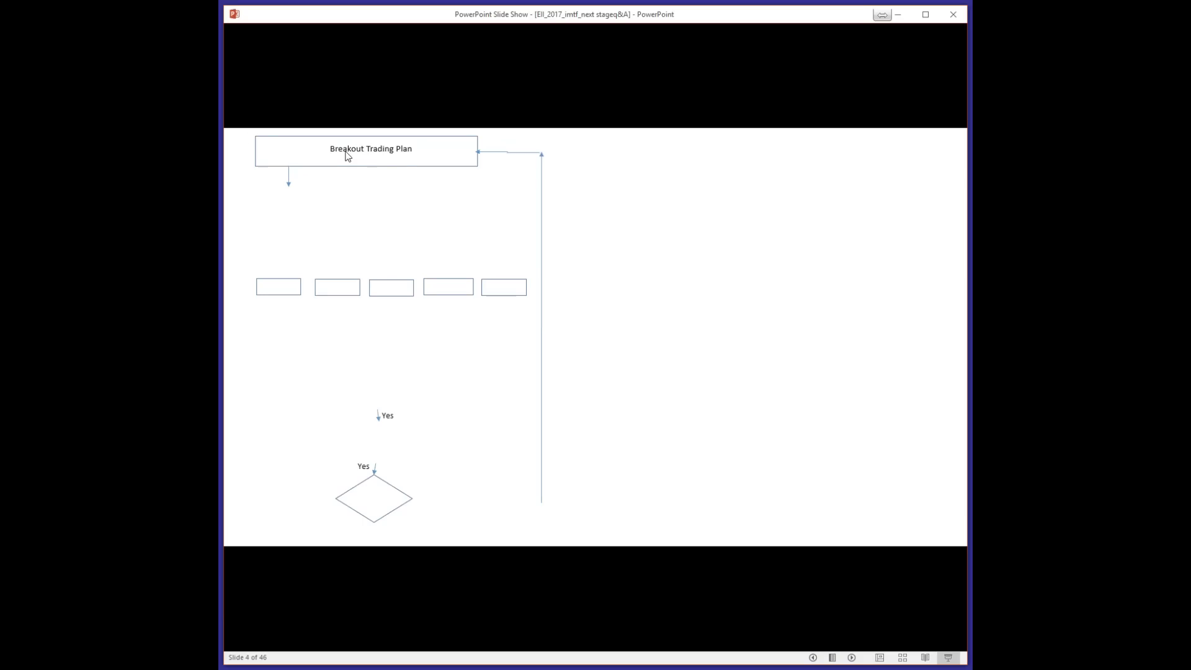
Advance the slide-show animation to show the 'Pick Trading TF?' decision diamond
{"action": "left_click", "coordinate": [400, 162]}
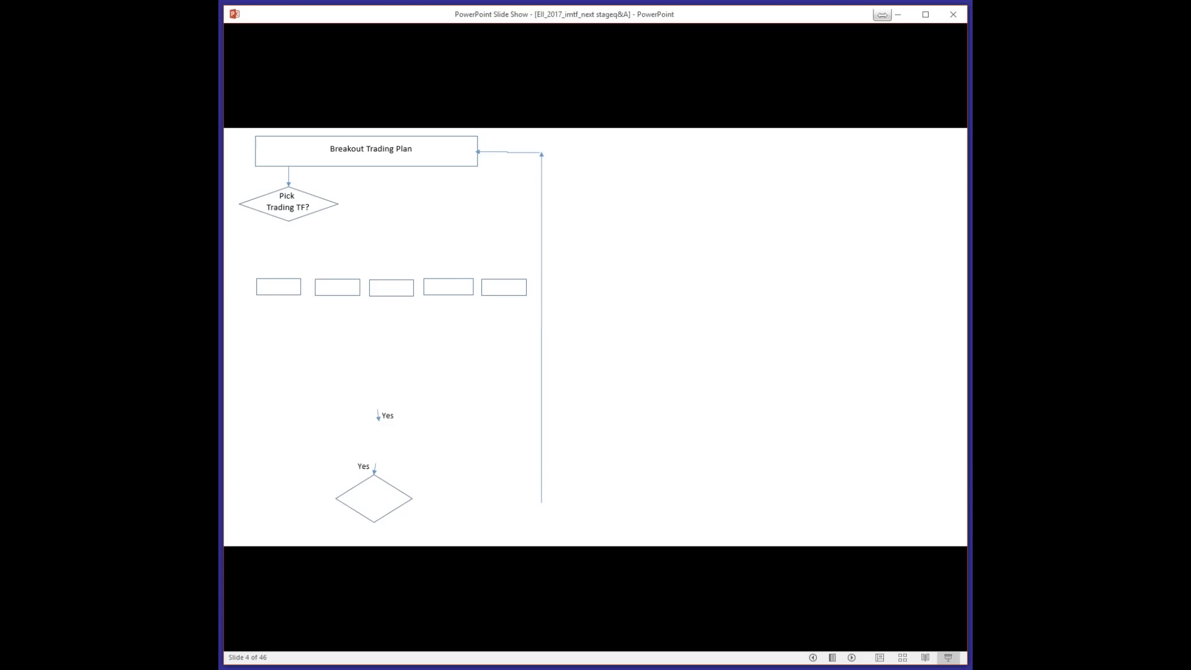
Advance the animation to add the Yes arrow and the 'Setup? Green/Red' diamond
{"action": "key", "text": "Right"}
{"action": "key", "text": "Right"}
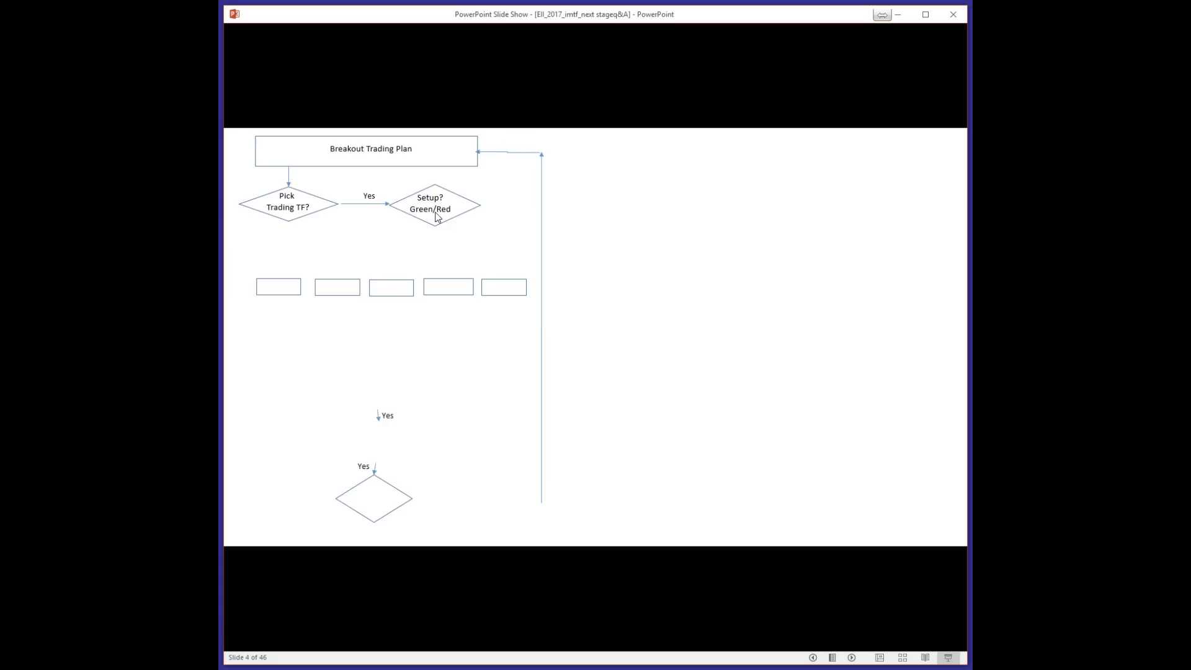
Advance to build the Optimization panel: Ichimoku, Fibonacci, RSI, Elliott Wave, Etc
{"action": "key", "text": "Right"}
{"action": "key", "text": "Right"}
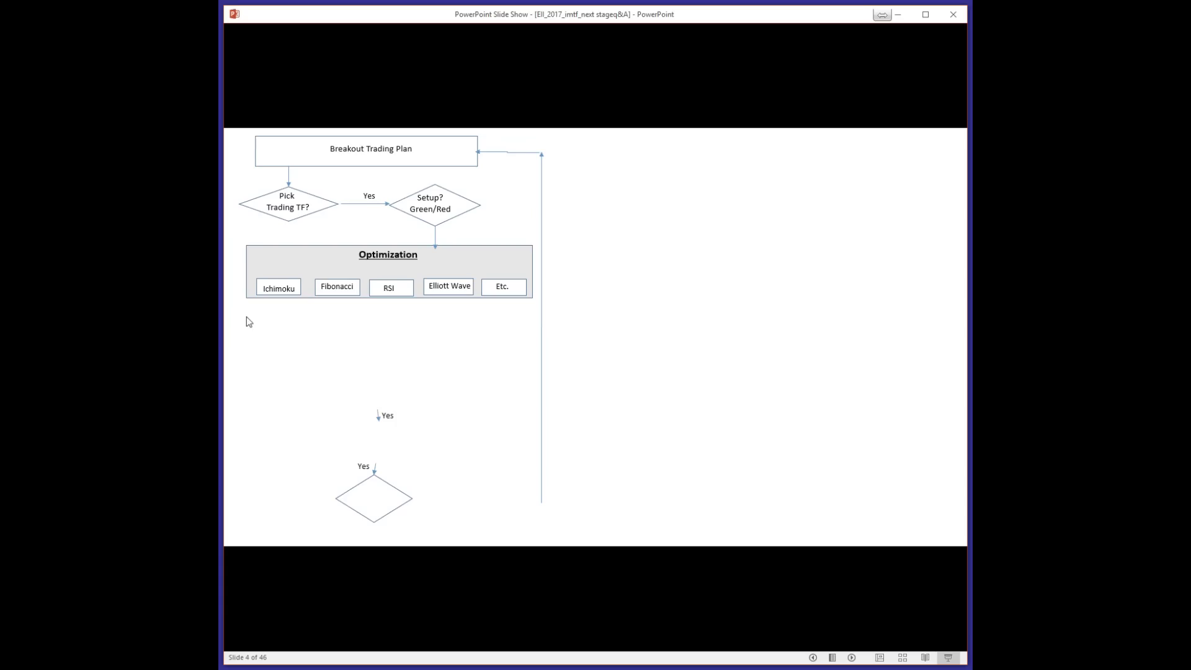
Reveal the 'Trading Plan?' diamond, its No loop-back, the Yes arrow and 'Entry? Blue Dots'
{"action": "left_click", "coordinate": [387, 304]}
{"action": "left_click", "coordinate": [389, 304]}
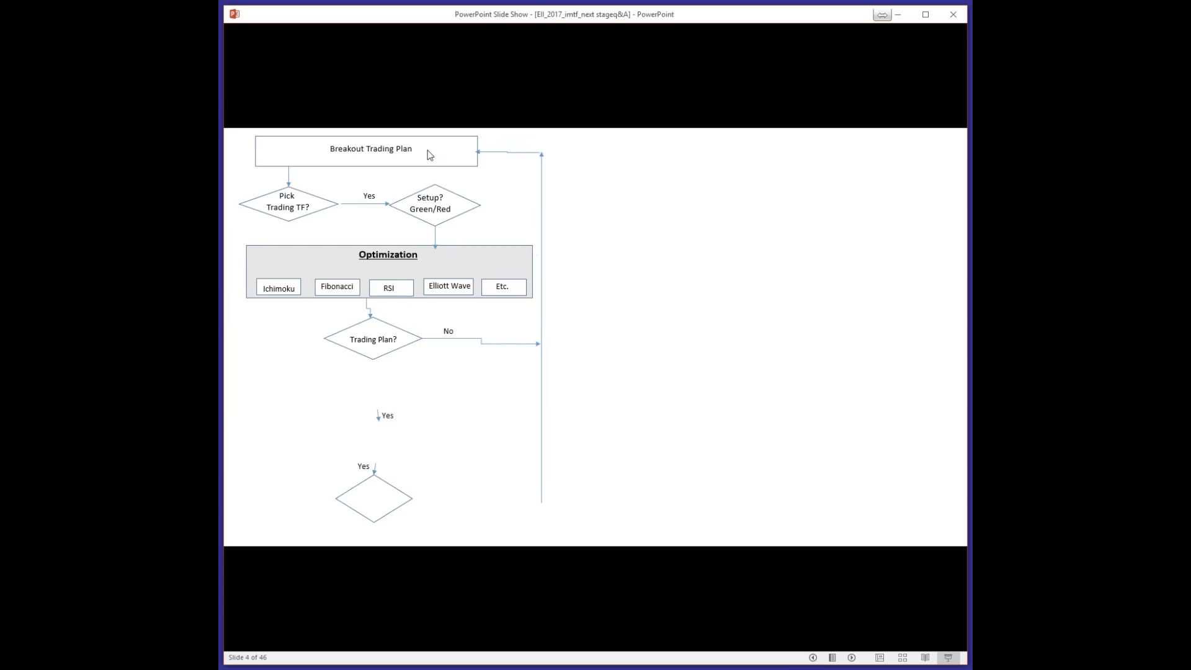
{"action": "left_click", "coordinate": [377, 345]}
{"action": "left_click", "coordinate": [376, 351]}
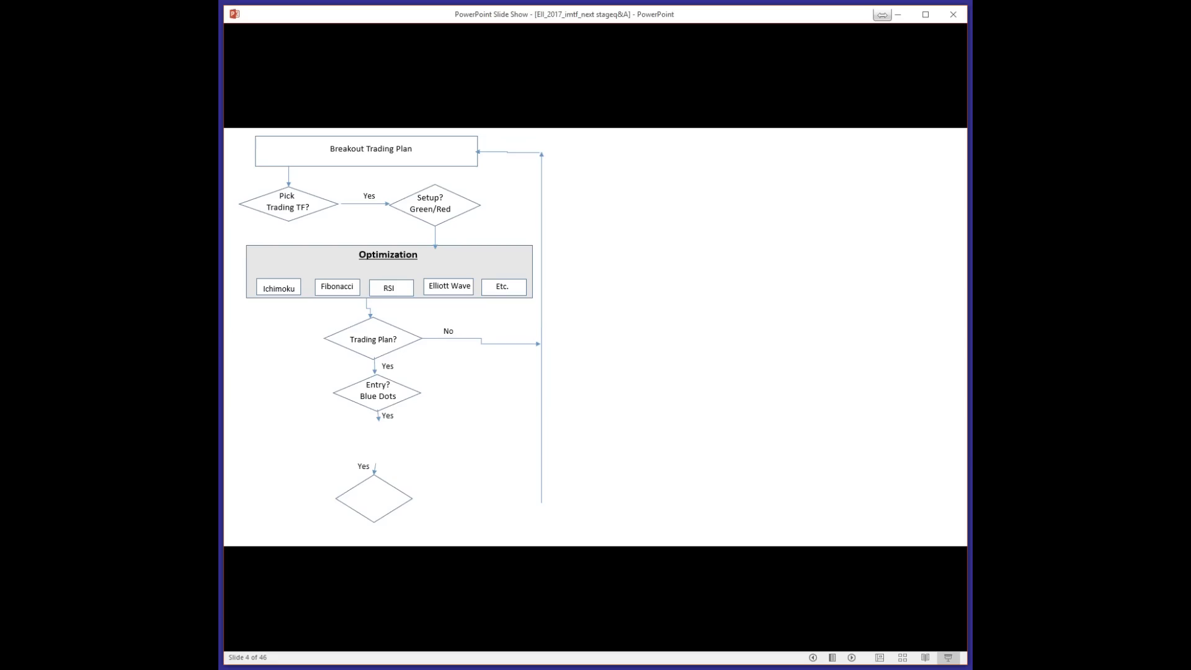
Reveal 'Trailing Stop? Green Dots', 'Money Management?' with its No branch, and the Trade bar
{"action": "key", "text": "Right"}
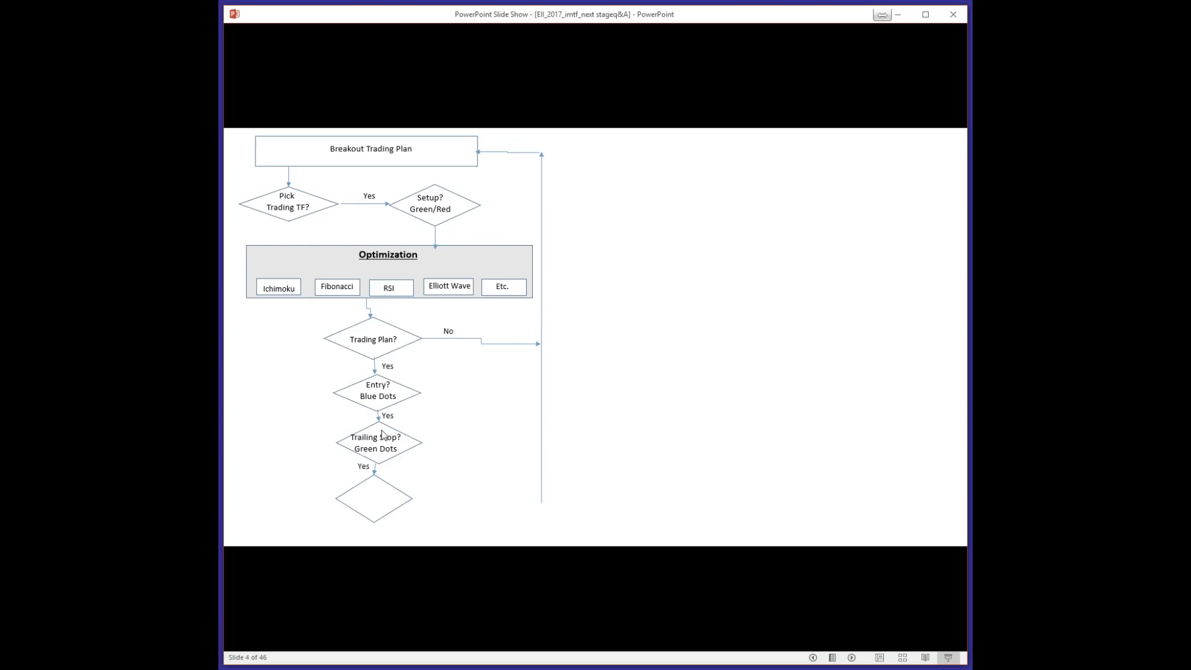
{"action": "left_click", "coordinate": [389, 456]}
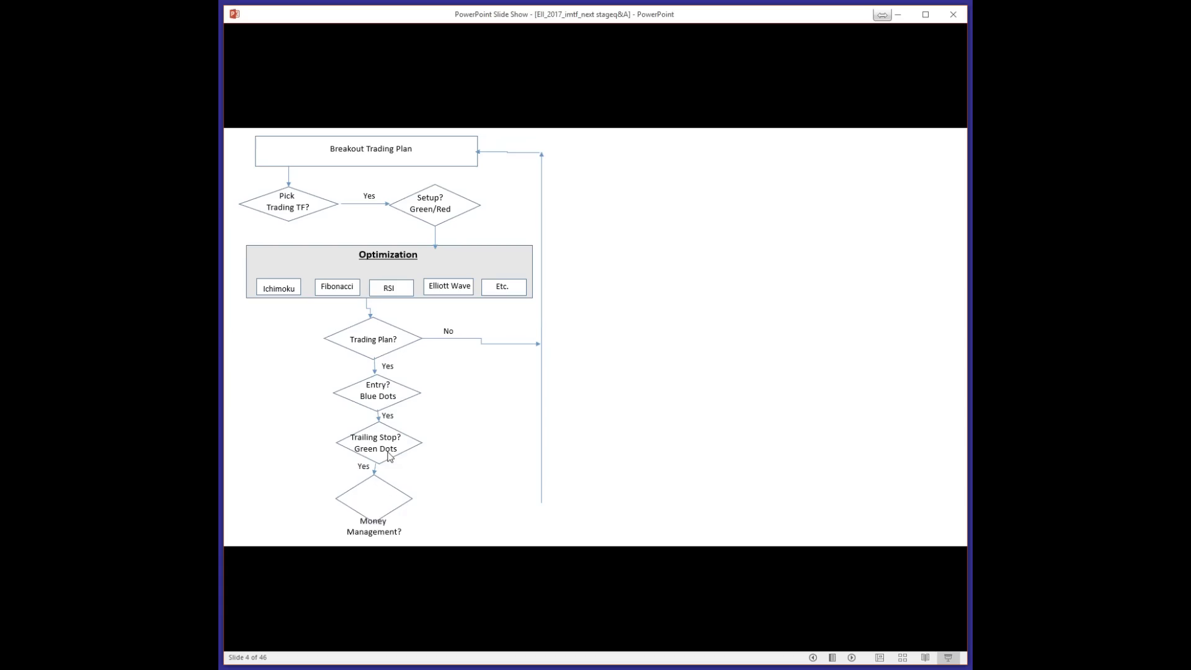
{"action": "left_click", "coordinate": [382, 510]}
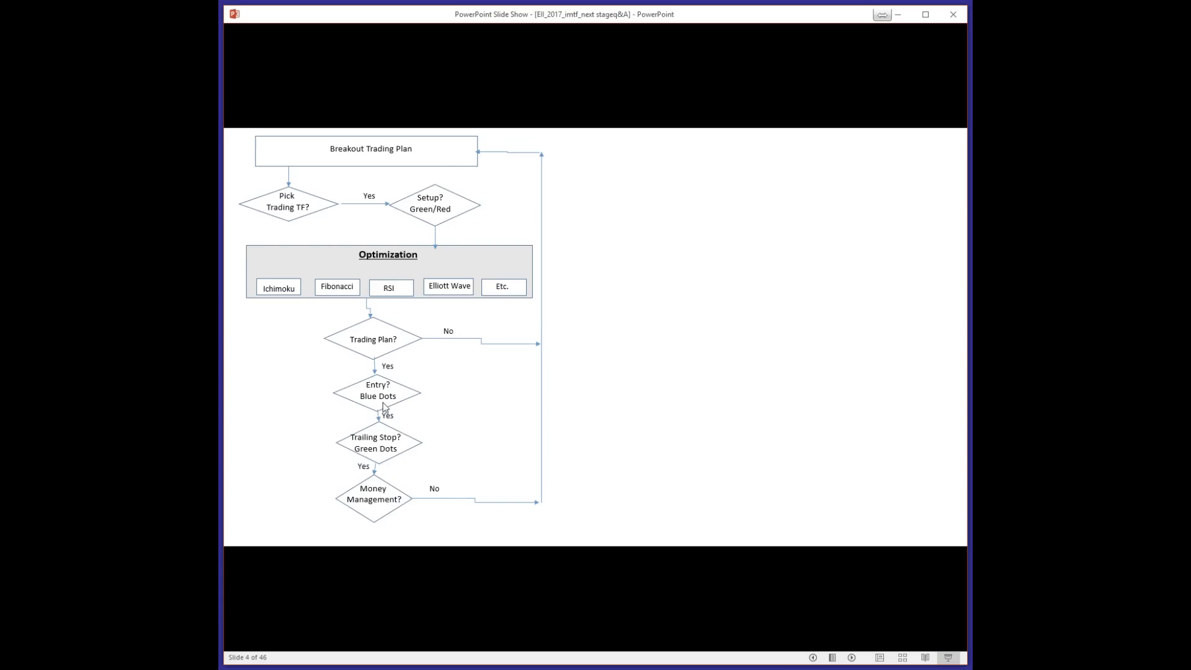
{"action": "left_click", "coordinate": [404, 512]}
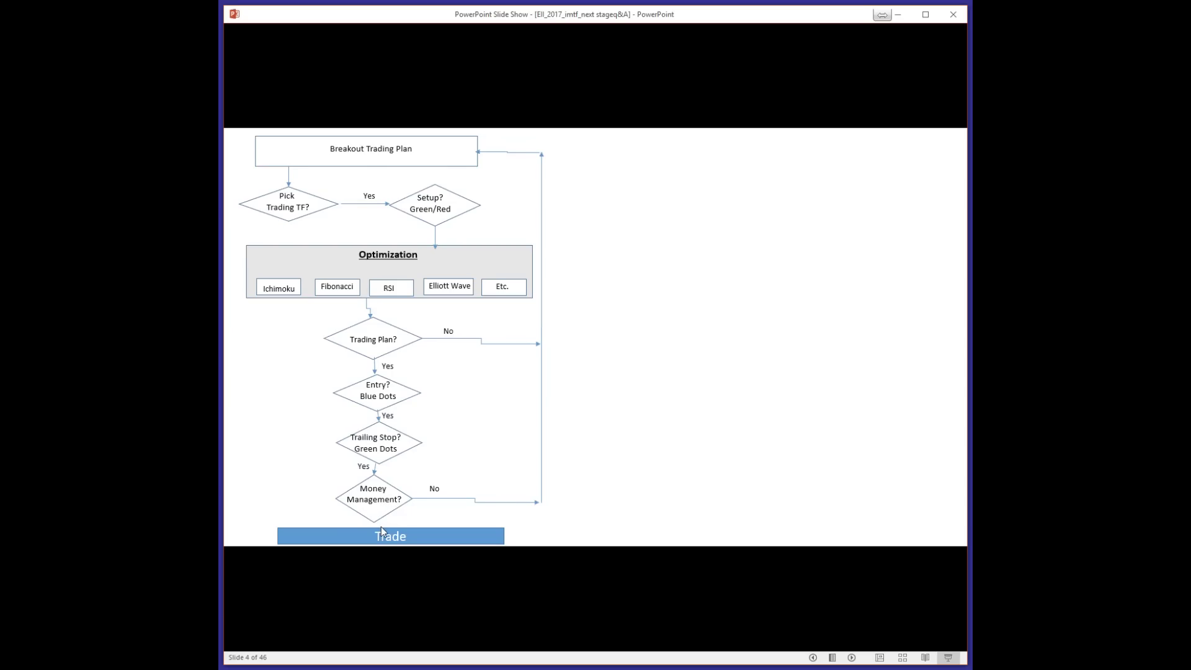
Advance the slide show to bring in the IBM, 30 candlestick chart image
{"action": "key", "text": "Right"}
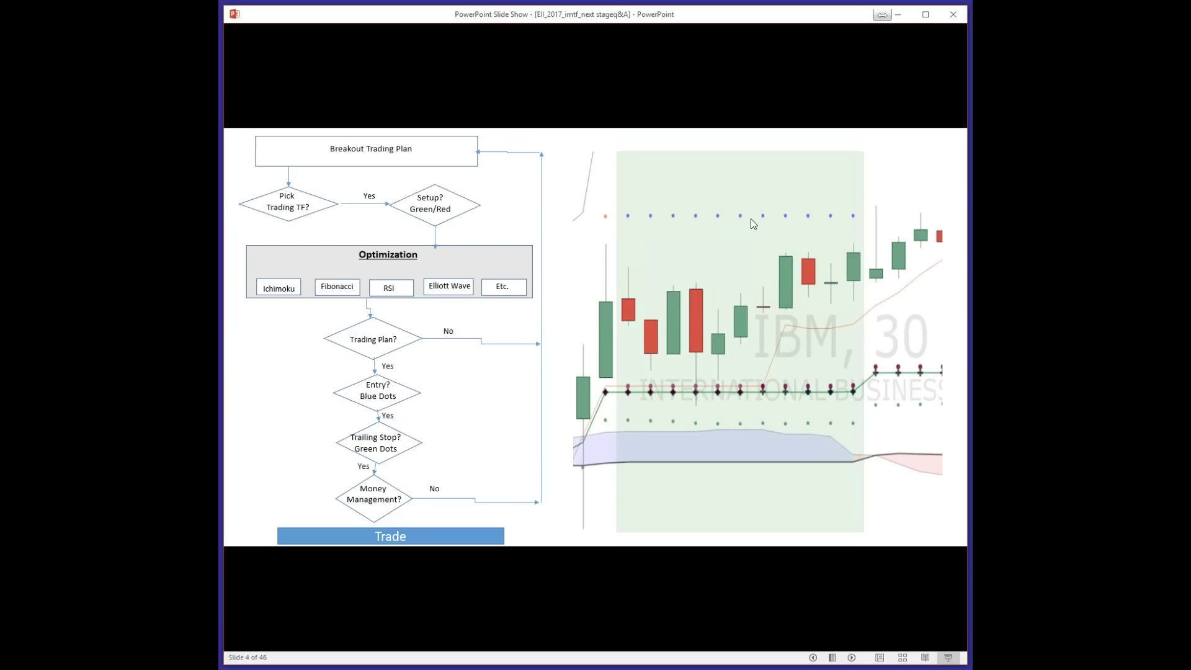
Circle the blue dots above and the green dots below the IBM candles in pen ink
{"action": "left_click", "coordinate": [880, 17]}
{"action": "key", "text": "ctrl+p"}
{"action": "mouse_move", "coordinate": [778, 173]}
{"action": "left_mouse_down"}
{"action": "mouse_move", "coordinate": [731, 182]}
{"action": "mouse_move", "coordinate": [726, 239]}
{"action": "mouse_move", "coordinate": [869, 211]}
{"action": "mouse_move", "coordinate": [662, 175]}
{"action": "left_mouse_up"}
{"action": "mouse_move", "coordinate": [753, 429]}
{"action": "left_mouse_down"}
{"action": "mouse_move", "coordinate": [835, 434]}
{"action": "mouse_move", "coordinate": [865, 417]}
{"action": "mouse_move", "coordinate": [720, 416]}
{"action": "mouse_move", "coordinate": [762, 442]}
{"action": "mouse_move", "coordinate": [773, 436]}
{"action": "left_mouse_up"}
{"action": "left_click", "coordinate": [777, 430]}
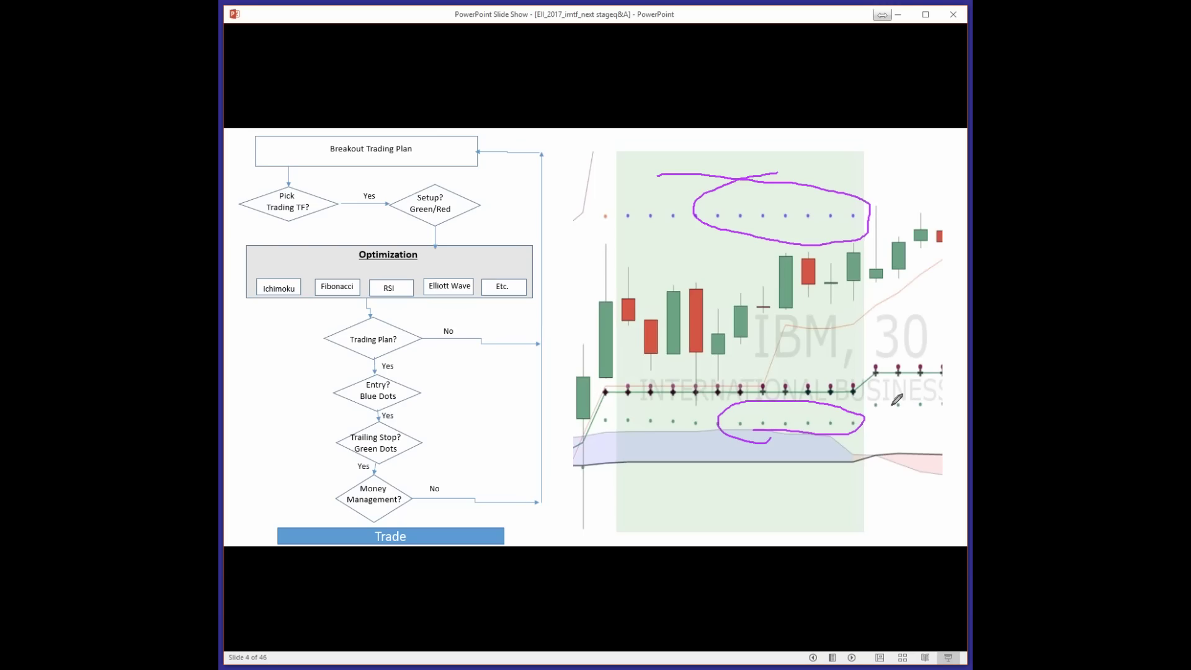
Erase all ink from slide 4 and move on to slide 5, the Pull Back Trading Plan
{"action": "key", "text": "e"}
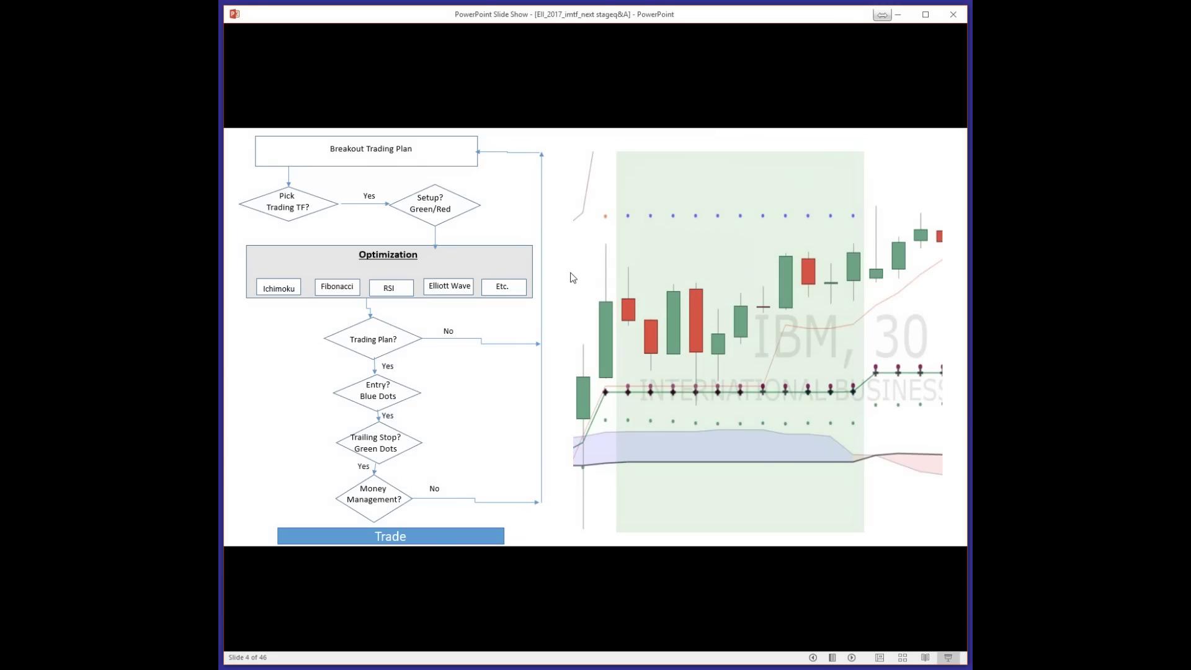
{"action": "key", "text": "Right"}
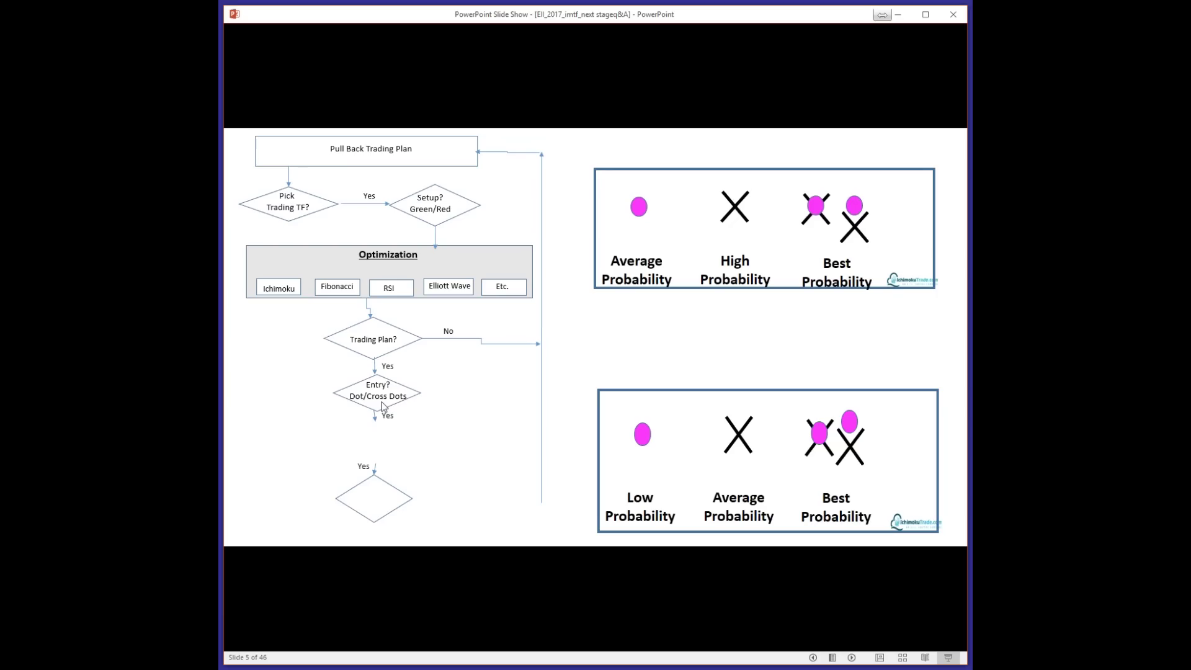
Reveal the Trailing Stop, Money Management and final Trade steps of the slide 5 flowchart
{"action": "key", "text": "Right"}
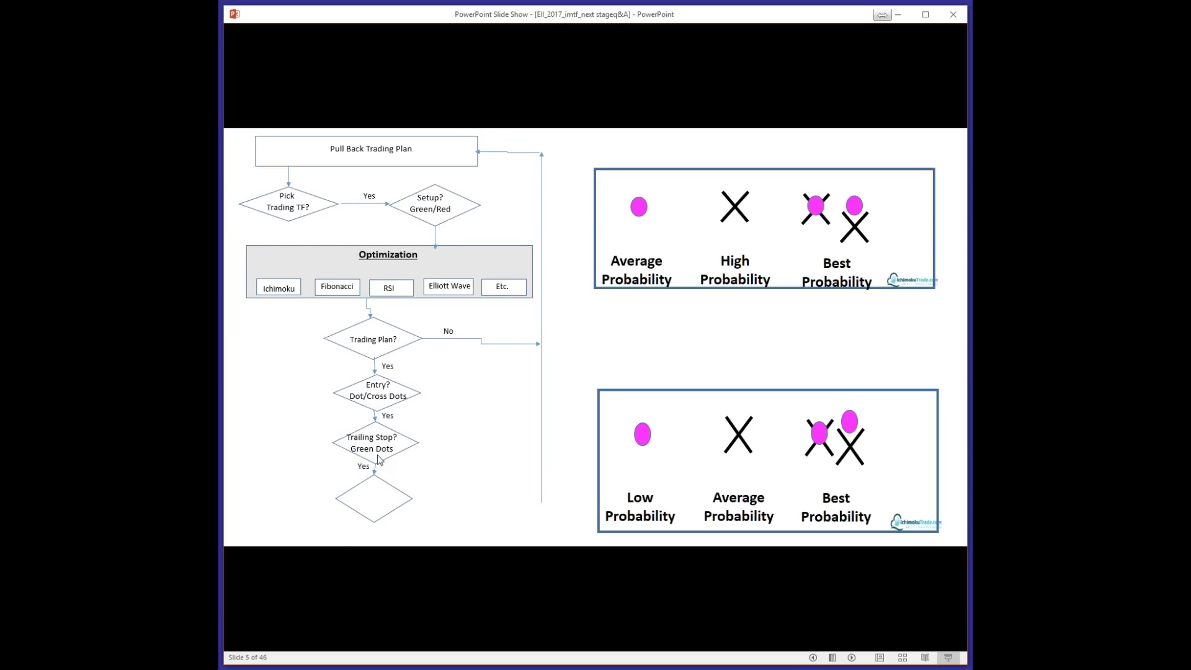
{"action": "key", "text": "Right"}
{"action": "key", "text": "Right"}
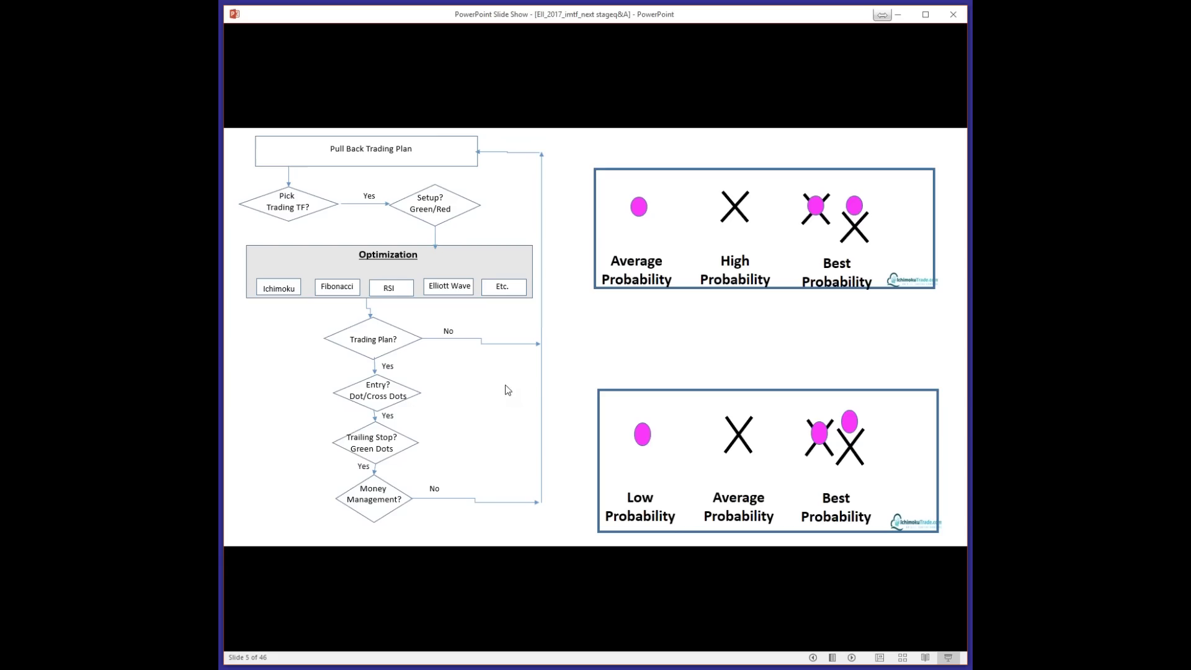
{"action": "left_click", "coordinate": [641, 352]}
Bring in the Day/Swing label above the probability box and switch the pointer to the pen
{"action": "left_click", "coordinate": [640, 352]}
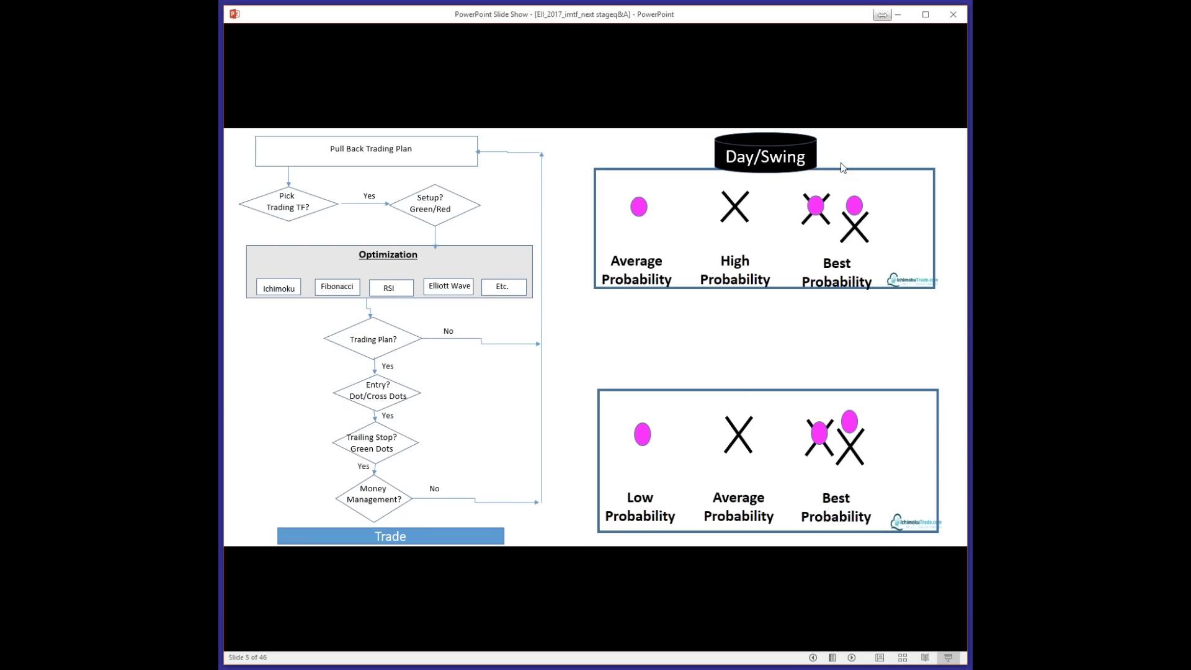
{"action": "left_click", "coordinate": [882, 180]}
Circle the High and Best setups, write a note above the lower box, and strike out Low Probability
{"action": "mouse_move", "coordinate": [754, 159]}
{"action": "left_mouse_down"}
{"action": "mouse_move", "coordinate": [713, 299]}
{"action": "mouse_move", "coordinate": [894, 298]}
{"action": "mouse_move", "coordinate": [896, 151]}
{"action": "mouse_move", "coordinate": [865, 143]}
{"action": "mouse_move", "coordinate": [822, 167]}
{"action": "left_mouse_up"}
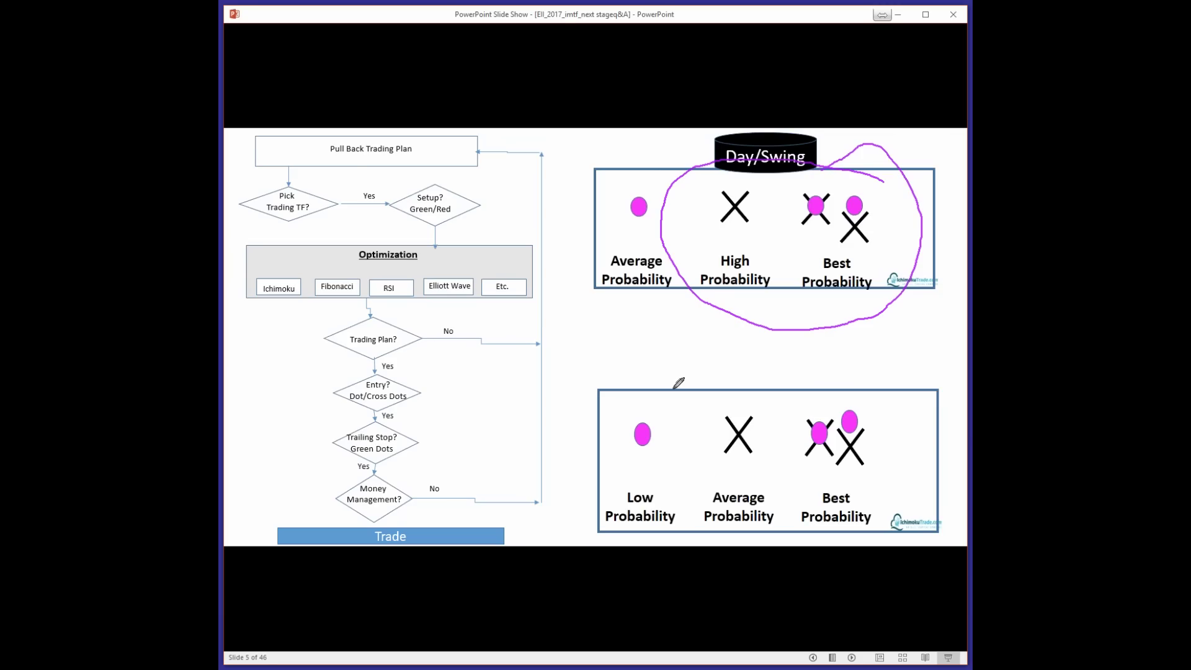
{"action": "mouse_move", "coordinate": [683, 366]}
{"action": "left_mouse_down"}
{"action": "mouse_move", "coordinate": [700, 380]}
{"action": "mouse_move", "coordinate": [726, 368]}
{"action": "mouse_move", "coordinate": [734, 392]}
{"action": "mouse_move", "coordinate": [781, 376]}
{"action": "mouse_move", "coordinate": [787, 388]}
{"action": "left_mouse_up"}
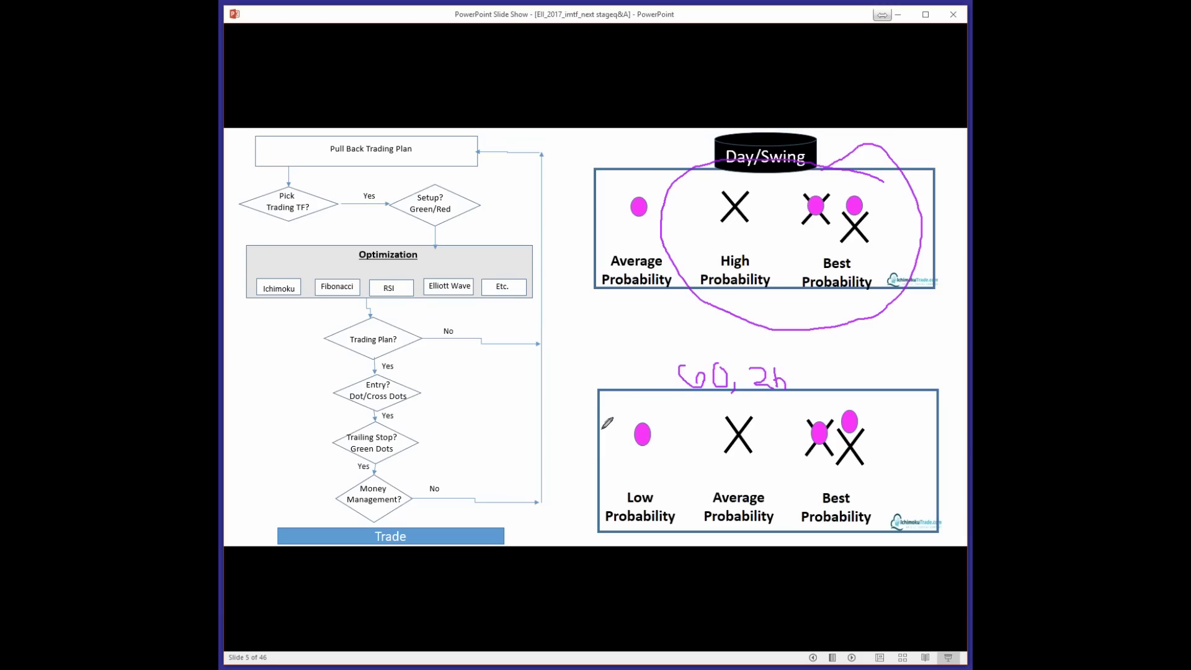
{"action": "left_click_drag", "start_coordinate": [558, 422], "coordinate": [574, 442]}
{"action": "mouse_move", "coordinate": [611, 480]}
{"action": "left_mouse_down"}
{"action": "mouse_move", "coordinate": [659, 415]}
{"action": "mouse_move", "coordinate": [677, 479]}
{"action": "left_mouse_up"}
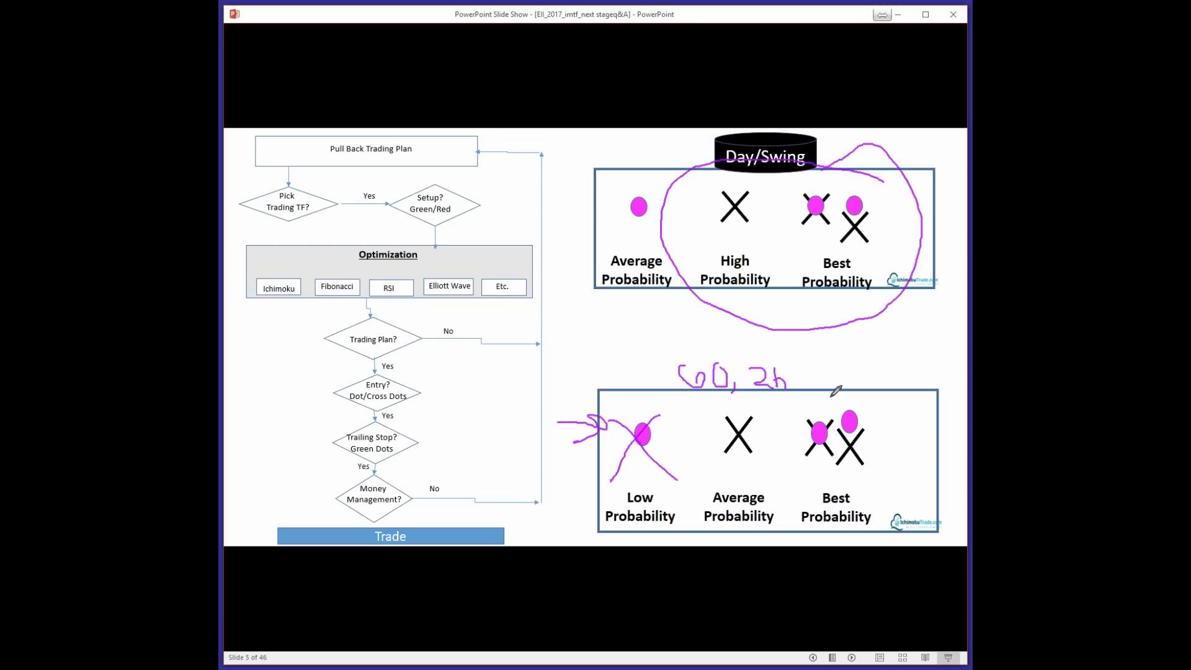
Circle the lower box's Average and Best Probability setups in magenta ink
{"action": "left_click_drag", "start_coordinate": [813, 418], "coordinate": [883, 407]}
{"action": "left_click_drag", "start_coordinate": [744, 466], "coordinate": [744, 494]}
{"action": "left_click_drag", "start_coordinate": [747, 438], "coordinate": [744, 461]}
{"action": "left_click_drag", "start_coordinate": [875, 401], "coordinate": [872, 404]}
{"action": "left_click_drag", "start_coordinate": [891, 366], "coordinate": [863, 390]}
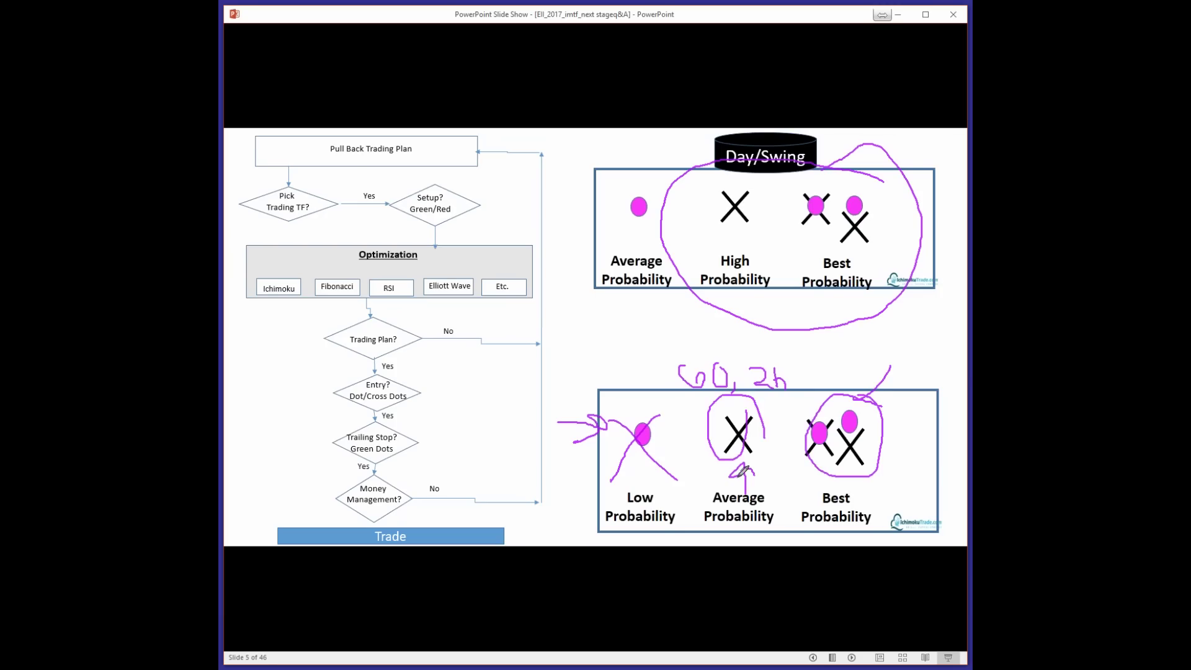
{"action": "left_click_drag", "start_coordinate": [747, 400], "coordinate": [747, 411]}
Erase all ink, exit pen mode, and reveal the Swing/Long label on slide 5
{"action": "key", "text": "e"}
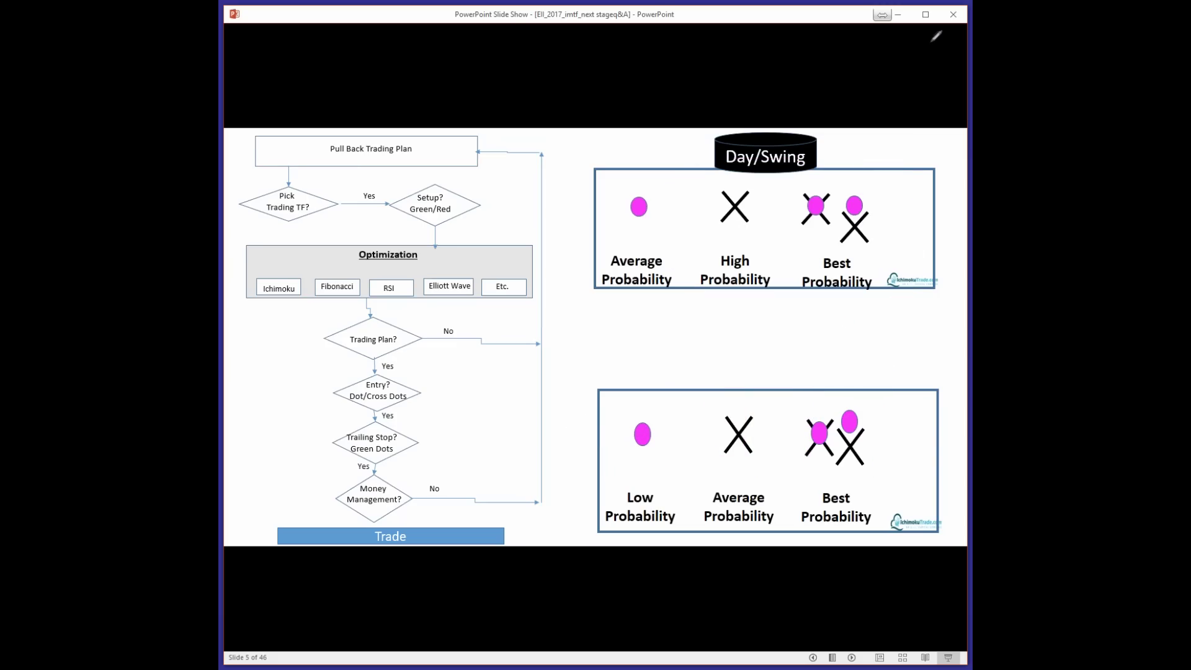
{"action": "key", "text": "ctrl+a"}
{"action": "left_click", "coordinate": [832, 273]}
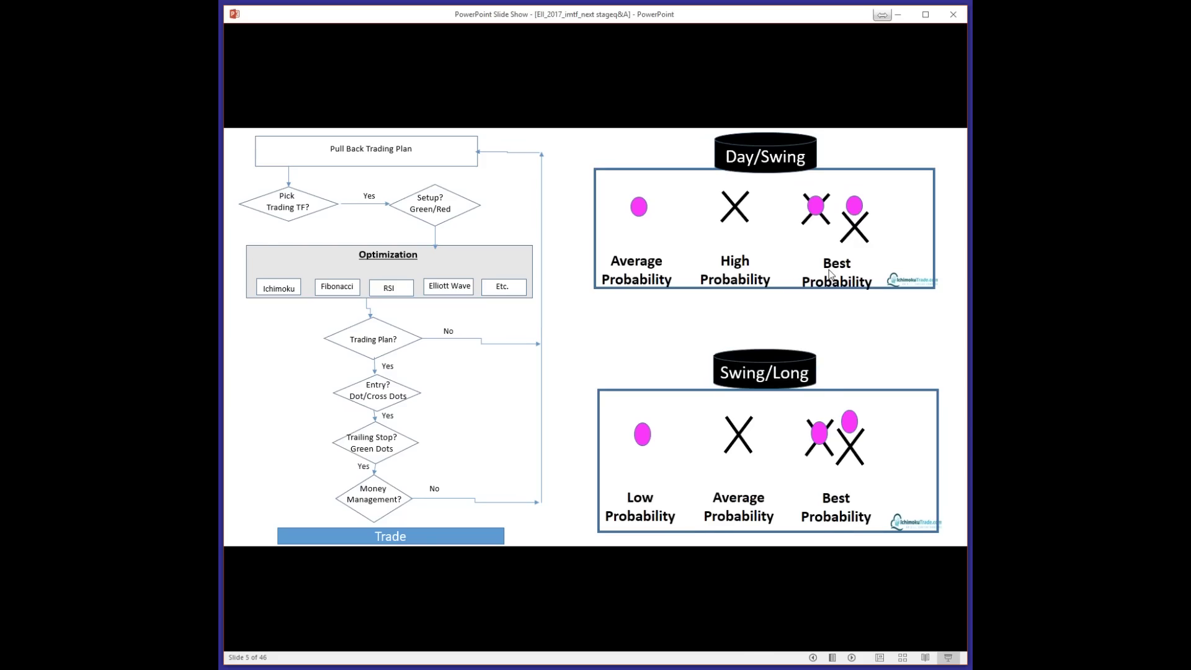
Advance the slide show from slide 6 to slide 9, the USD/JPY monthly Ichimoku chart
{"action": "left_click", "coordinate": [831, 274]}
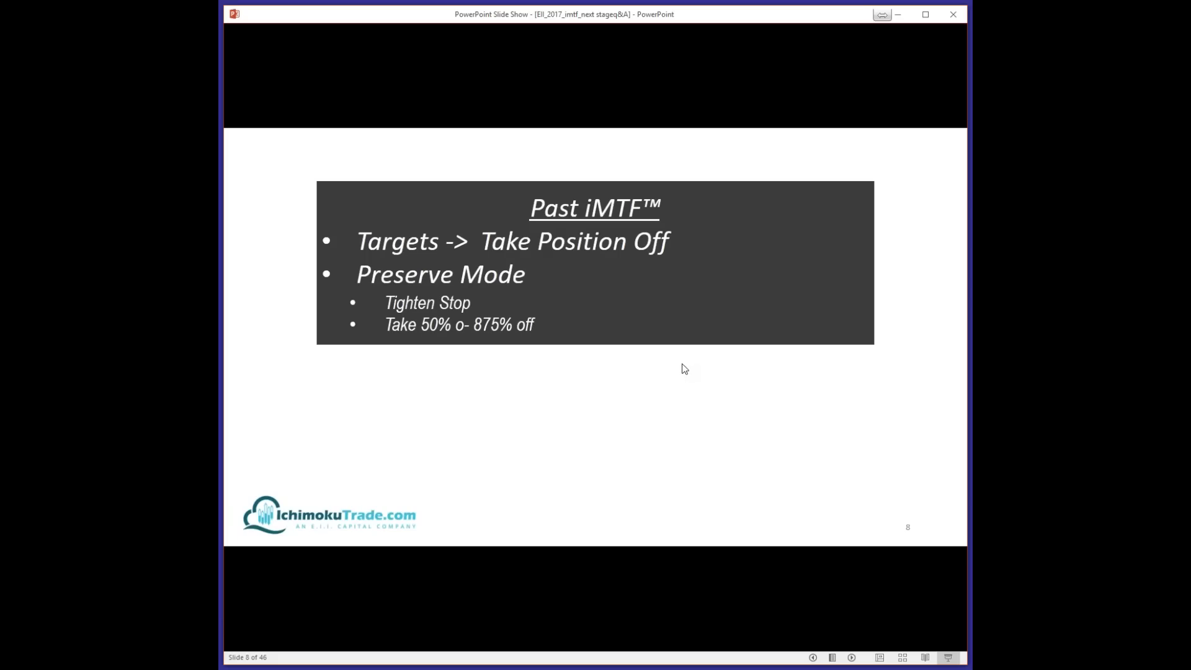
{"action": "left_click", "coordinate": [685, 369]}
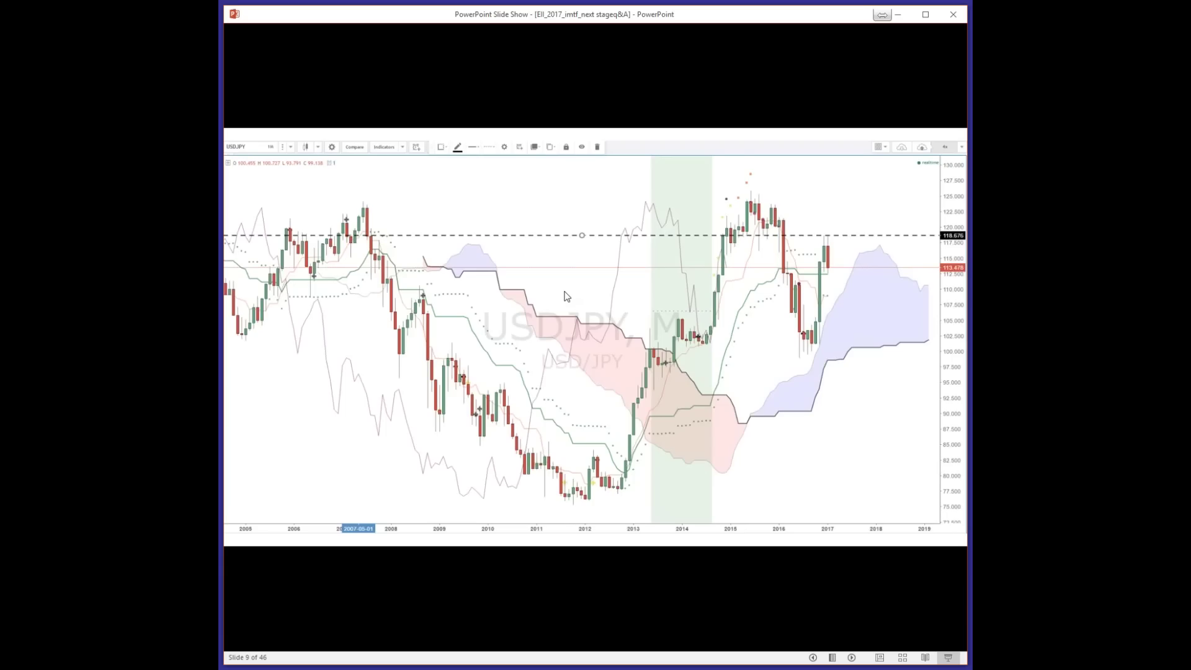
{"action": "key", "text": "ctrl+p"}
{"action": "mouse_move", "coordinate": [354, 186]}
{"action": "left_mouse_down"}
{"action": "mouse_move", "coordinate": [332, 231]}
{"action": "mouse_move", "coordinate": [343, 278]}
{"action": "left_mouse_up"}
{"action": "mouse_move", "coordinate": [388, 352]}
{"action": "left_mouse_down"}
{"action": "mouse_move", "coordinate": [556, 483]}
{"action": "mouse_move", "coordinate": [597, 442]}
{"action": "mouse_move", "coordinate": [460, 310]}
{"action": "mouse_move", "coordinate": [422, 295]}
{"action": "mouse_move", "coordinate": [385, 225]}
{"action": "left_mouse_up"}
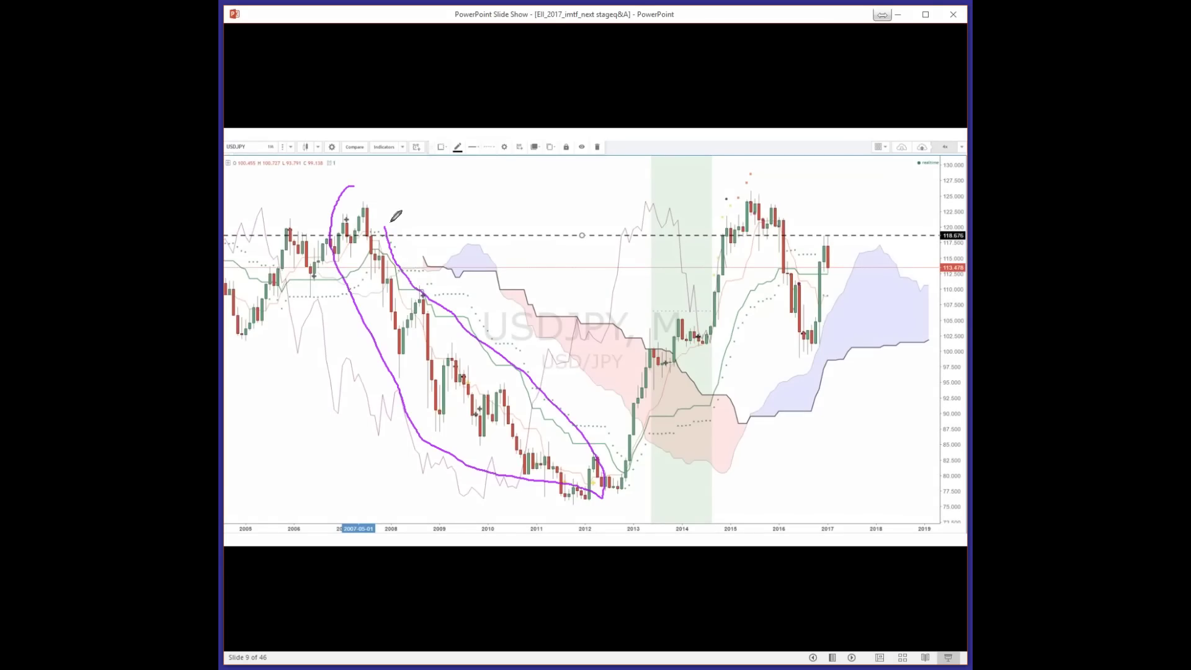
{"action": "mouse_move", "coordinate": [617, 497]}
{"action": "left_mouse_down"}
{"action": "mouse_move", "coordinate": [738, 276]}
{"action": "mouse_move", "coordinate": [758, 199]}
{"action": "mouse_move", "coordinate": [635, 438]}
{"action": "left_mouse_up"}
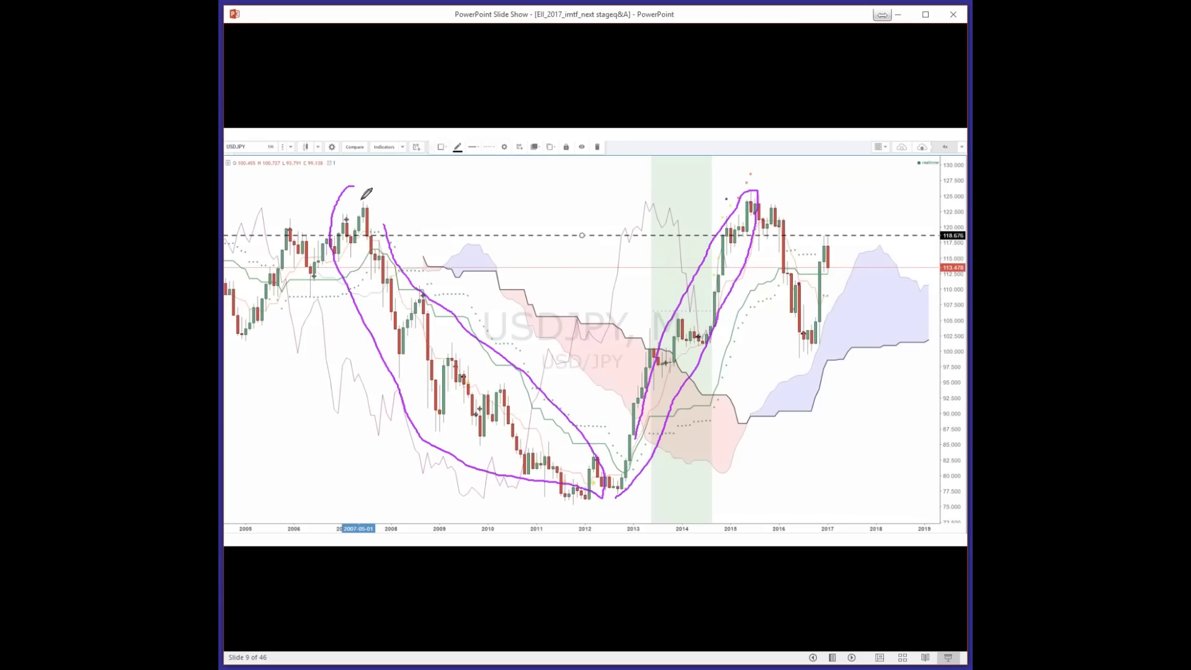
{"action": "left_click_drag", "start_coordinate": [695, 299], "coordinate": [718, 244]}
{"action": "mouse_move", "coordinate": [374, 225]}
{"action": "left_mouse_down"}
{"action": "mouse_move", "coordinate": [380, 241]}
{"action": "mouse_move", "coordinate": [366, 223]}
{"action": "left_mouse_up"}
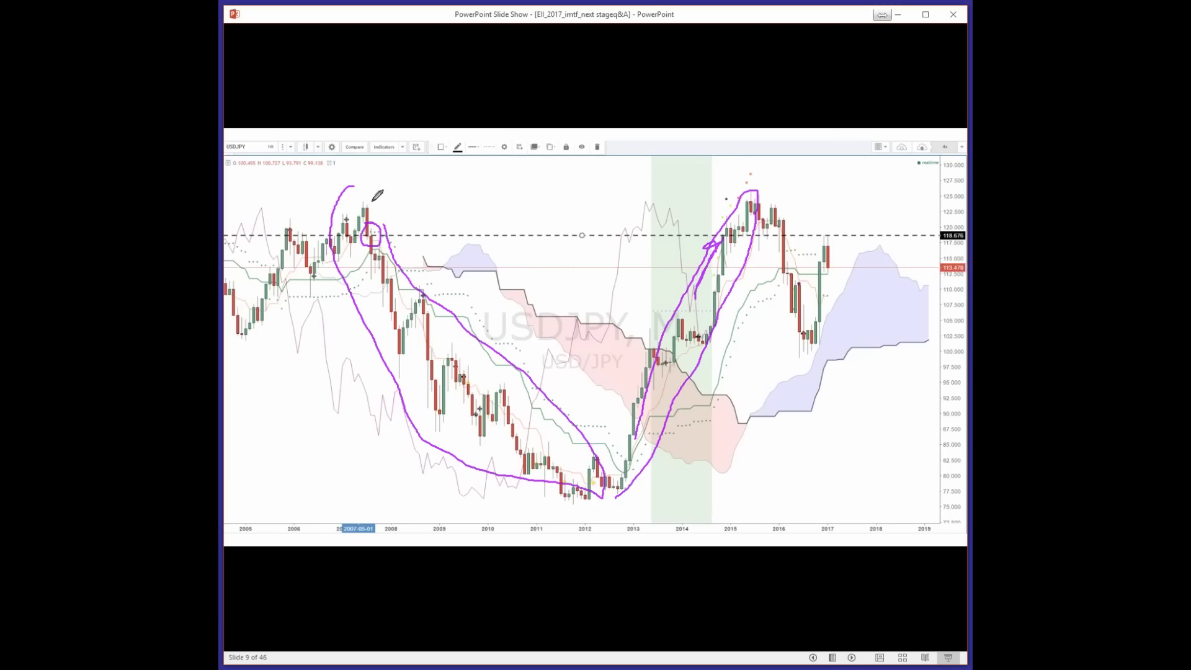
{"action": "left_click_drag", "start_coordinate": [370, 207], "coordinate": [376, 205]}
{"action": "key", "text": "e"}
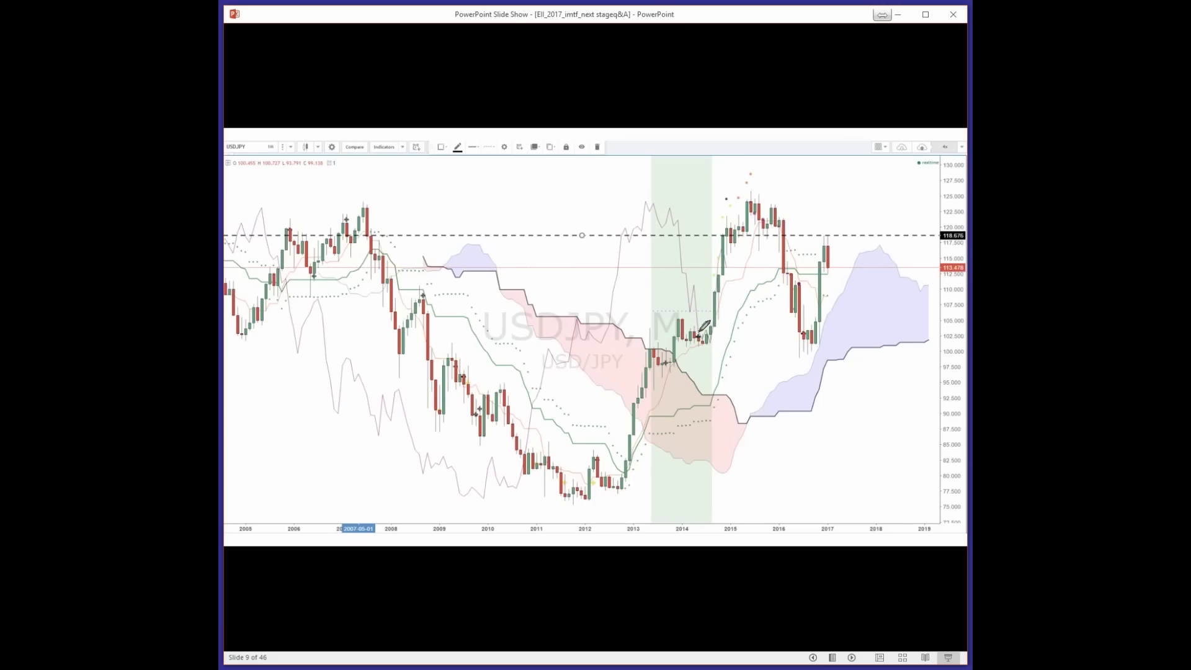
Ink a line across the 2014 candles, erase it, and advance to slide 10's EUR/USD chart
{"action": "left_click_drag", "start_coordinate": [692, 336], "coordinate": [716, 334]}
{"action": "left_click_drag", "start_coordinate": [716, 336], "coordinate": [807, 337]}
{"action": "key", "text": "e"}
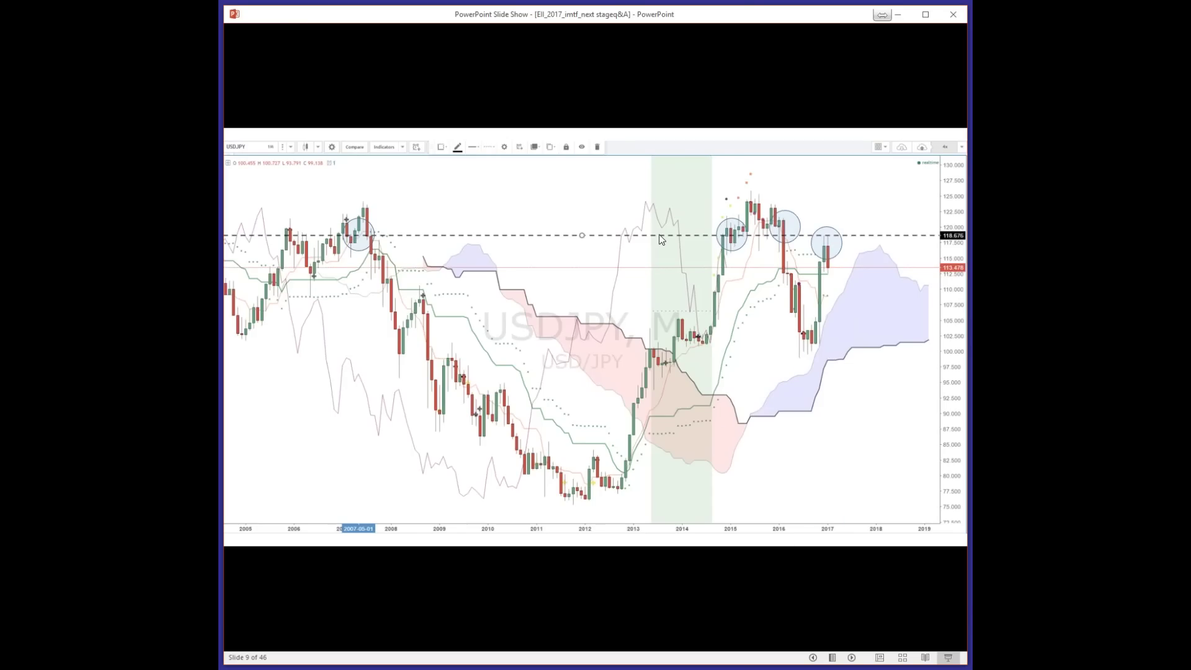
{"action": "key", "text": "Right"}
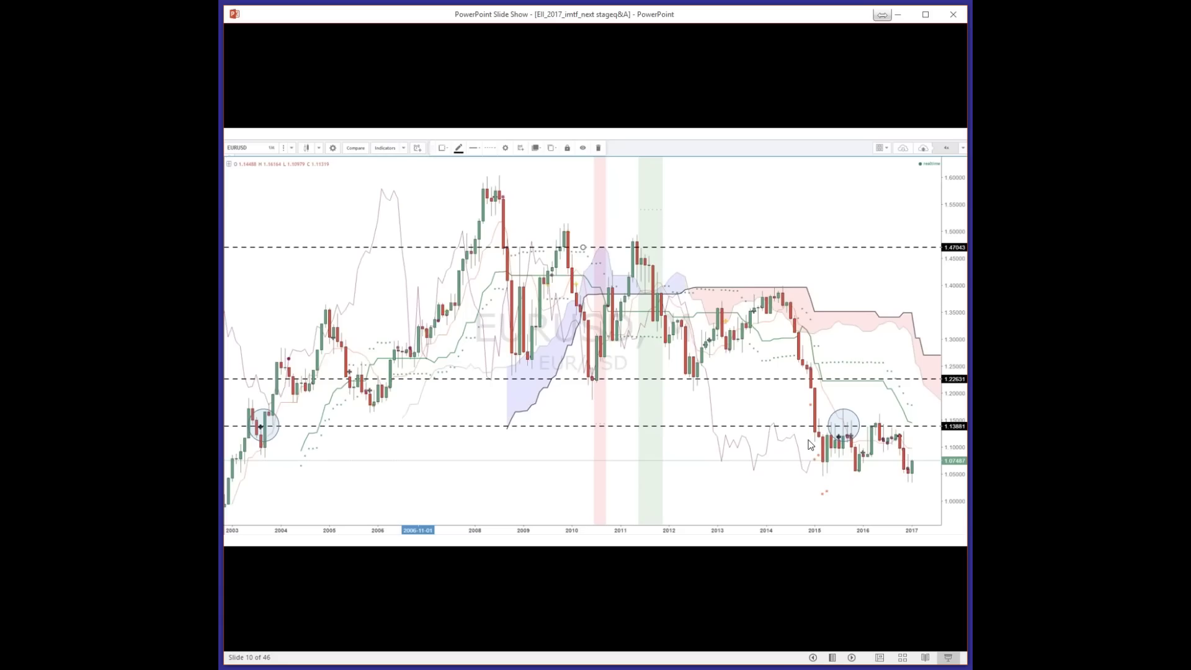
{"action": "key", "text": "ctrl+p"}
{"action": "mouse_move", "coordinate": [257, 415]}
{"action": "left_mouse_down"}
{"action": "mouse_move", "coordinate": [251, 431]}
{"action": "mouse_move", "coordinate": [273, 424]}
{"action": "mouse_move", "coordinate": [255, 419]}
{"action": "mouse_move", "coordinate": [276, 417]}
{"action": "mouse_move", "coordinate": [258, 423]}
{"action": "mouse_move", "coordinate": [328, 306]}
{"action": "left_mouse_up"}
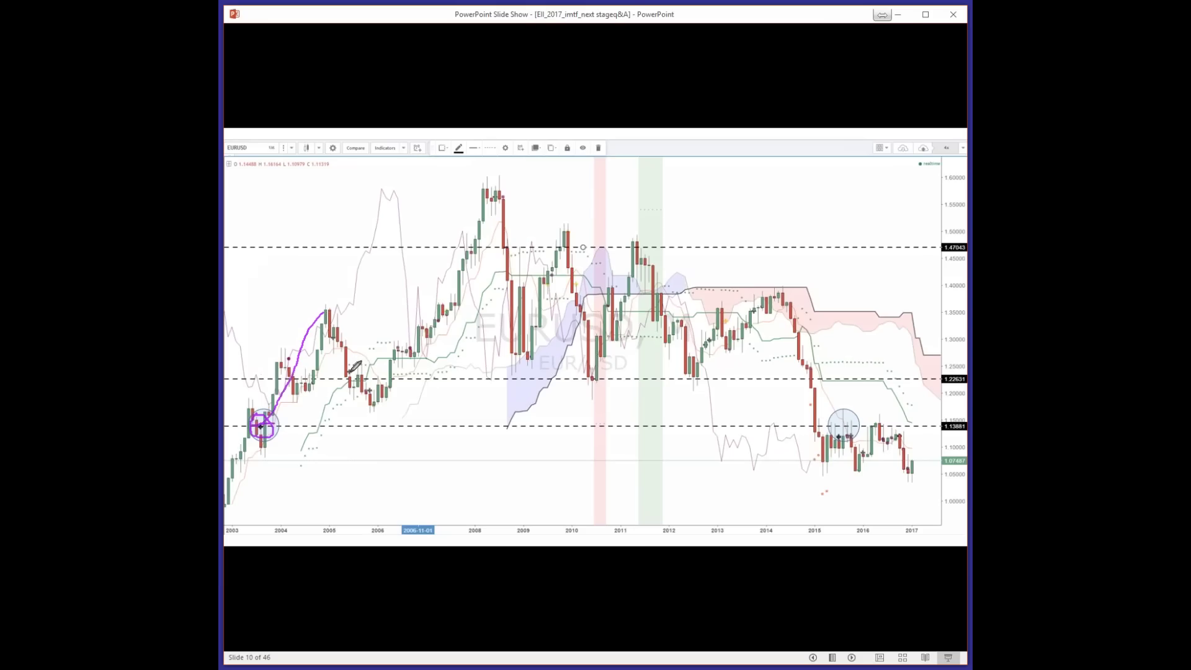
{"action": "left_click_drag", "start_coordinate": [350, 373], "coordinate": [394, 373]}
{"action": "mouse_move", "coordinate": [521, 357]}
{"action": "left_mouse_down"}
{"action": "mouse_move", "coordinate": [532, 375]}
{"action": "mouse_move", "coordinate": [603, 370]}
{"action": "left_mouse_up"}
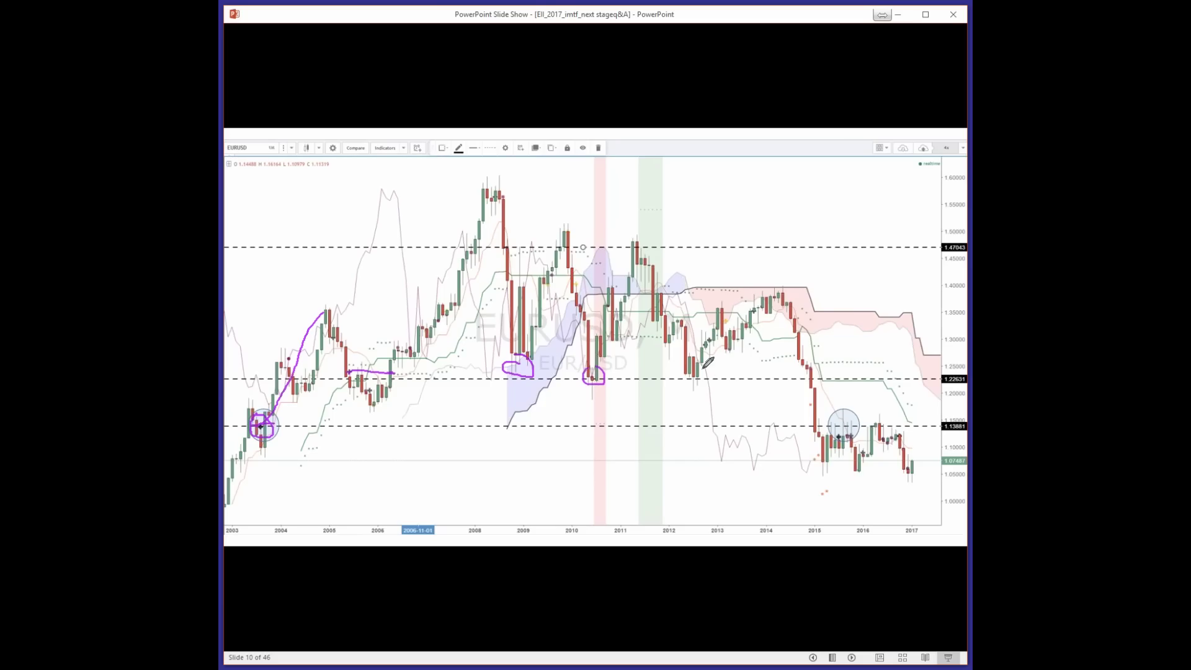
{"action": "left_click_drag", "start_coordinate": [690, 375], "coordinate": [695, 371]}
{"action": "left_click_drag", "start_coordinate": [351, 339], "coordinate": [348, 371]}
{"action": "mouse_move", "coordinate": [828, 437]}
{"action": "left_mouse_down"}
{"action": "mouse_move", "coordinate": [853, 427]}
{"action": "mouse_move", "coordinate": [849, 415]}
{"action": "mouse_move", "coordinate": [831, 420]}
{"action": "mouse_move", "coordinate": [900, 429]}
{"action": "mouse_move", "coordinate": [823, 417]}
{"action": "left_mouse_up"}
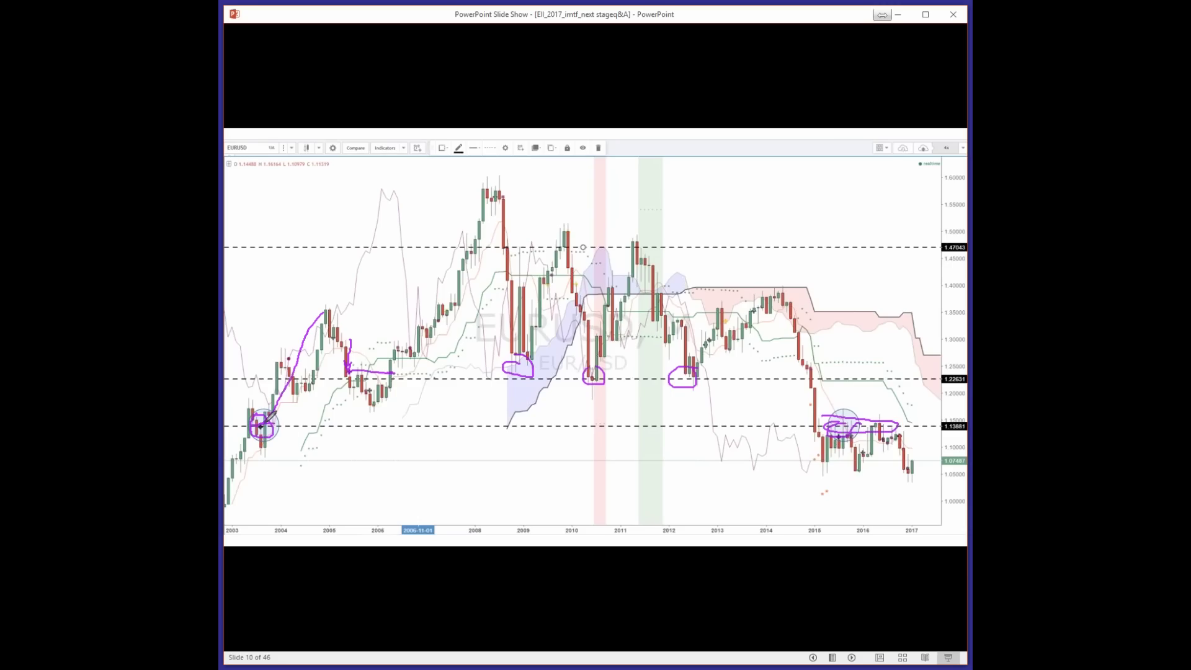
{"action": "left_click_drag", "start_coordinate": [262, 426], "coordinate": [263, 423]}
{"action": "key", "text": "e"}
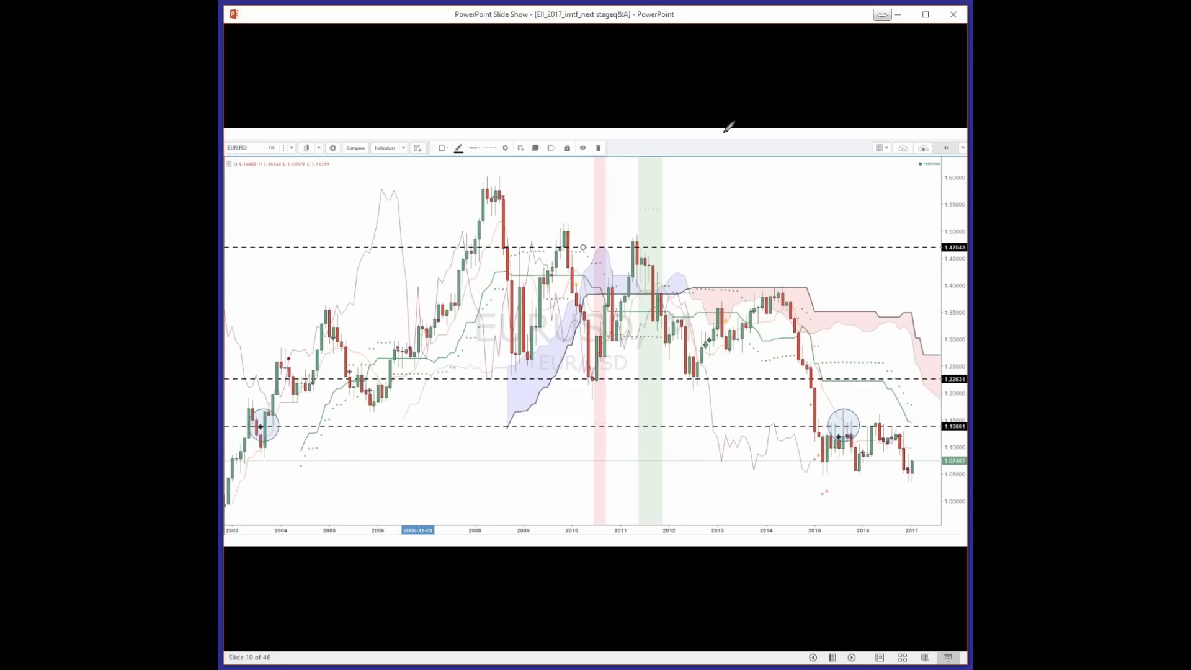
Exit ink mode, run through slides to the Example title slide, and switch to TradingView
{"action": "key", "text": "ctrl+a"}
{"action": "left_click", "coordinate": [728, 194]}
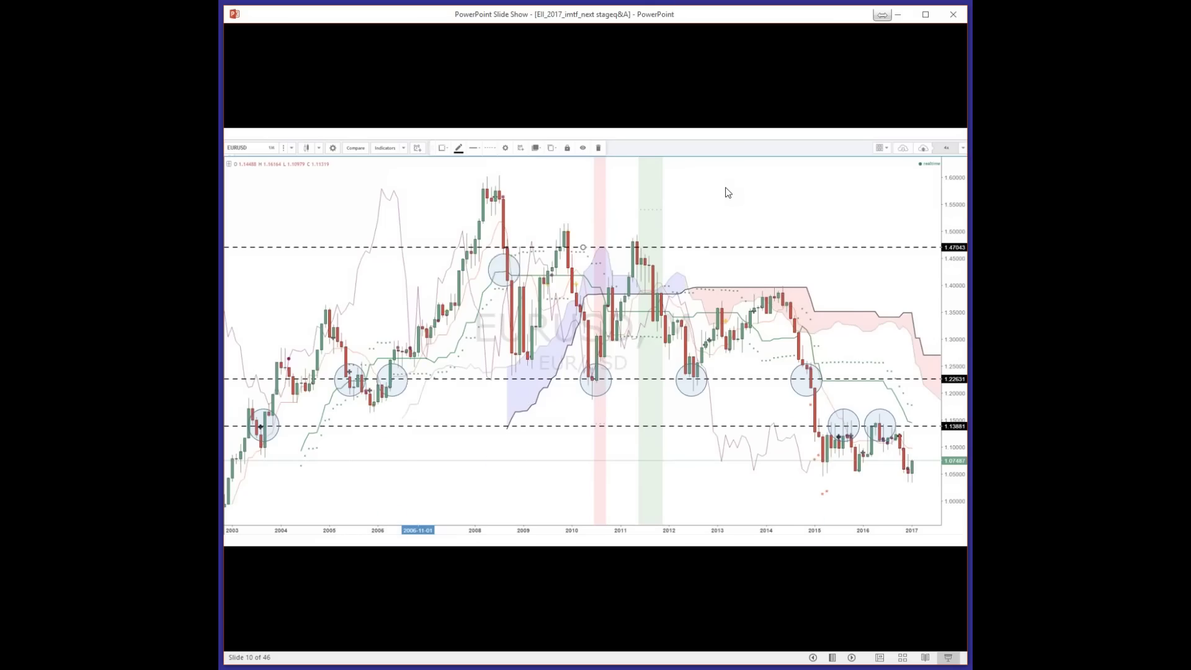
{"action": "left_click", "coordinate": [727, 193]}
{"action": "left_click", "coordinate": [727, 192]}
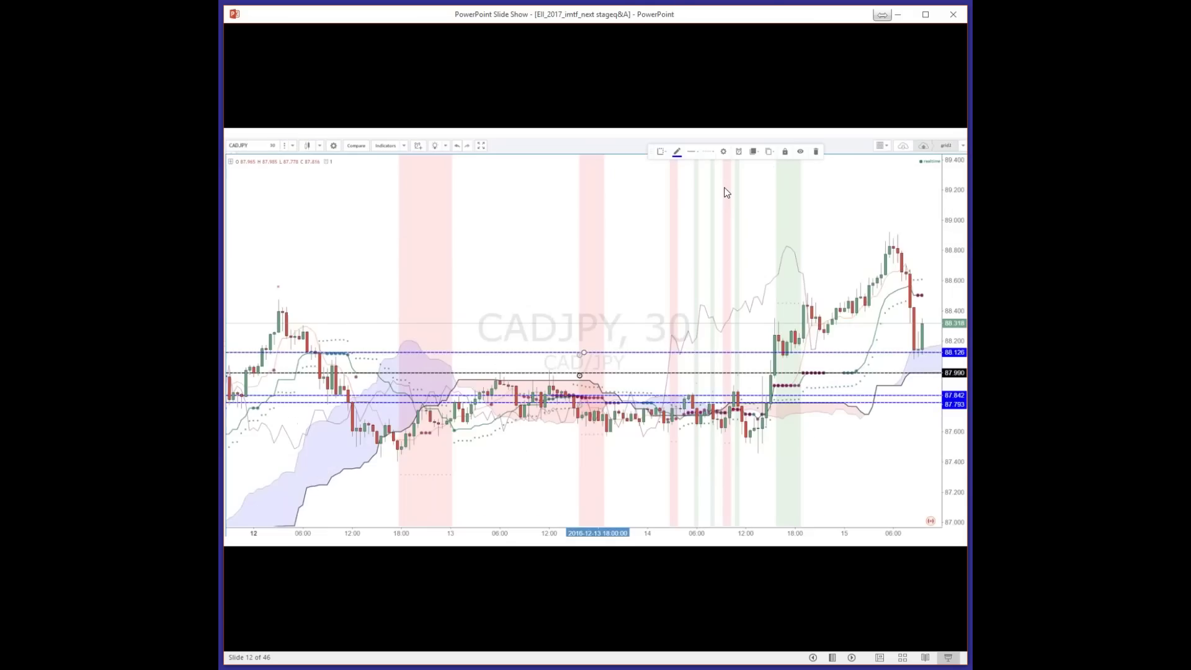
{"action": "left_click", "coordinate": [727, 192]}
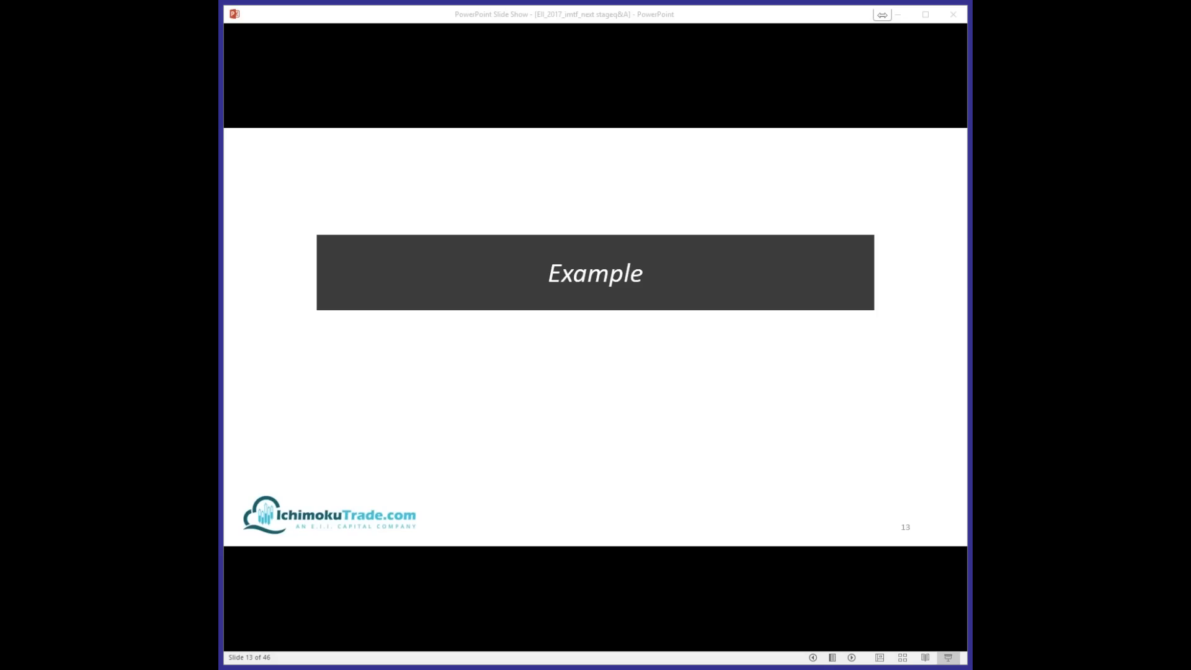
{"action": "key", "text": "alt+Tab"}
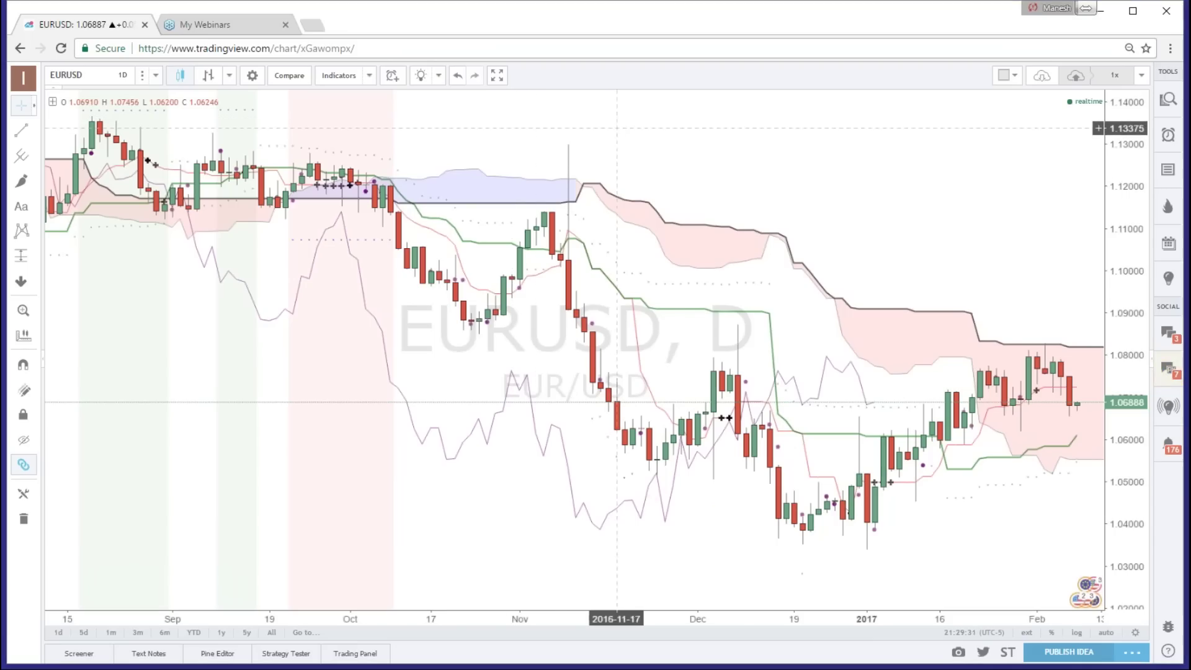
{"action": "right_click", "coordinate": [617, 127]}
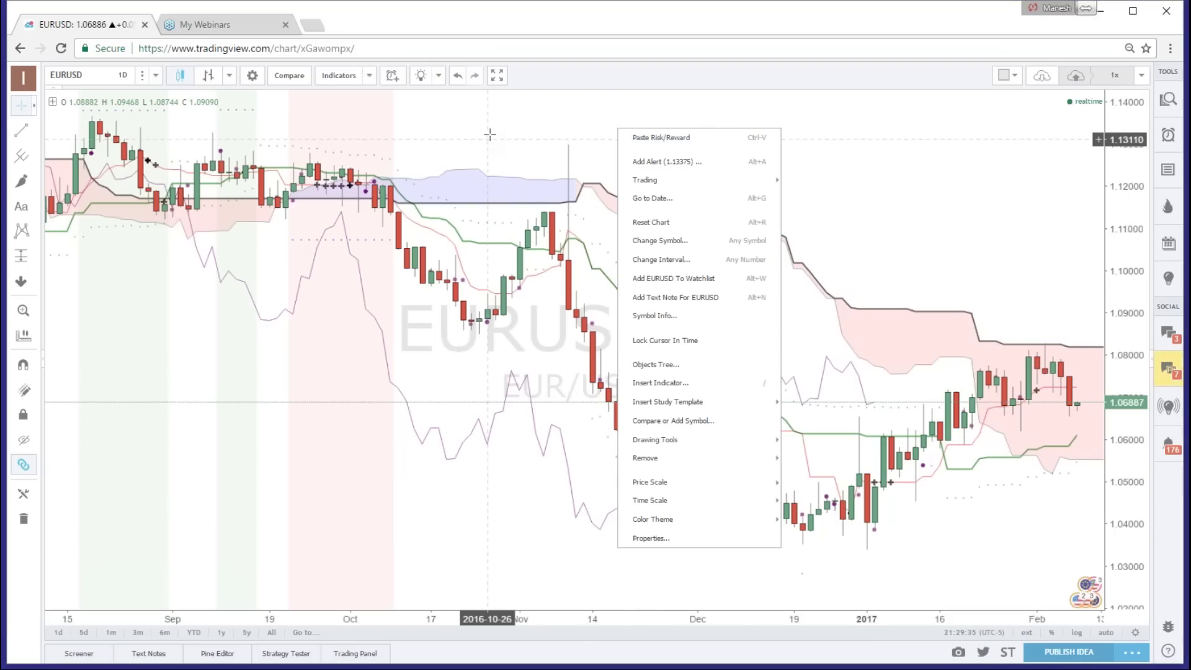
{"action": "left_click", "coordinate": [661, 383]}
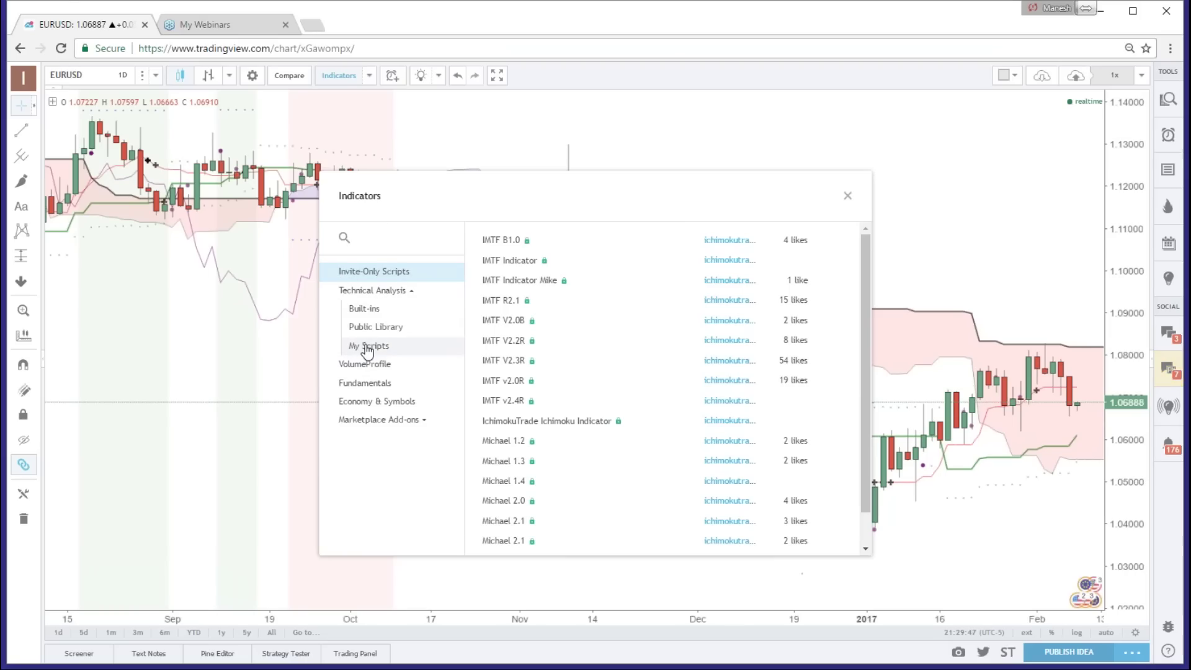
{"action": "left_click", "coordinate": [374, 293]}
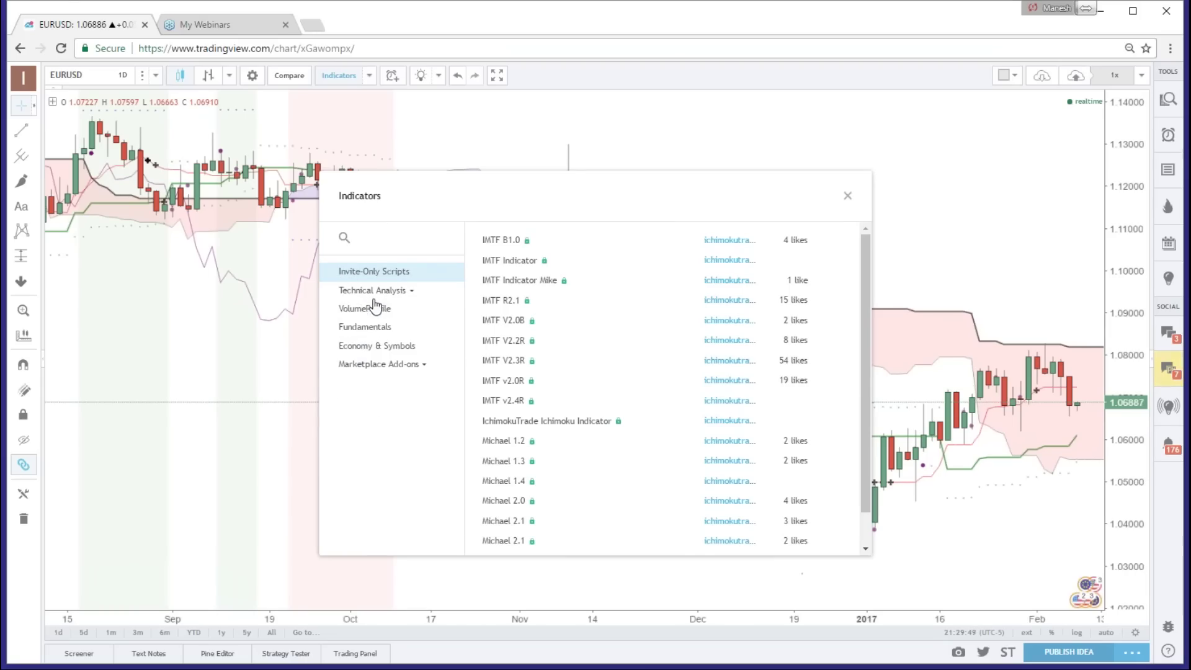
{"action": "left_click", "coordinate": [373, 292]}
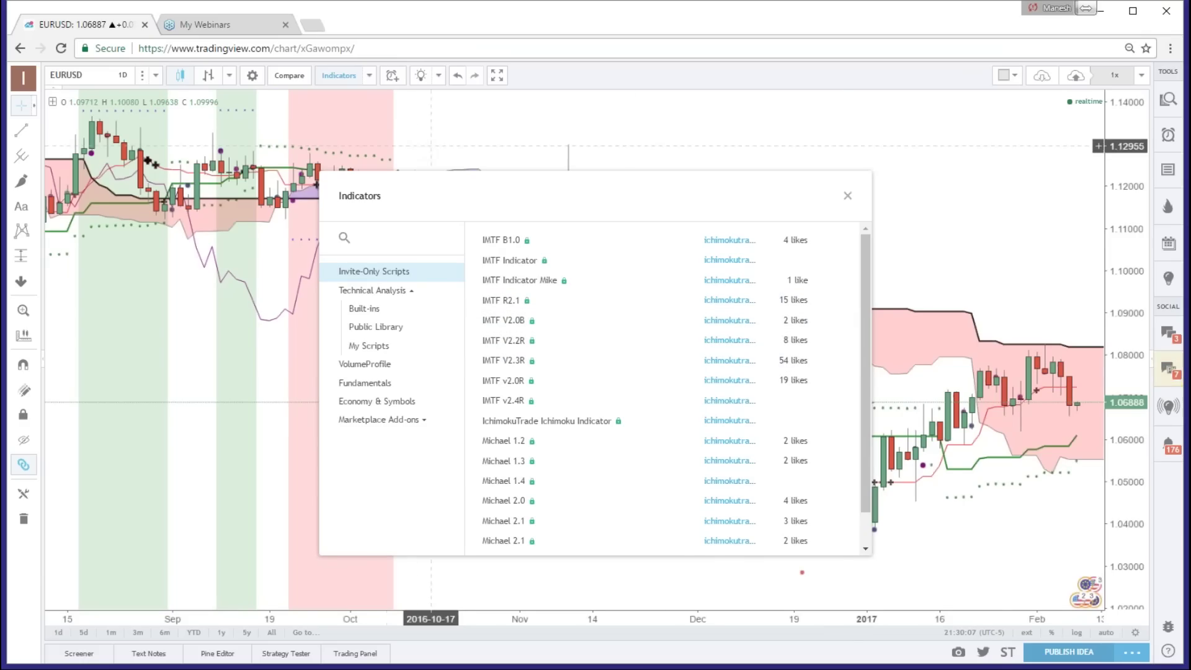
{"action": "left_click", "coordinate": [848, 196]}
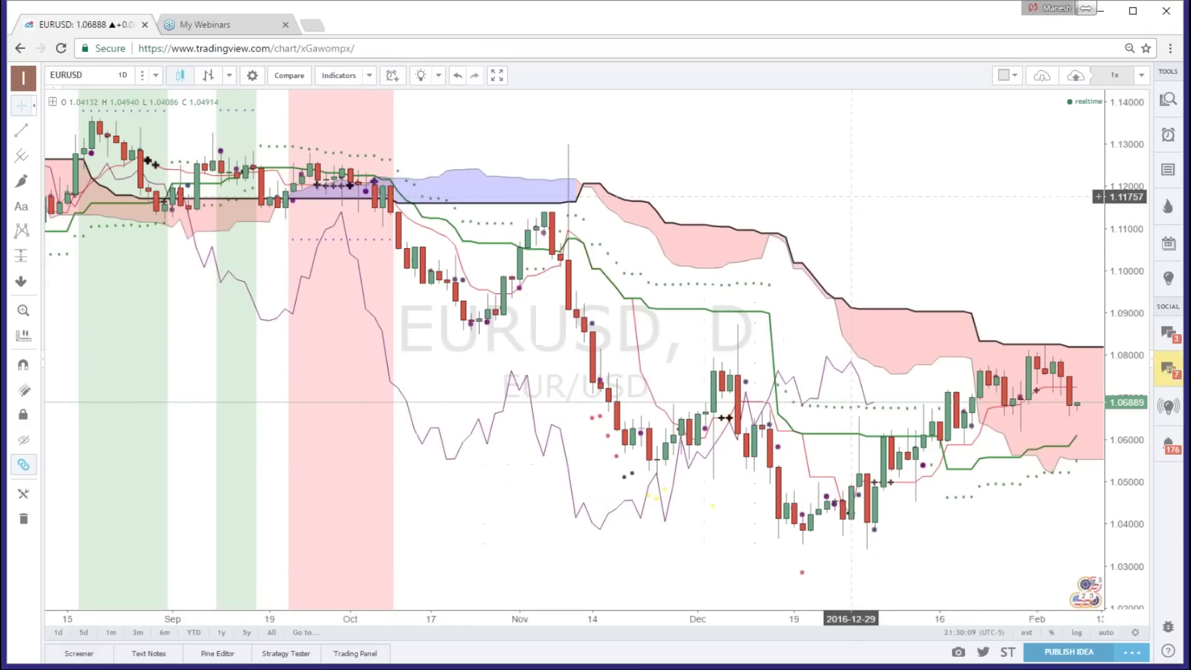
Expand the legend, compress the price scale to about 0.99–1.17, and delete one duplicate IMTF
{"action": "left_click", "coordinate": [52, 103]}
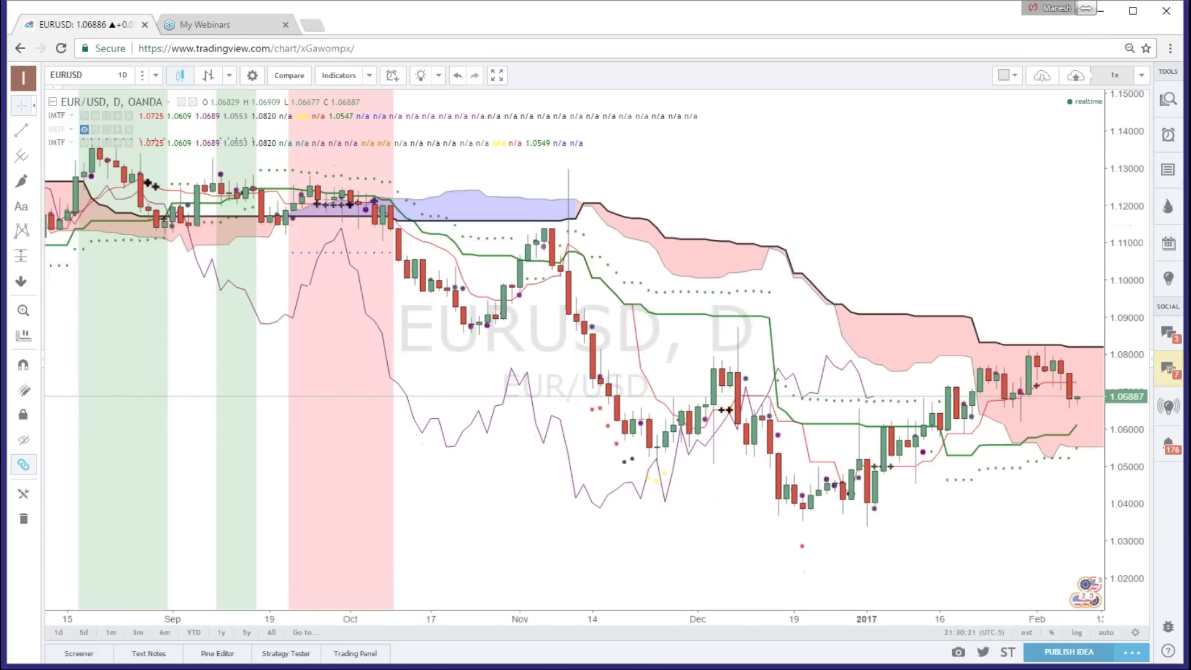
{"action": "left_click_drag", "start_coordinate": [1117, 163], "coordinate": [1117, 297]}
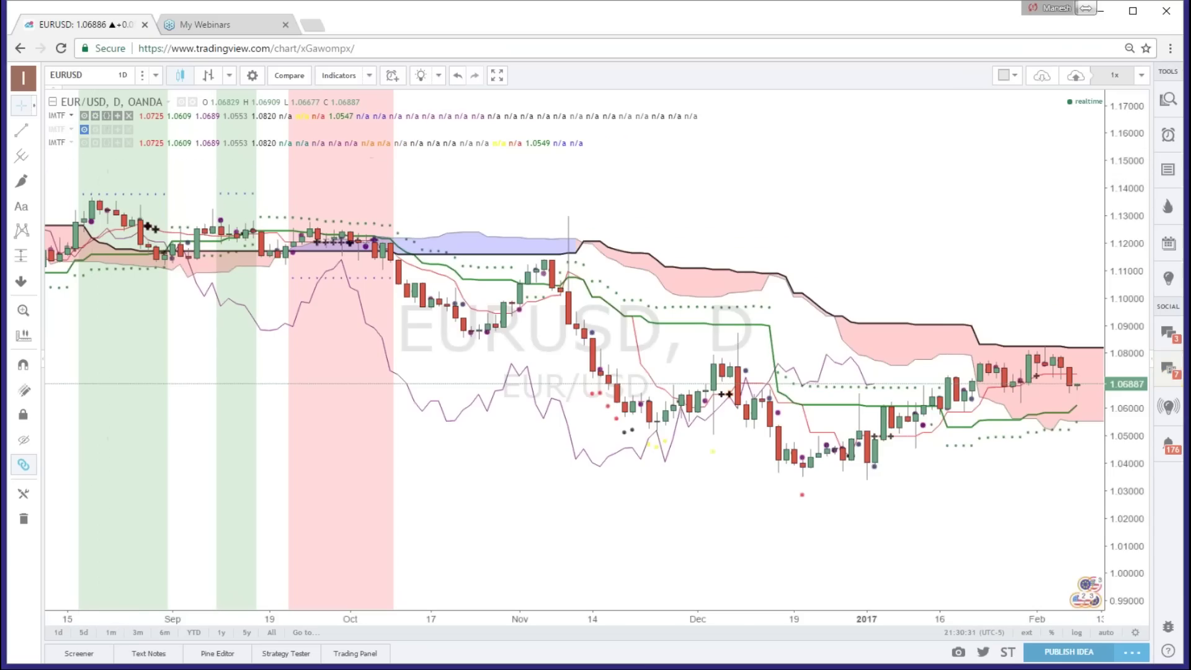
{"action": "left_click", "coordinate": [129, 116]}
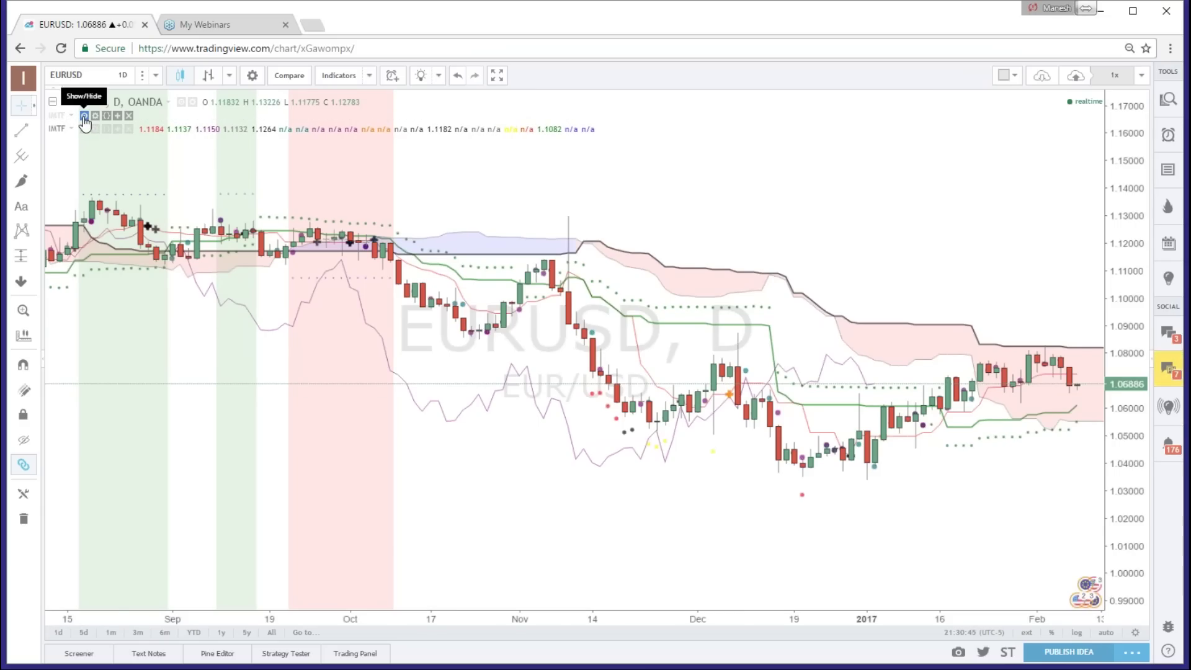
{"action": "left_click", "coordinate": [84, 129]}
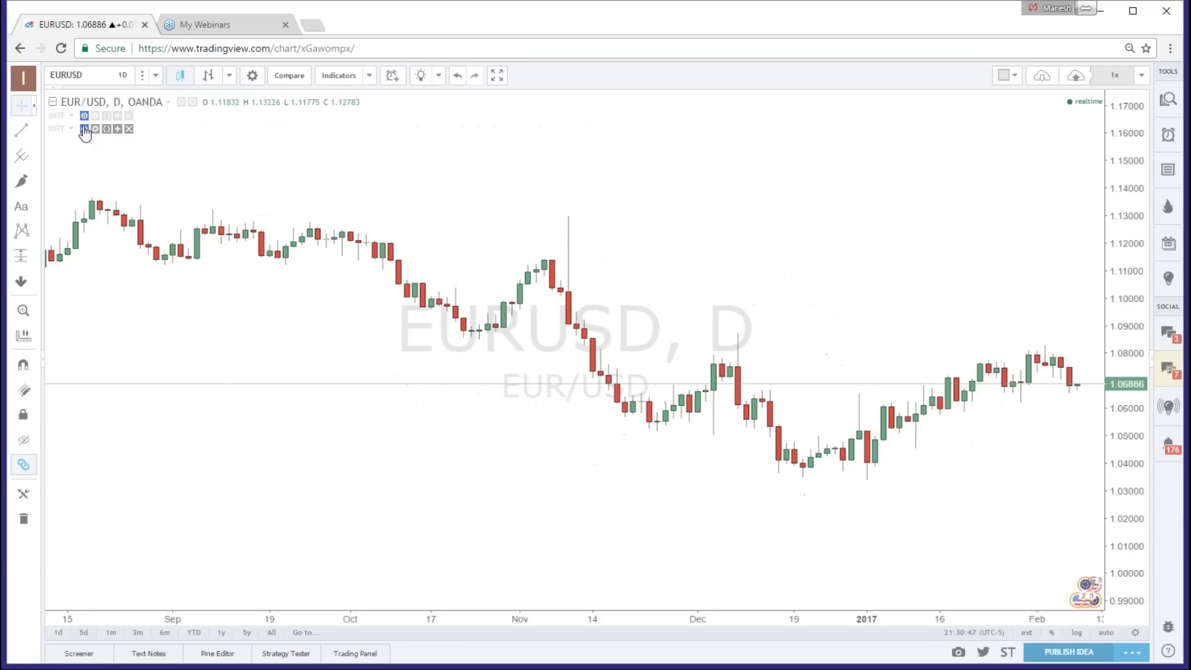
{"action": "left_click", "coordinate": [85, 129]}
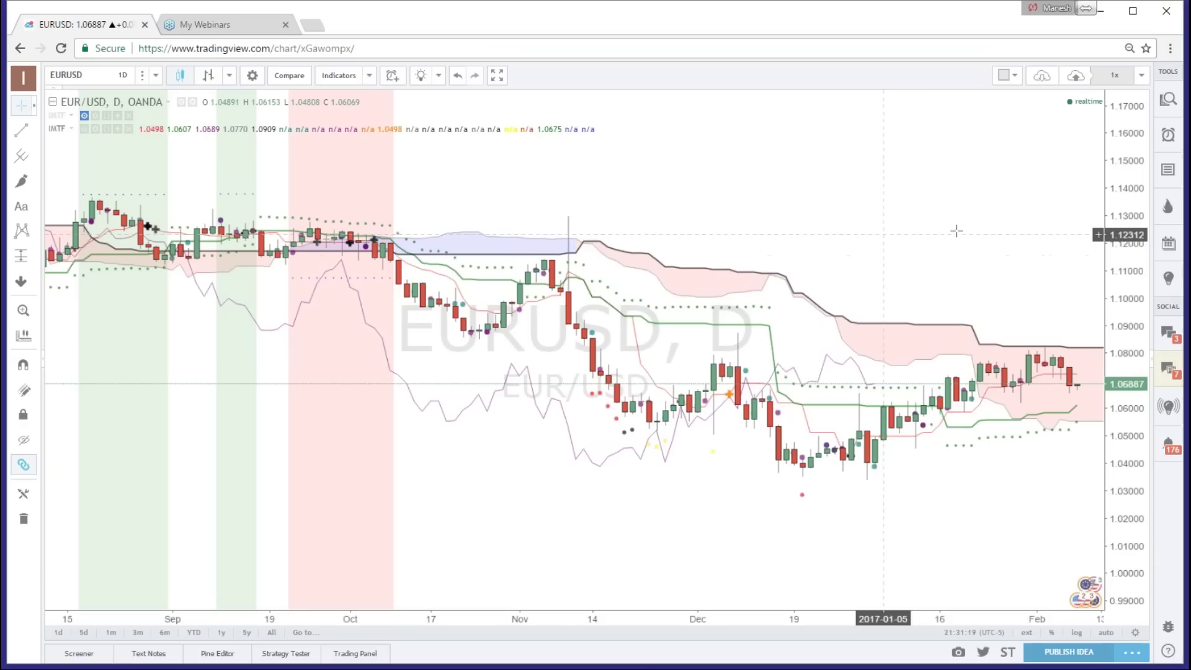
{"action": "left_click", "coordinate": [1167, 175]}
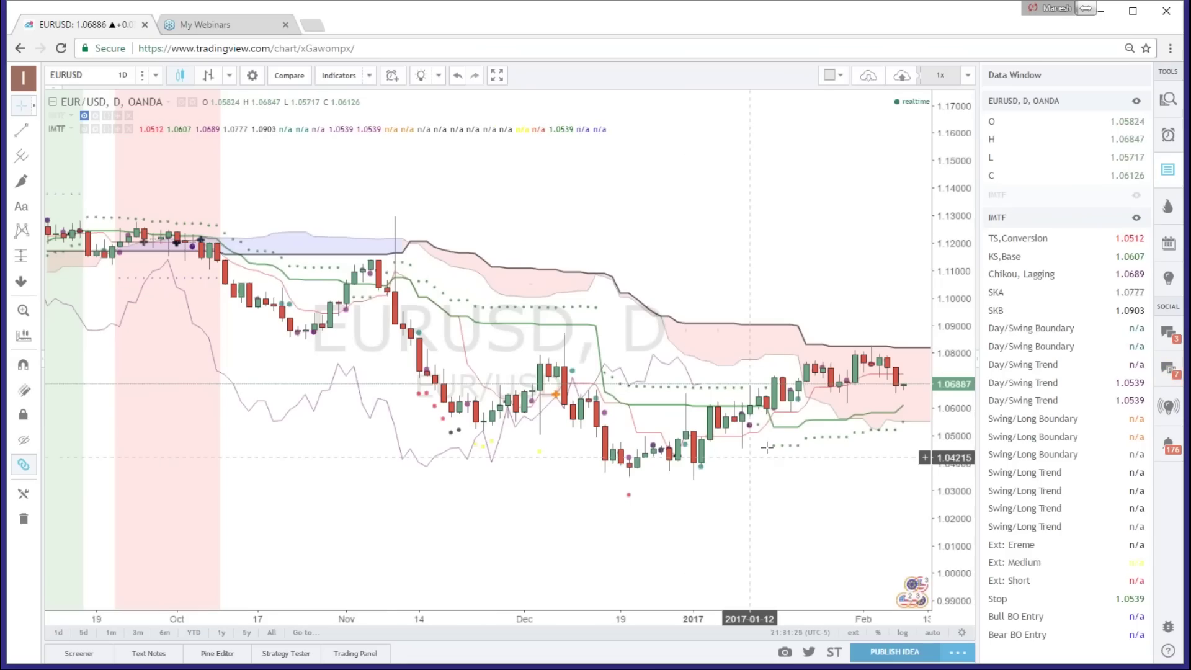
{"action": "left_click", "coordinate": [832, 394]}
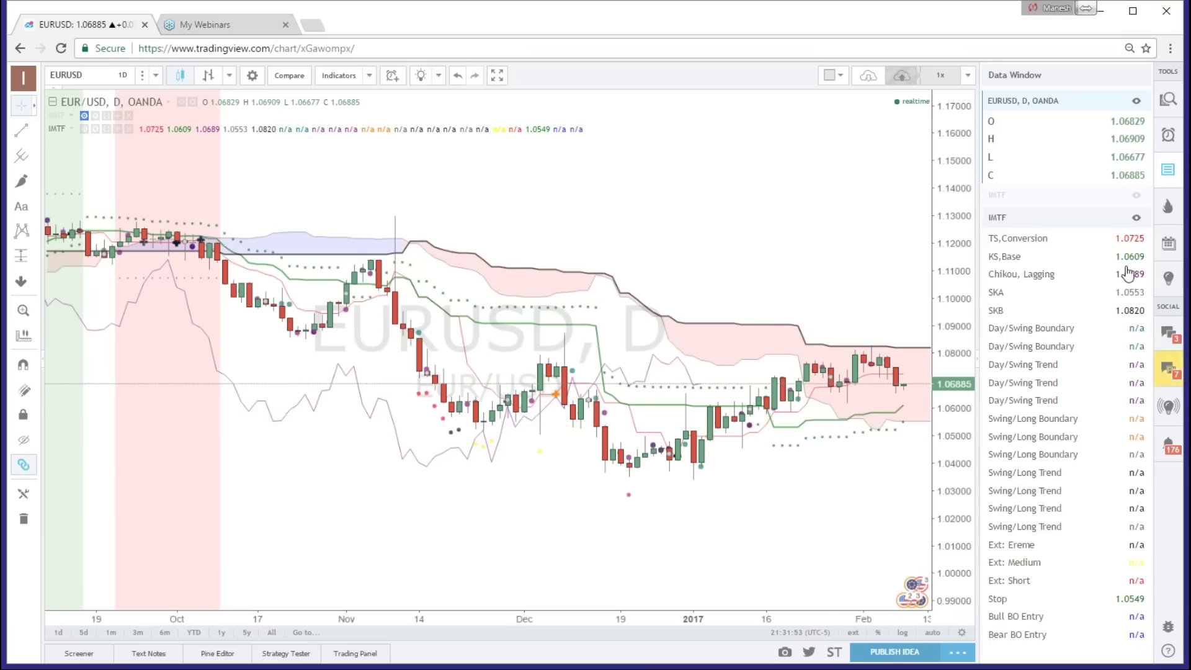
{"action": "left_click", "coordinate": [1168, 169]}
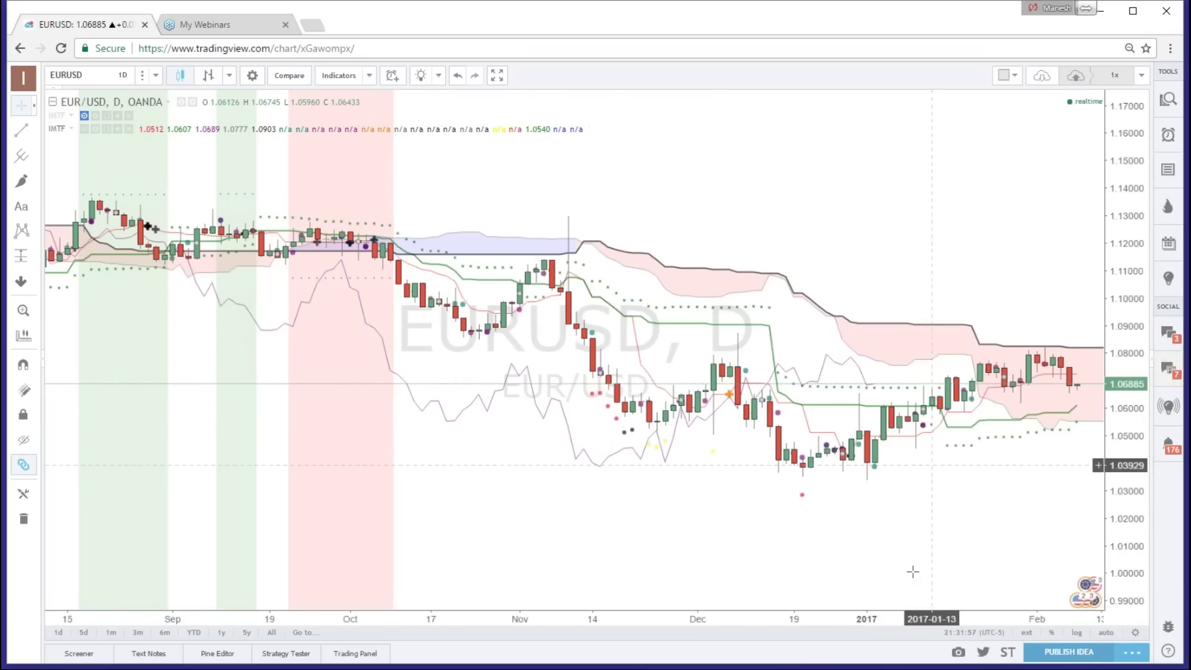
Remove the old IMTF indicator and add IMTF v2.4R from Invite-Only Scripts
{"action": "scroll", "coordinate": [986, 421], "scroll_direction": "up", "scroll_amount": 4}
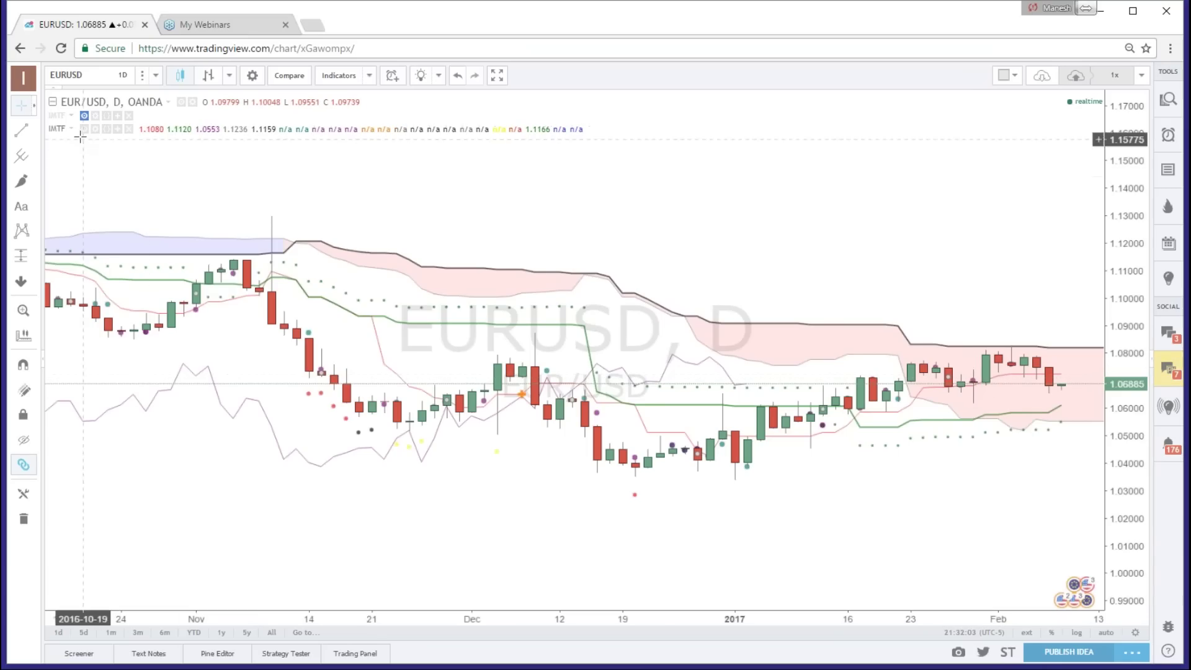
{"action": "left_click", "coordinate": [129, 129]}
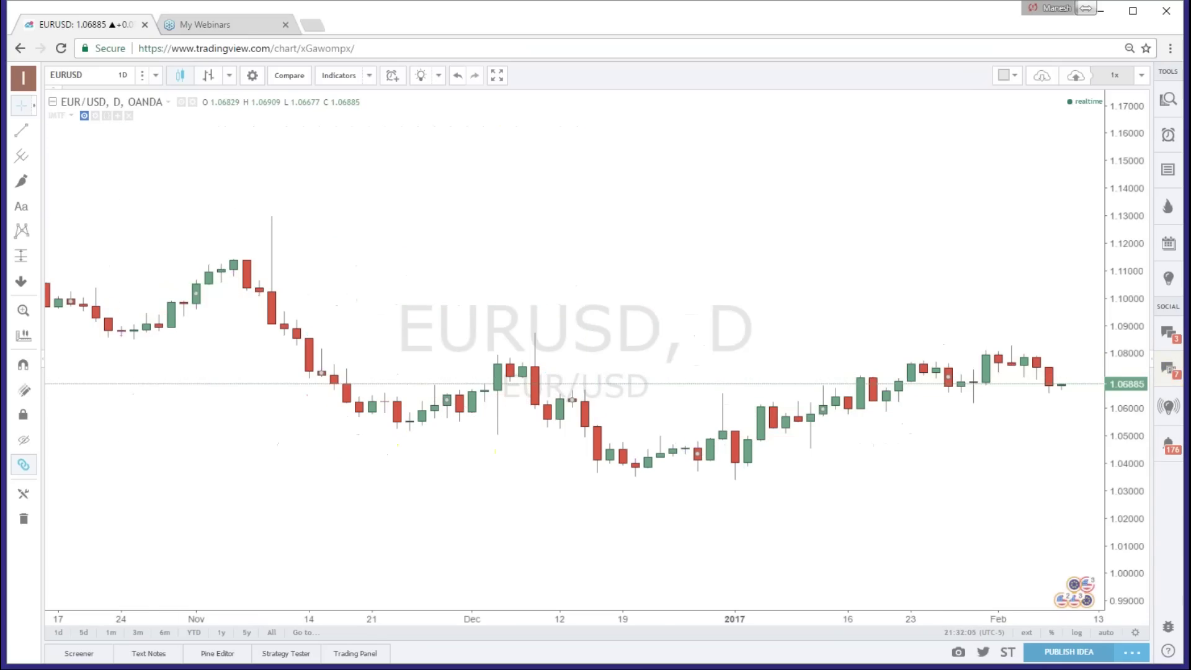
{"action": "right_click", "coordinate": [126, 156]}
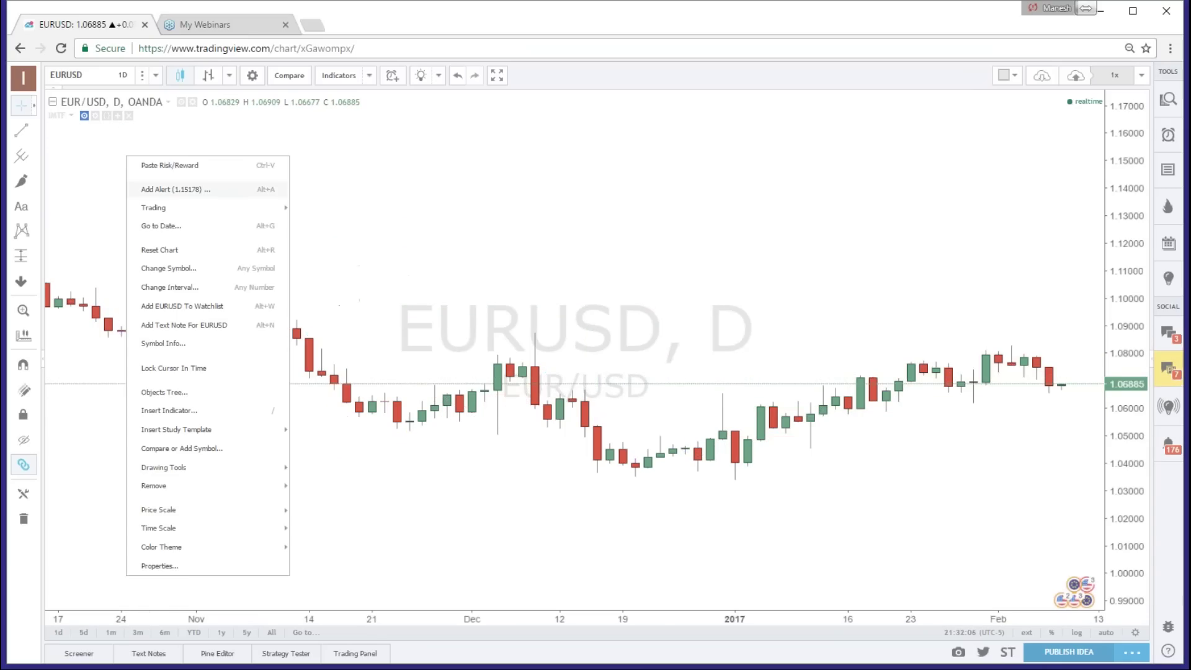
{"action": "left_click", "coordinate": [204, 414]}
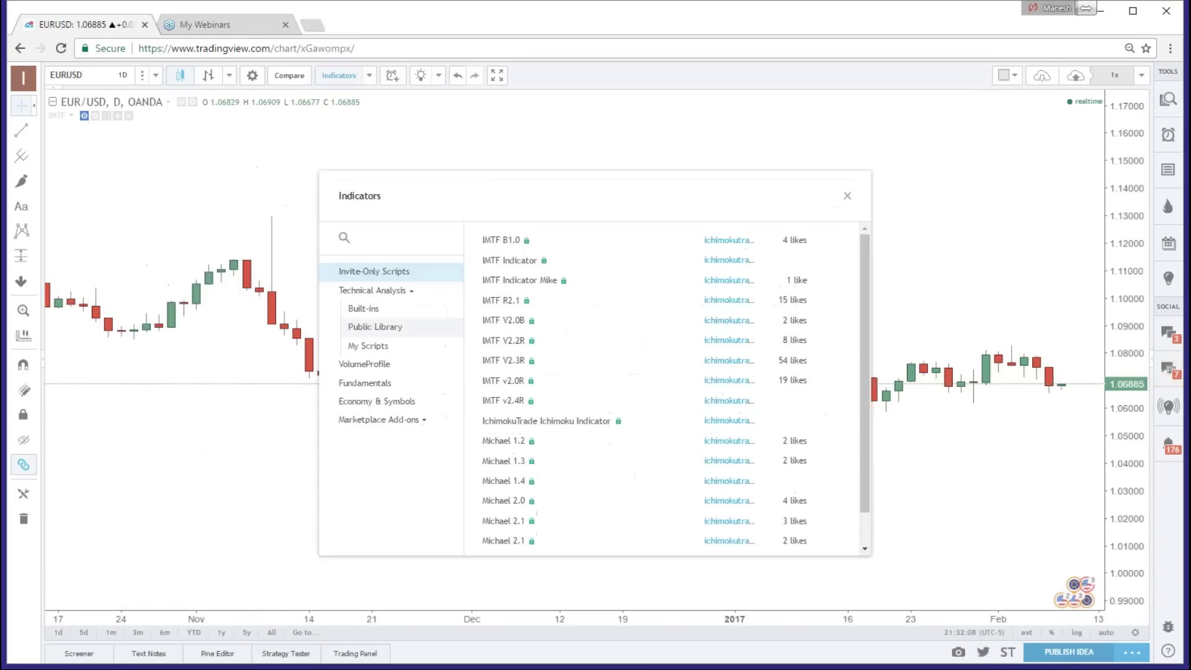
{"action": "left_click", "coordinate": [520, 409]}
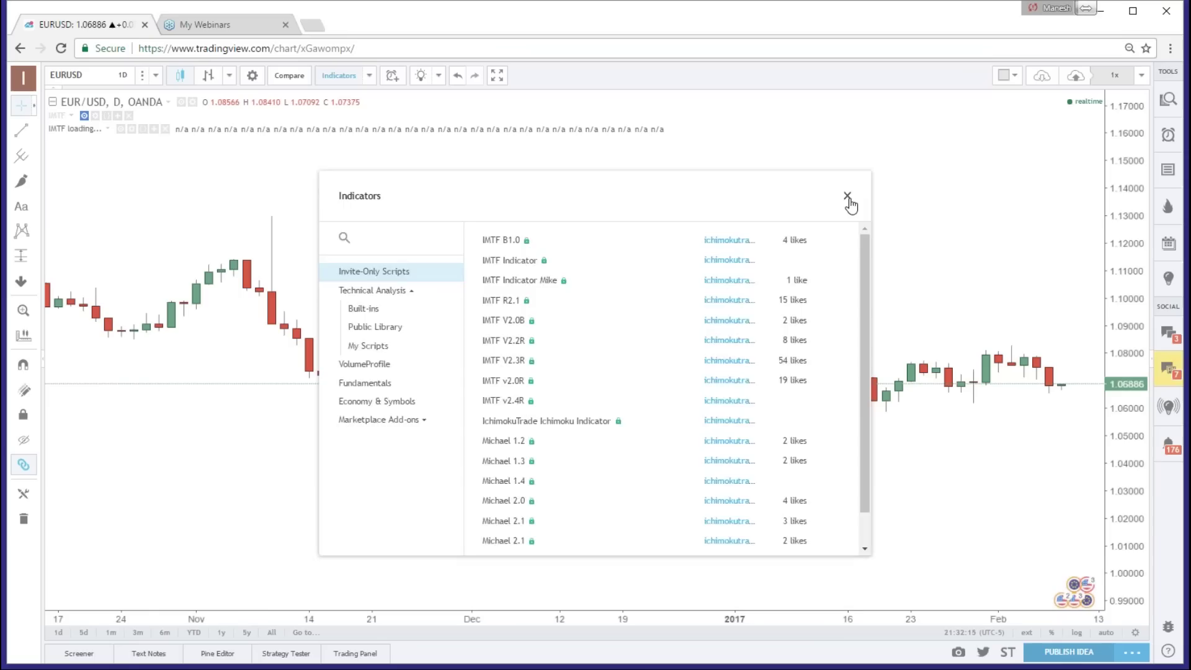
{"action": "left_click", "coordinate": [849, 200]}
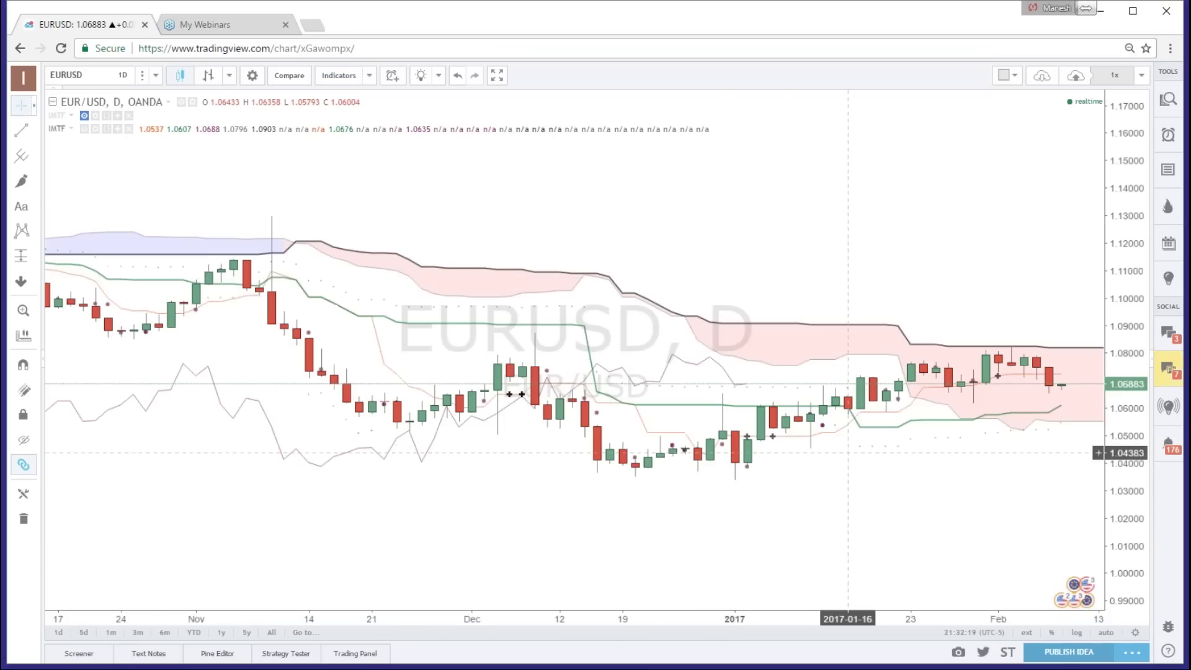
Shift the chart left to show the Ichimoku cloud into March, and check the Data Window
{"action": "left_click_drag", "start_coordinate": [886, 531], "coordinate": [733, 409]}
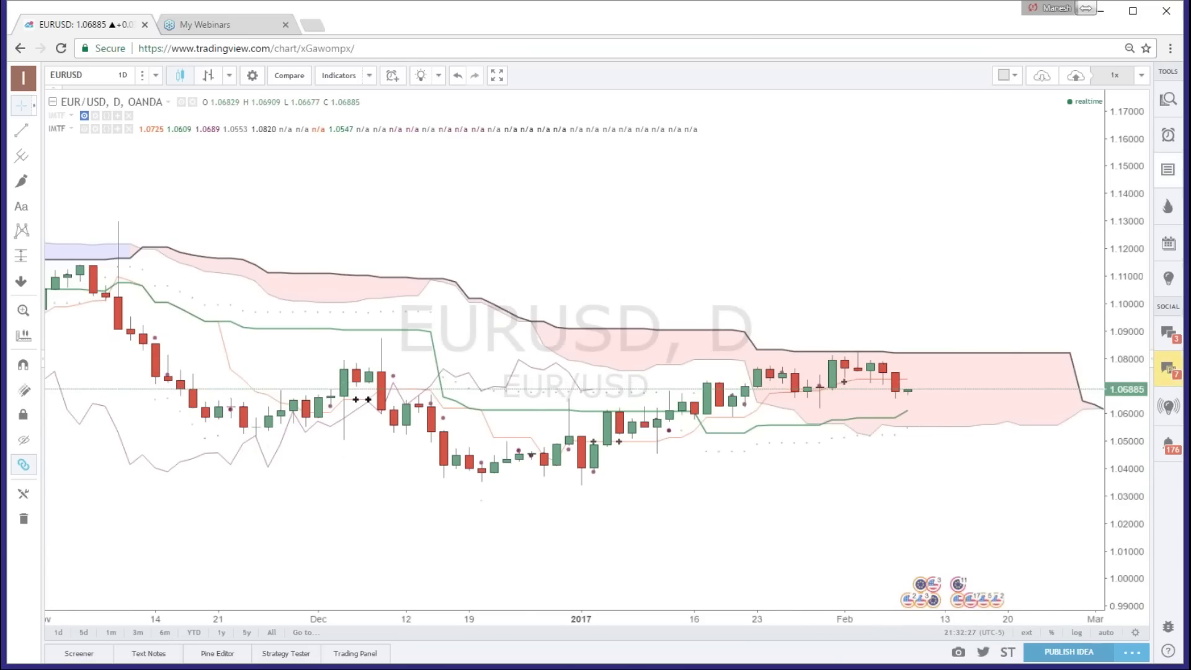
{"action": "left_click", "coordinate": [1168, 171]}
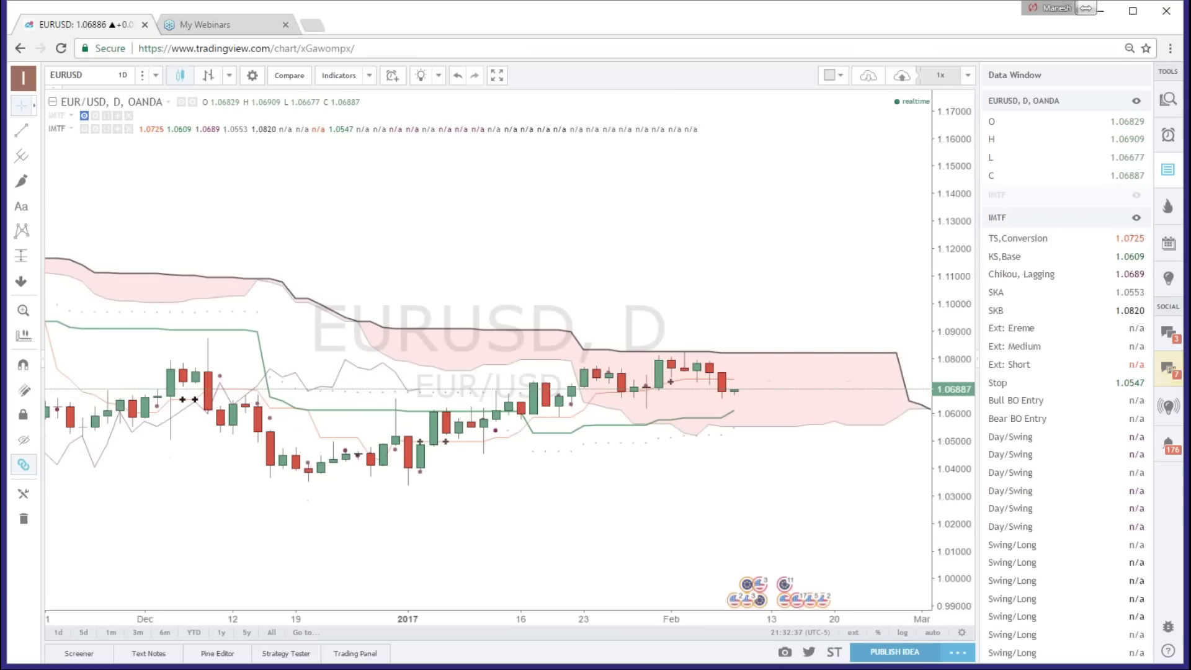
{"action": "left_click", "coordinate": [1169, 171]}
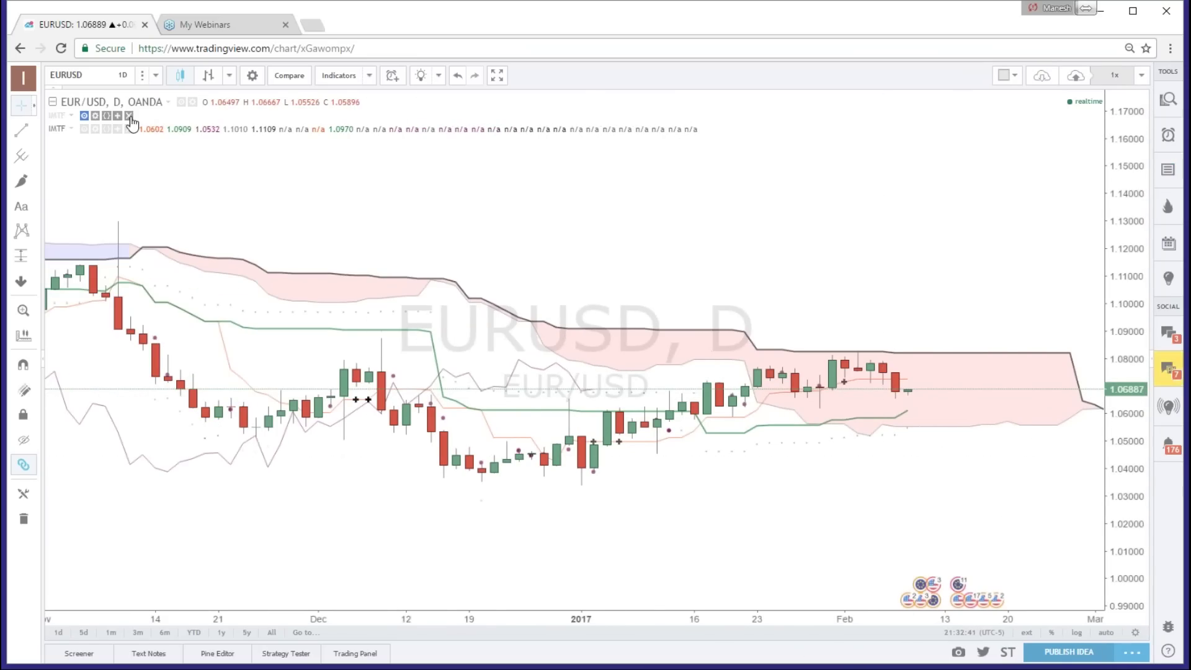
Collapse the chart legend and bring up the chart settings dialog
{"action": "left_click", "coordinate": [54, 103]}
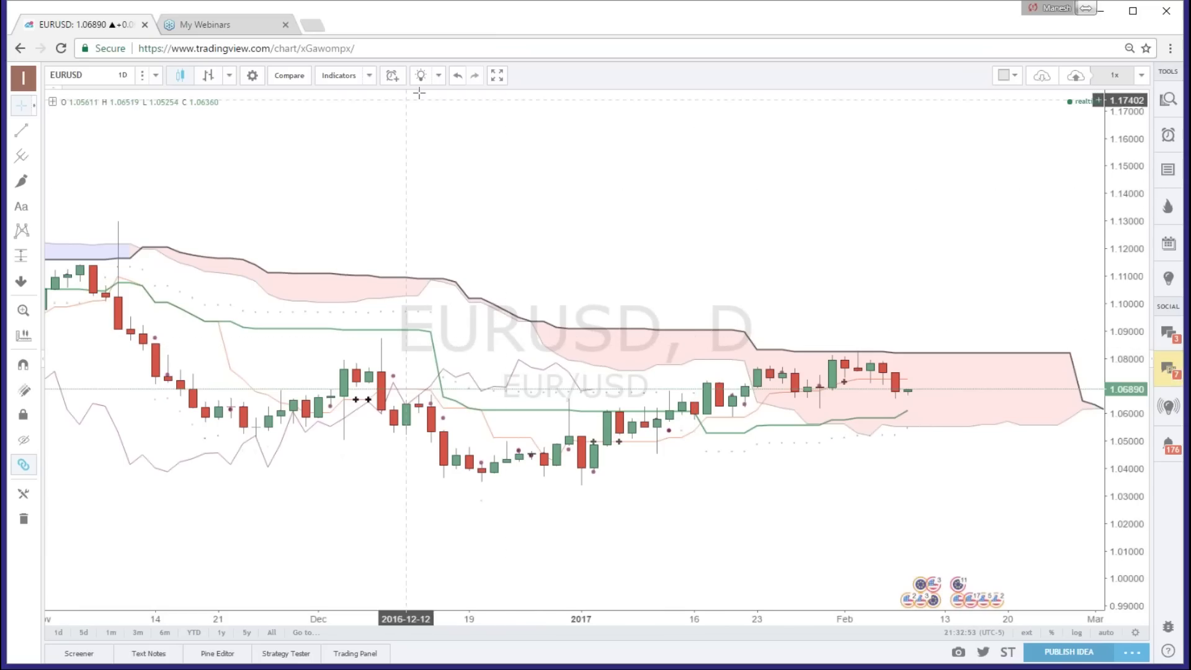
{"action": "left_click", "coordinate": [252, 76]}
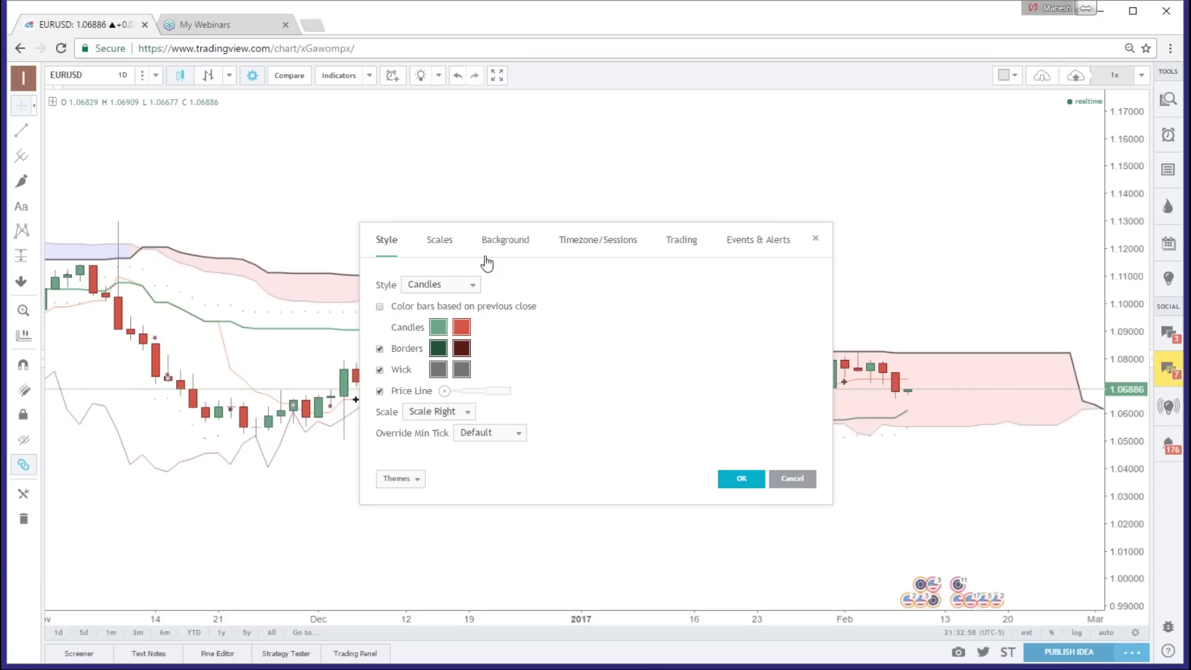
{"action": "left_click", "coordinate": [503, 241]}
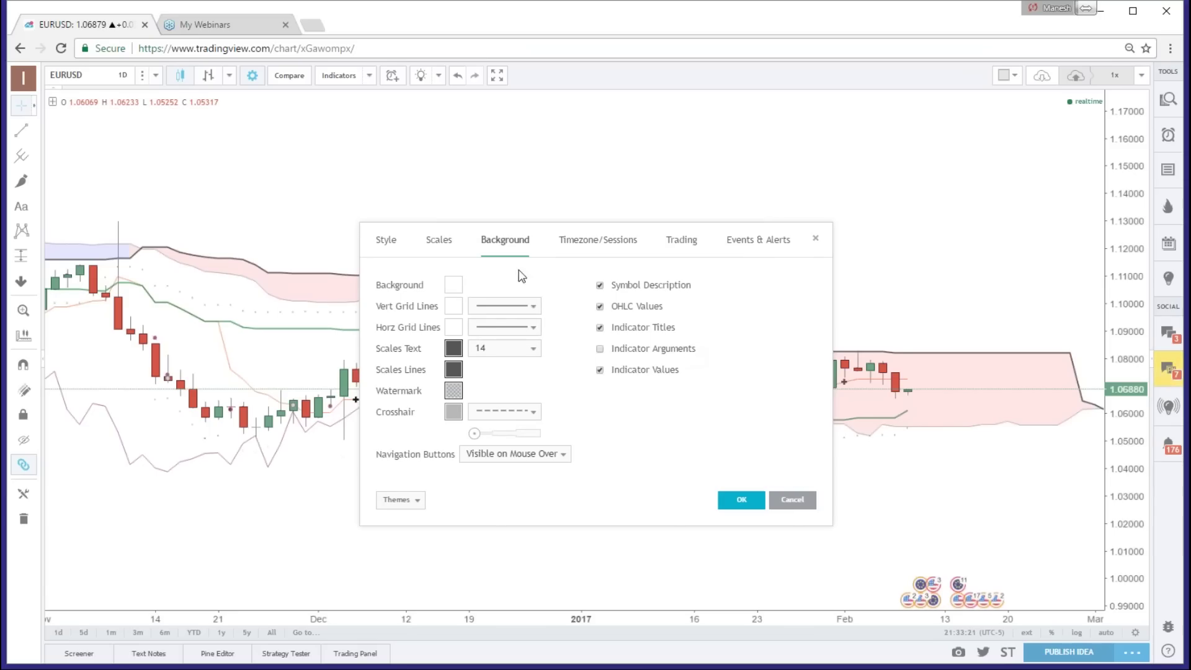
{"action": "left_click", "coordinate": [799, 500]}
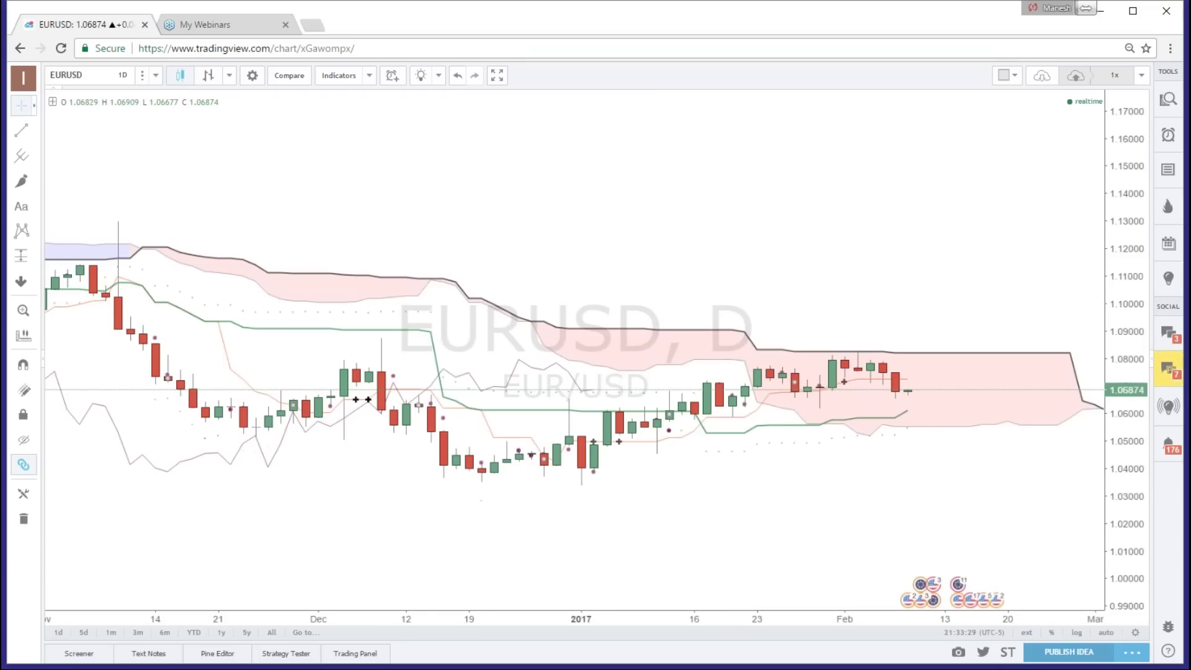
Zoom out to show history back to September and expand the legend to list IMTF values
{"action": "scroll", "coordinate": [703, 597], "scroll_direction": "down", "scroll_amount": 3}
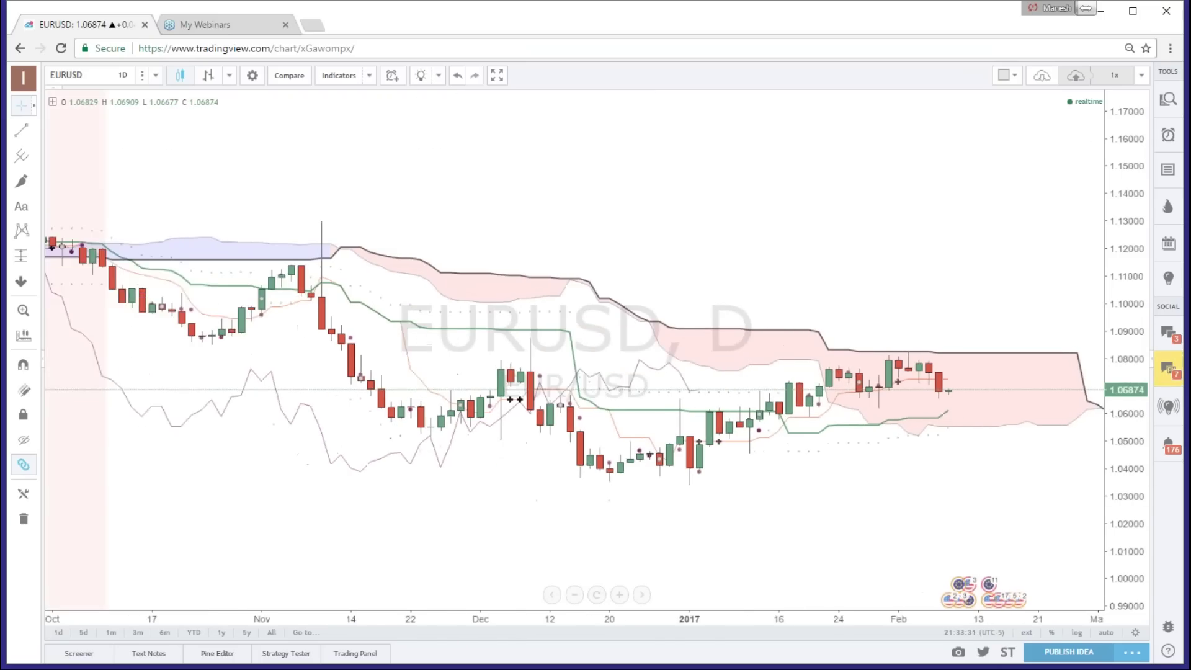
{"action": "scroll", "coordinate": [732, 597], "scroll_direction": "down", "scroll_amount": 2}
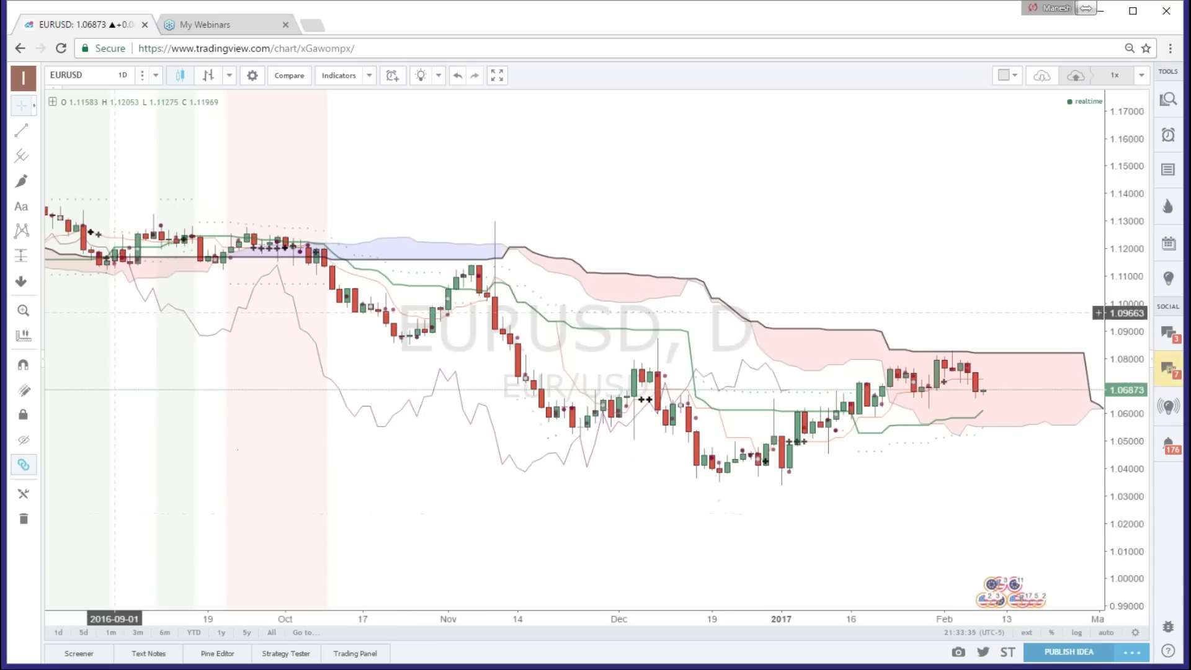
{"action": "left_click", "coordinate": [53, 103]}
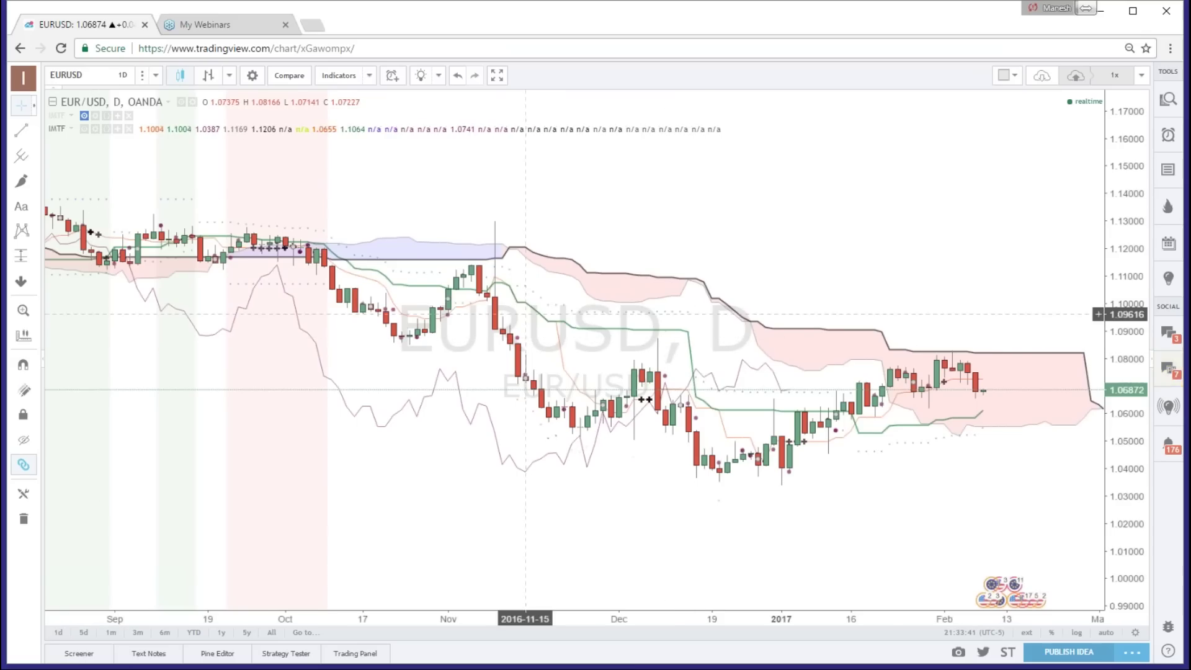
{"action": "left_click", "coordinate": [96, 130]}
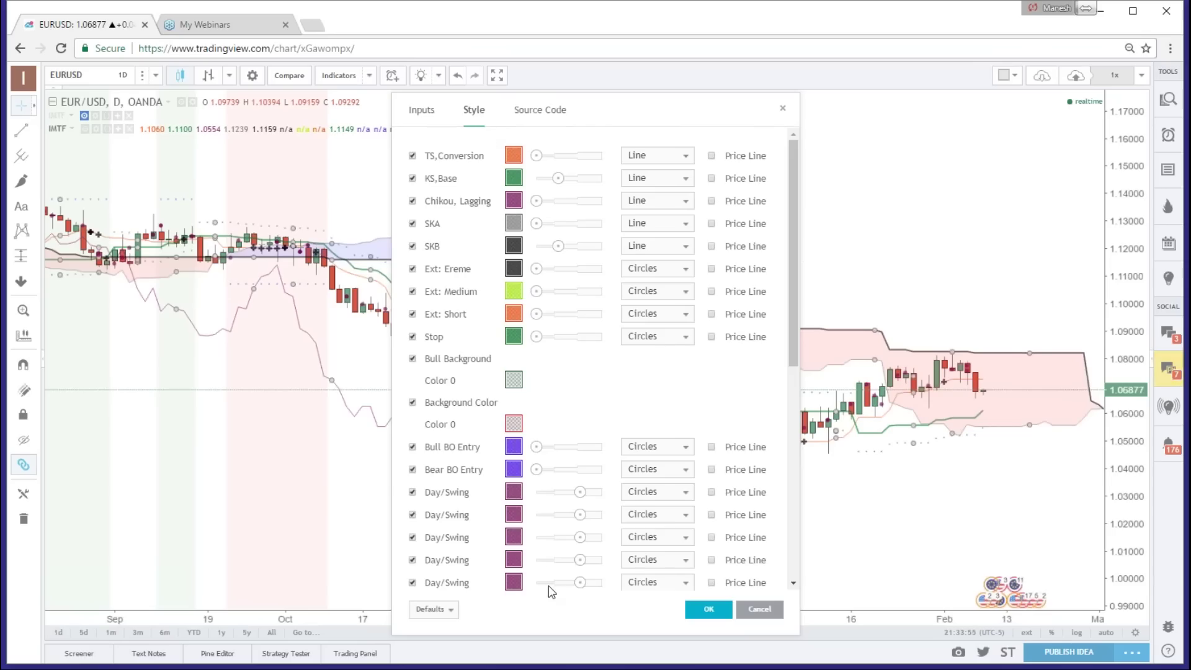
{"action": "left_click", "coordinate": [412, 156]}
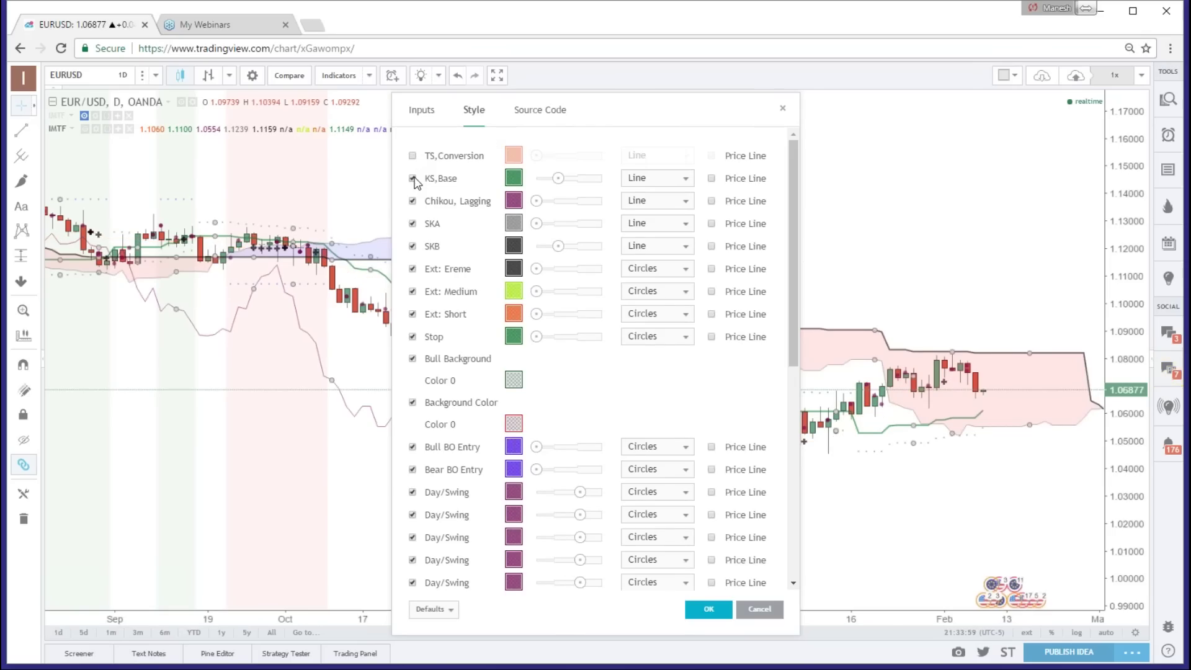
{"action": "left_click", "coordinate": [413, 178]}
{"action": "left_click", "coordinate": [413, 201]}
{"action": "left_click", "coordinate": [412, 224]}
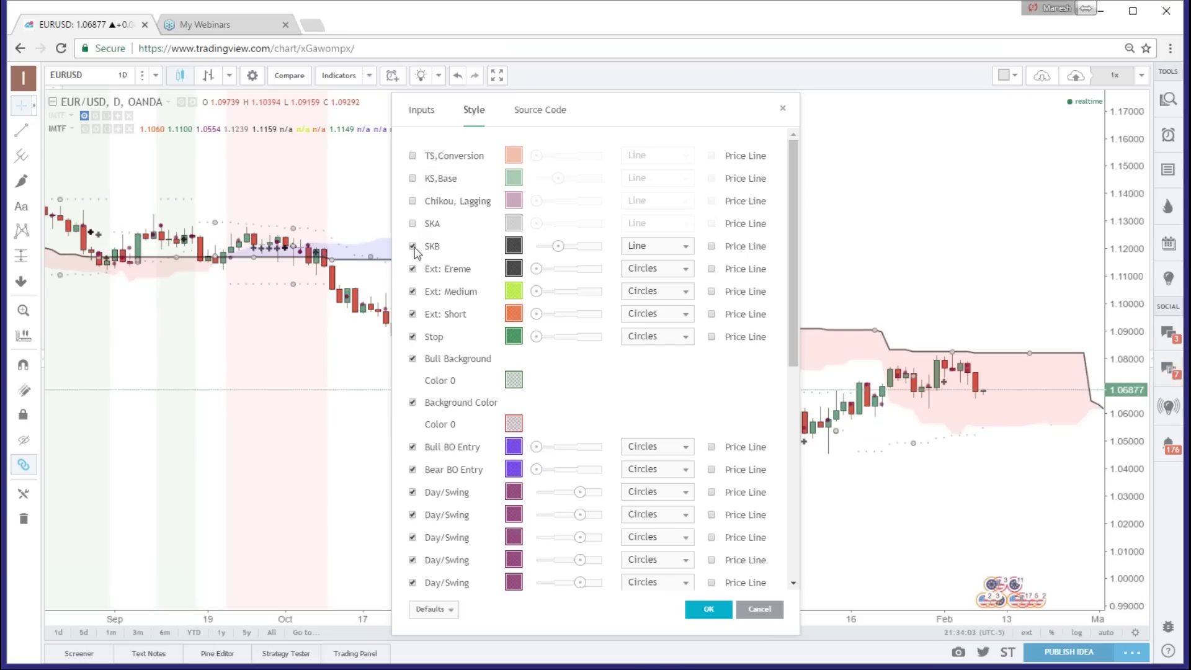
{"action": "left_click", "coordinate": [412, 247]}
{"action": "scroll", "coordinate": [734, 244], "scroll_direction": "down", "scroll_amount": 7}
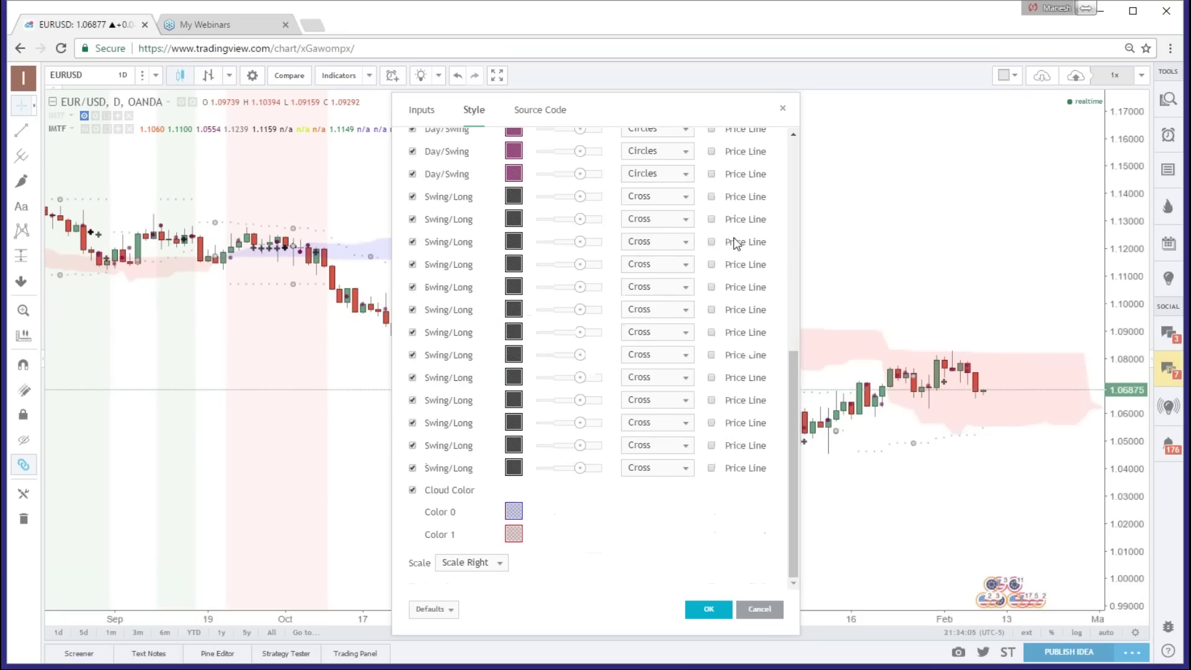
{"action": "left_click", "coordinate": [412, 490]}
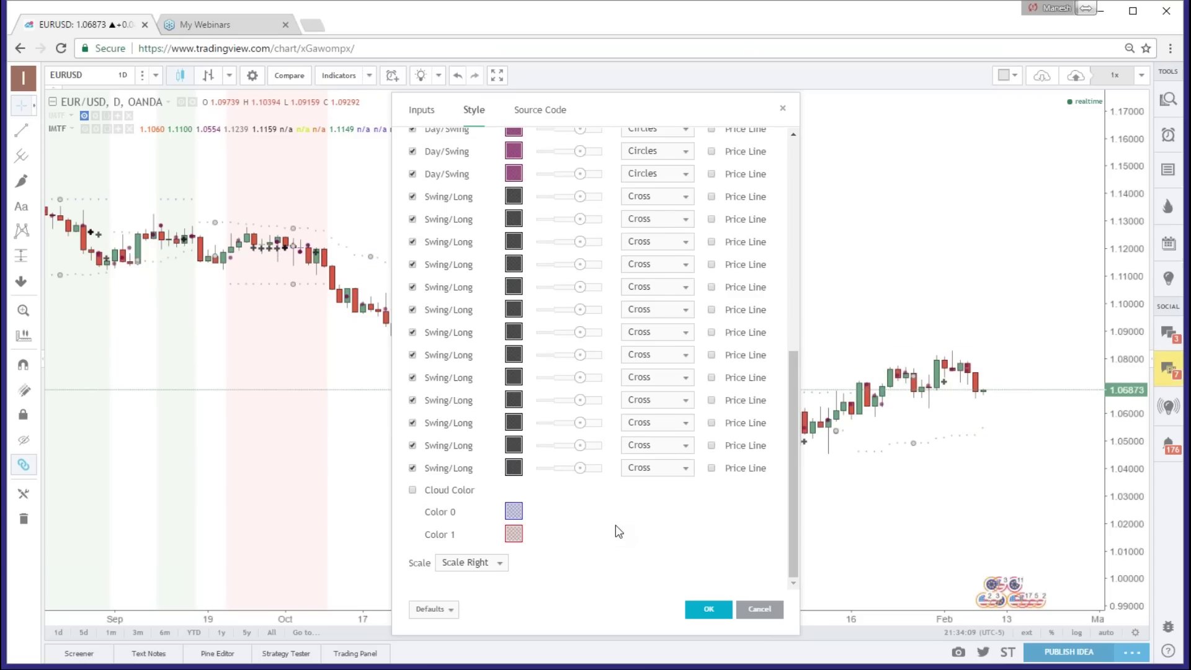
{"action": "left_click", "coordinate": [779, 607]}
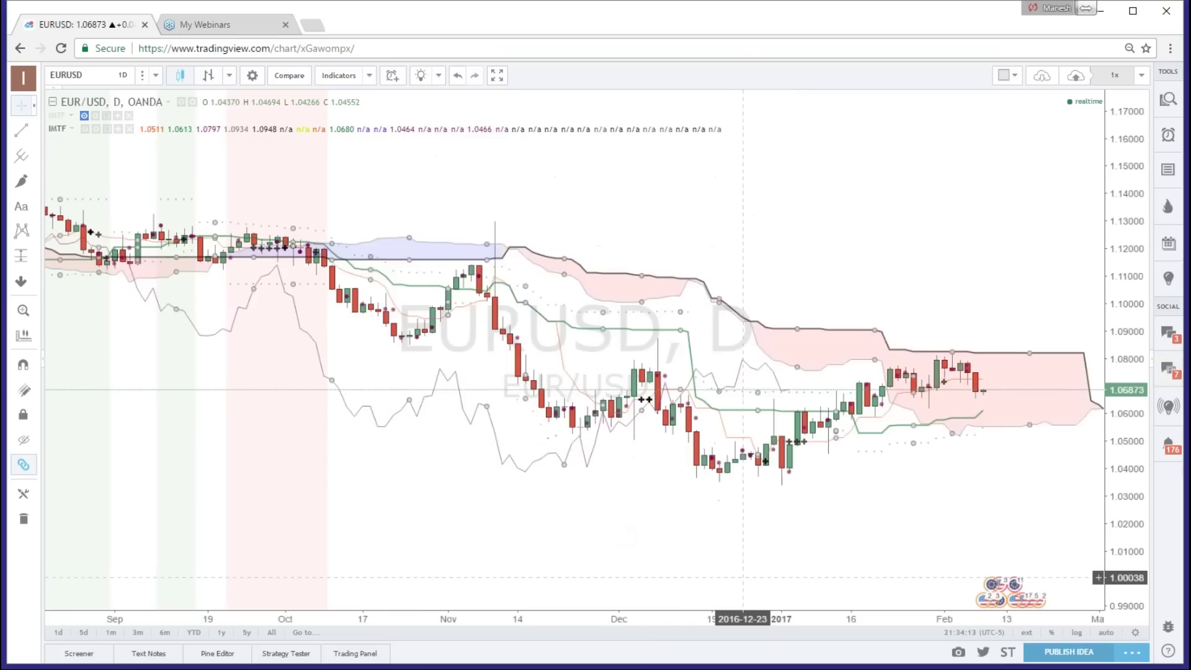
Open the IMTF indicator's settings, close them with Esc, then reopen them on the Style tab
{"action": "left_click", "coordinate": [94, 116]}
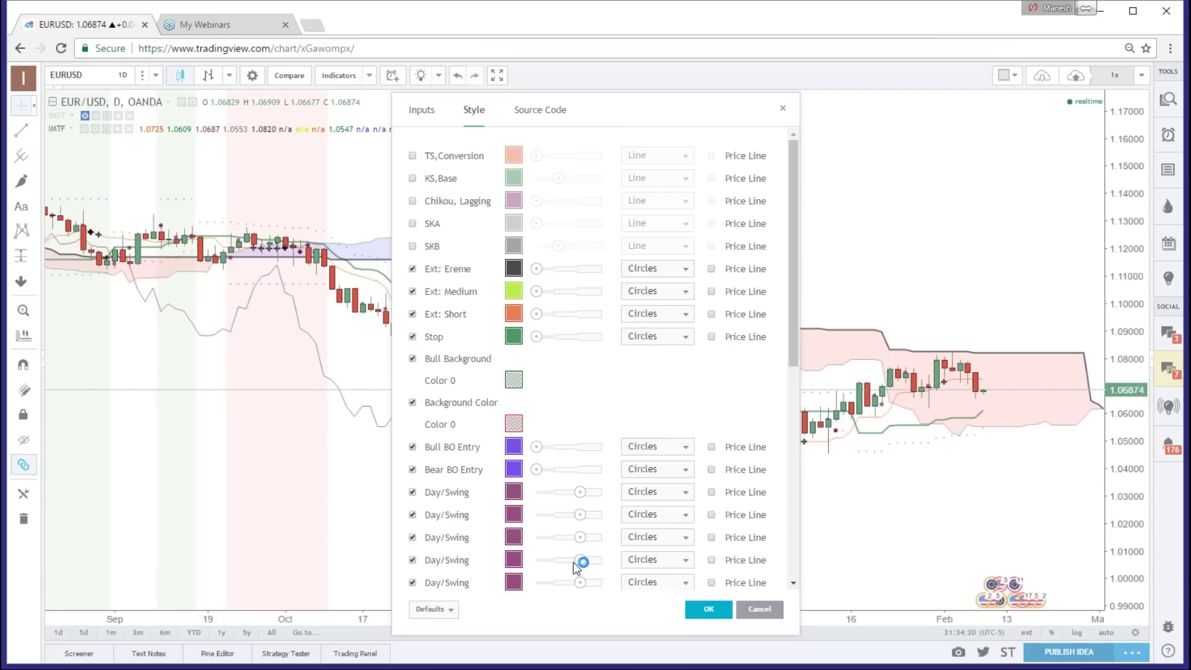
{"action": "key", "text": "Escape"}
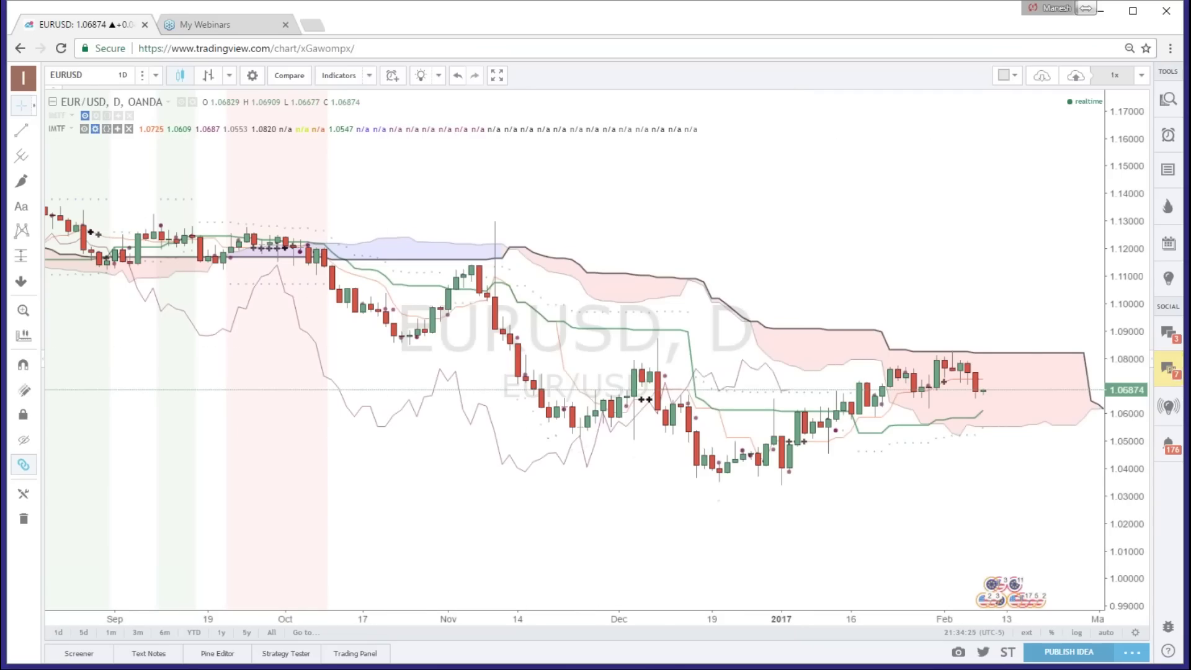
{"action": "left_click", "coordinate": [97, 128]}
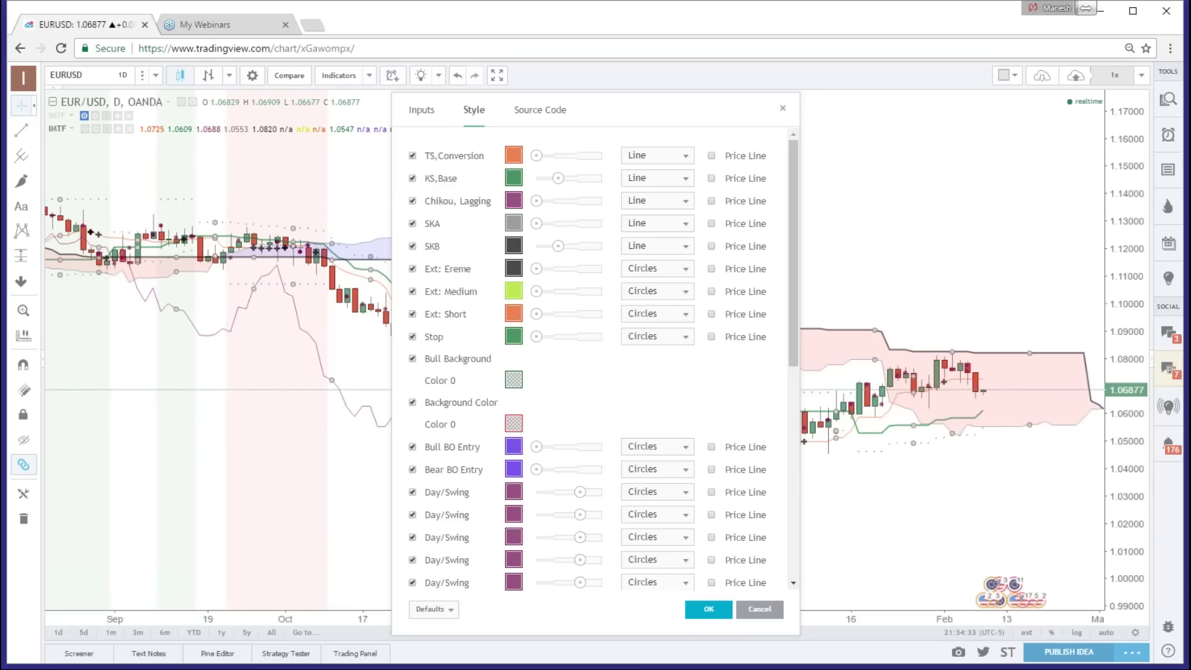
Set all six Day/Swing marker plots to maximum size
{"action": "left_click", "coordinate": [600, 492]}
{"action": "left_click", "coordinate": [599, 515]}
{"action": "left_click", "coordinate": [600, 537]}
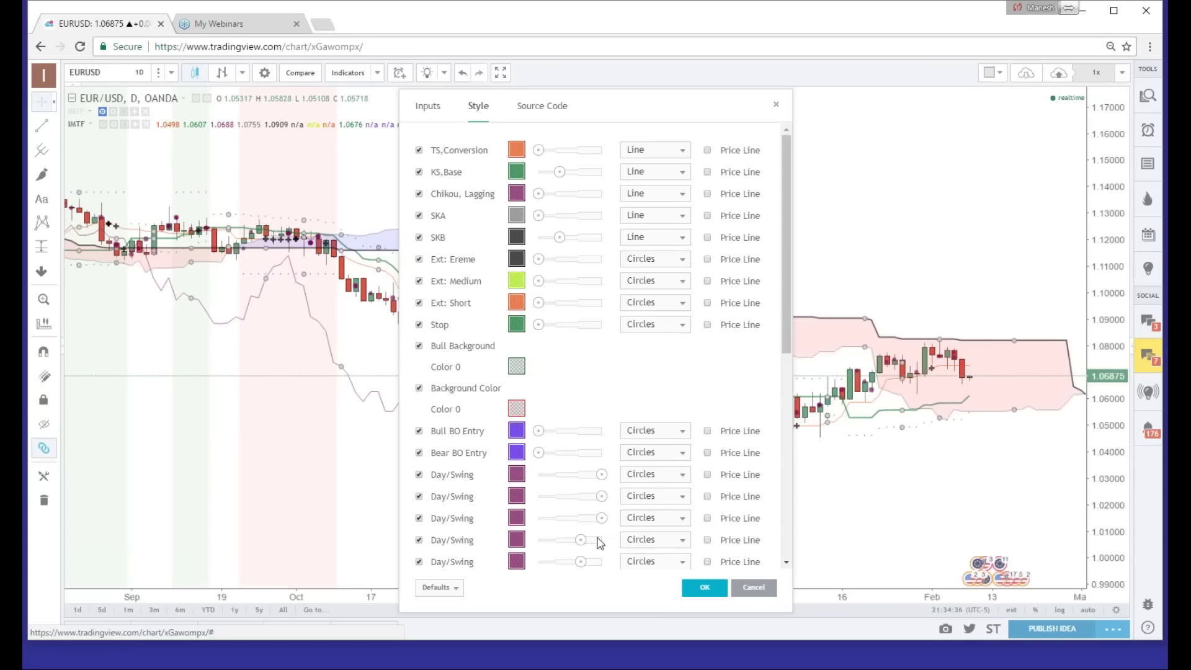
{"action": "left_click", "coordinate": [599, 541]}
{"action": "left_click", "coordinate": [600, 562]}
{"action": "scroll", "coordinate": [600, 562], "scroll_direction": "down", "scroll_amount": 3}
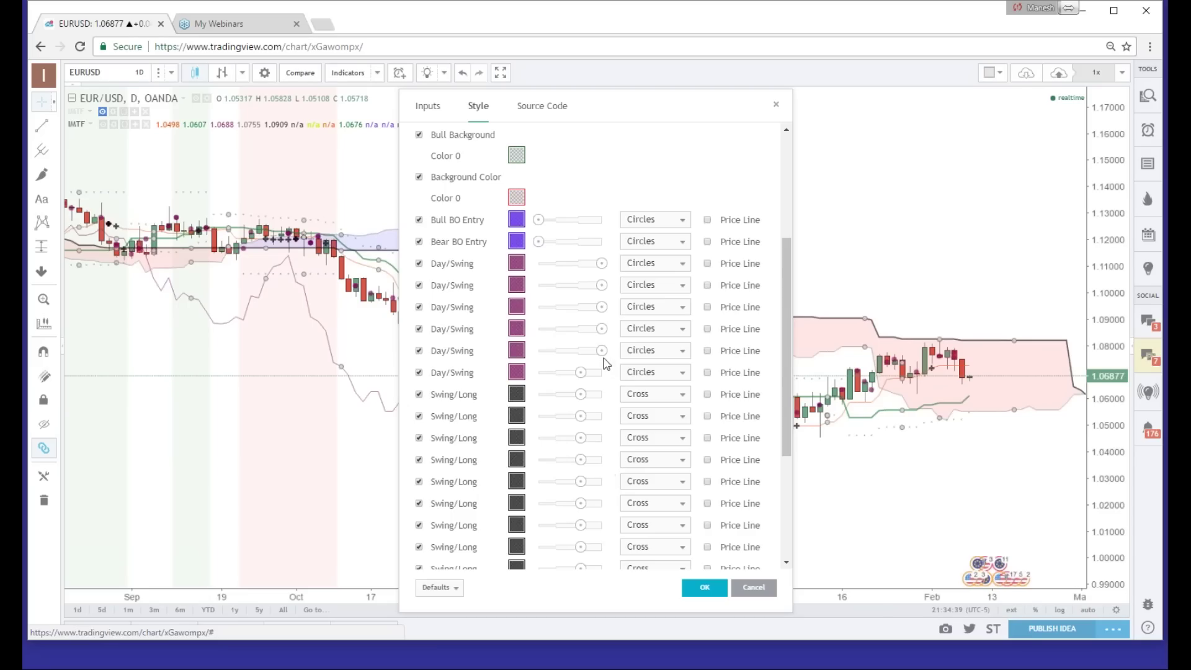
{"action": "left_click", "coordinate": [600, 372]}
Set the first six Swing/Long marker plots to maximum size
{"action": "left_click", "coordinate": [601, 395]}
{"action": "left_click", "coordinate": [600, 416]}
{"action": "left_click", "coordinate": [601, 438]}
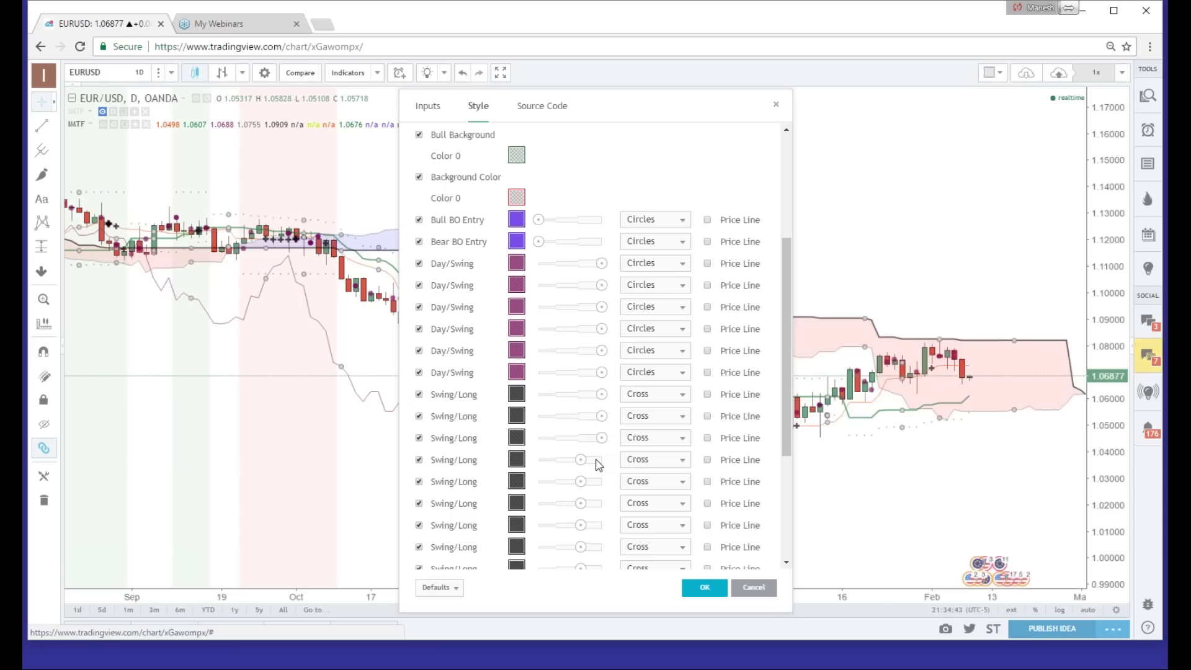
{"action": "left_click", "coordinate": [599, 460]}
{"action": "left_click", "coordinate": [600, 482]}
{"action": "left_click", "coordinate": [600, 503]}
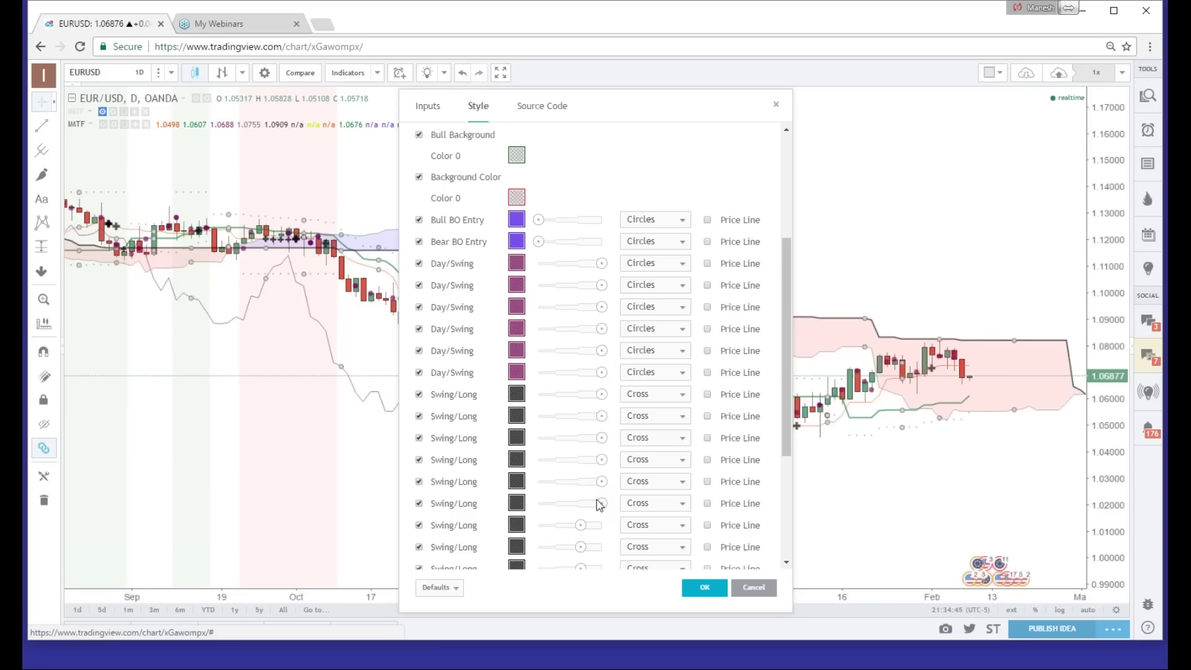
Set the remaining Swing/Long marker plots to maximum size
{"action": "scroll", "coordinate": [600, 501], "scroll_direction": "down", "scroll_amount": 3}
{"action": "left_click", "coordinate": [599, 320]}
{"action": "left_click", "coordinate": [598, 342]}
{"action": "left_click", "coordinate": [599, 364]}
{"action": "left_click", "coordinate": [600, 386]}
{"action": "left_click", "coordinate": [599, 408]}
{"action": "left_click", "coordinate": [599, 429]}
{"action": "left_click", "coordinate": [598, 452]}
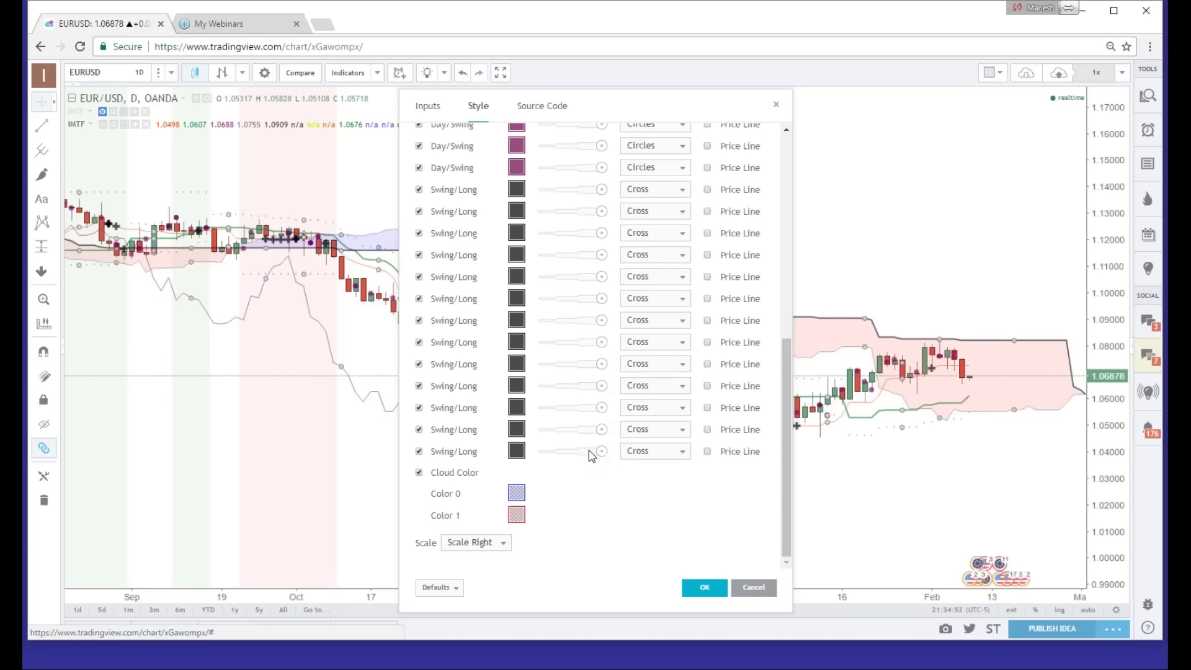
Check the defaults menu, the plot type and the Color 0 swatch without changes, then apply with OK
{"action": "left_click", "coordinate": [456, 588]}
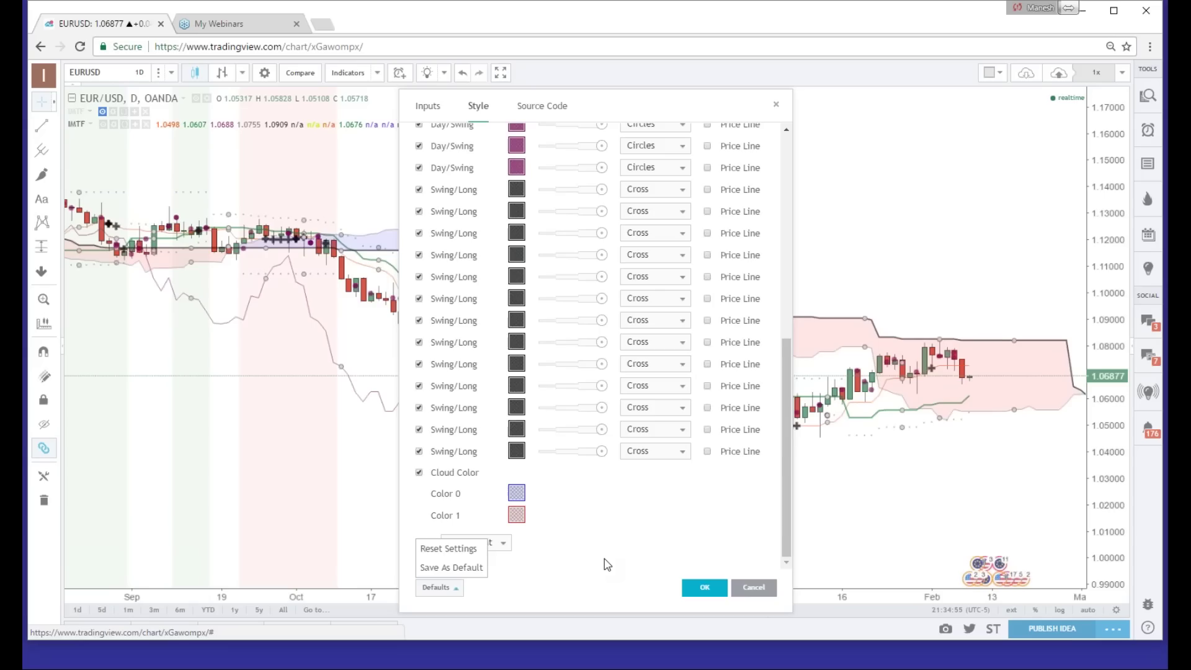
{"action": "left_click", "coordinate": [654, 451]}
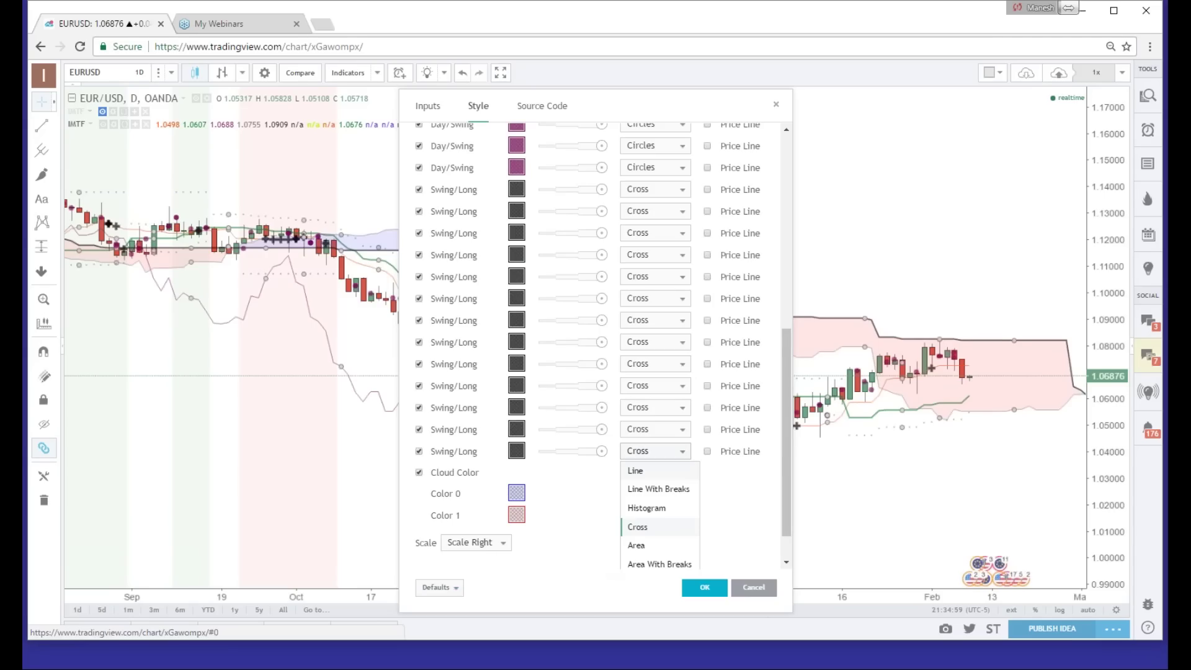
{"action": "left_click", "coordinate": [607, 496]}
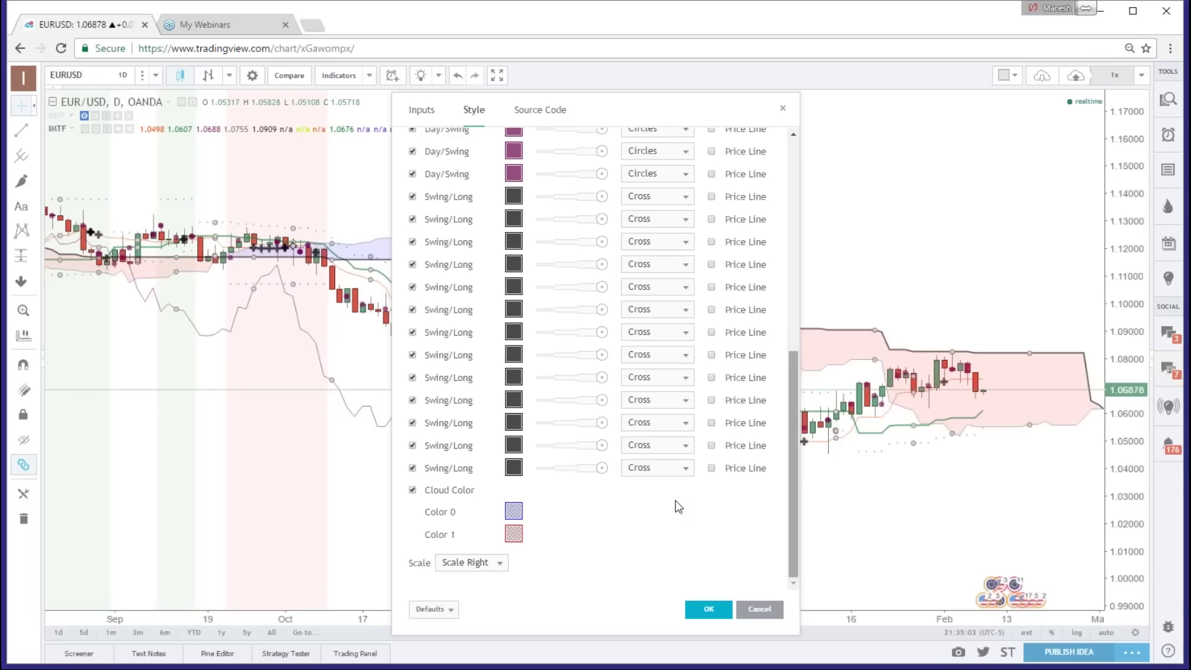
{"action": "left_click", "coordinate": [515, 513]}
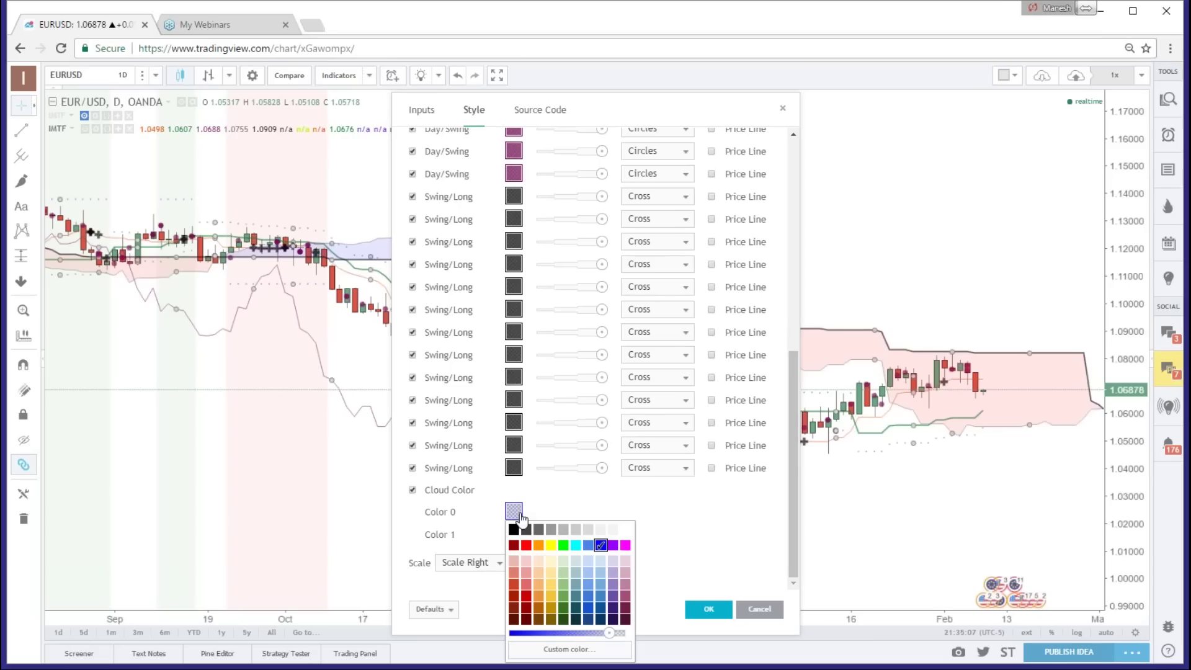
{"action": "left_click", "coordinate": [705, 512]}
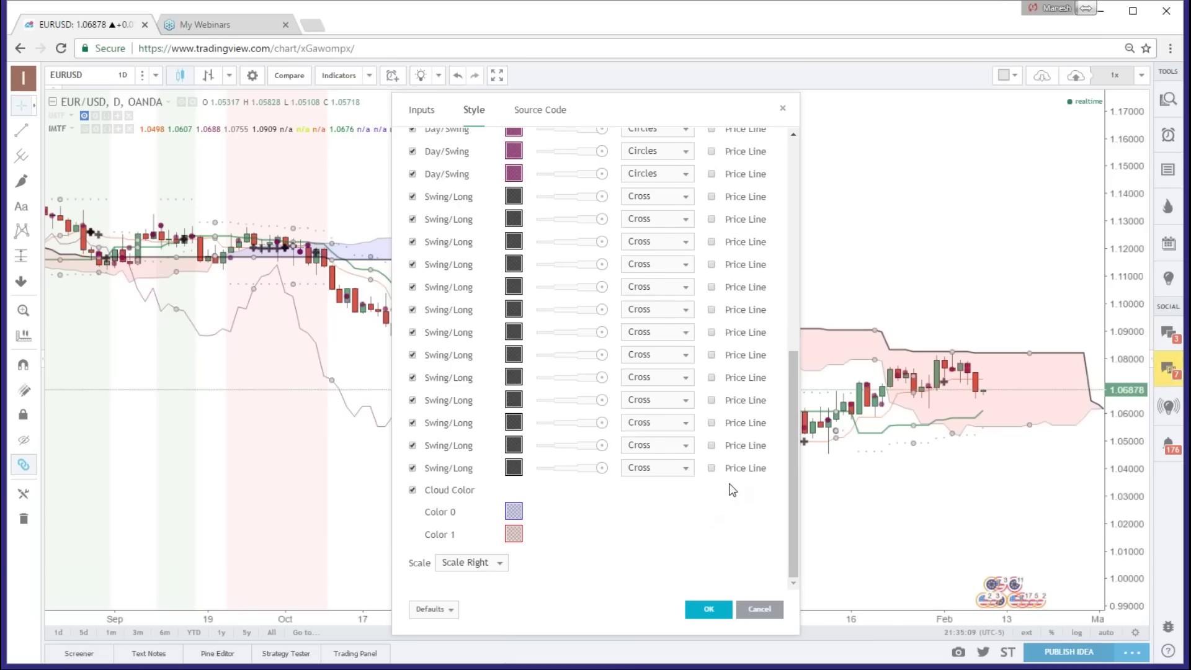
{"action": "scroll", "coordinate": [719, 477], "scroll_direction": "up", "scroll_amount": 10}
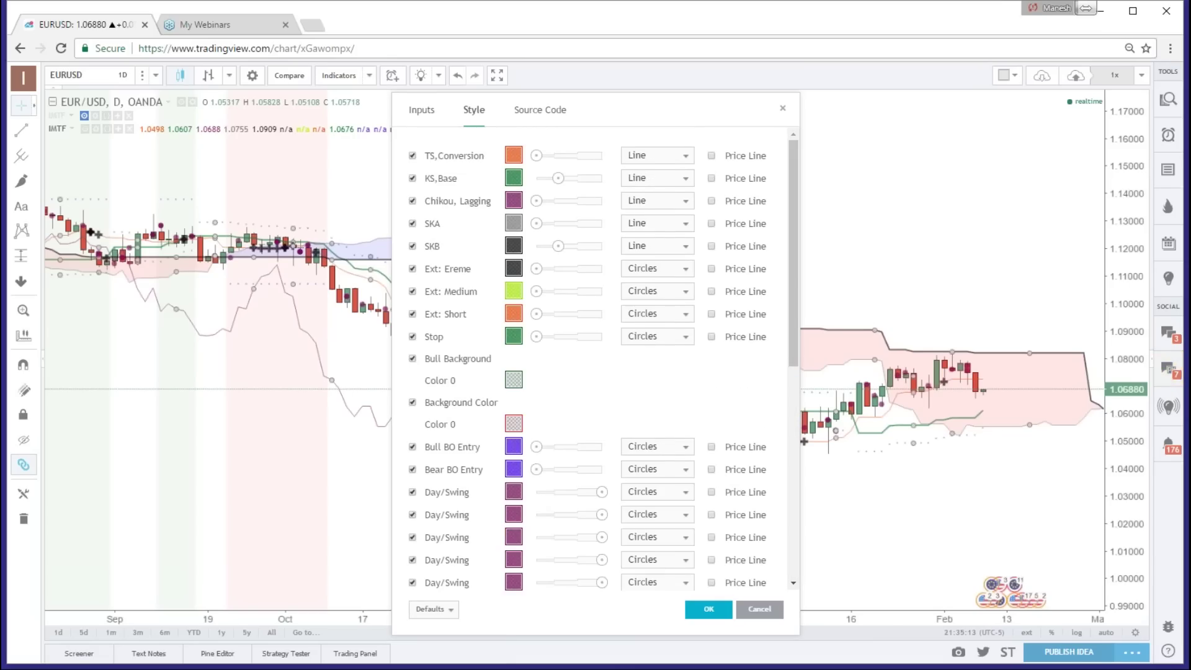
{"action": "left_click", "coordinate": [707, 609]}
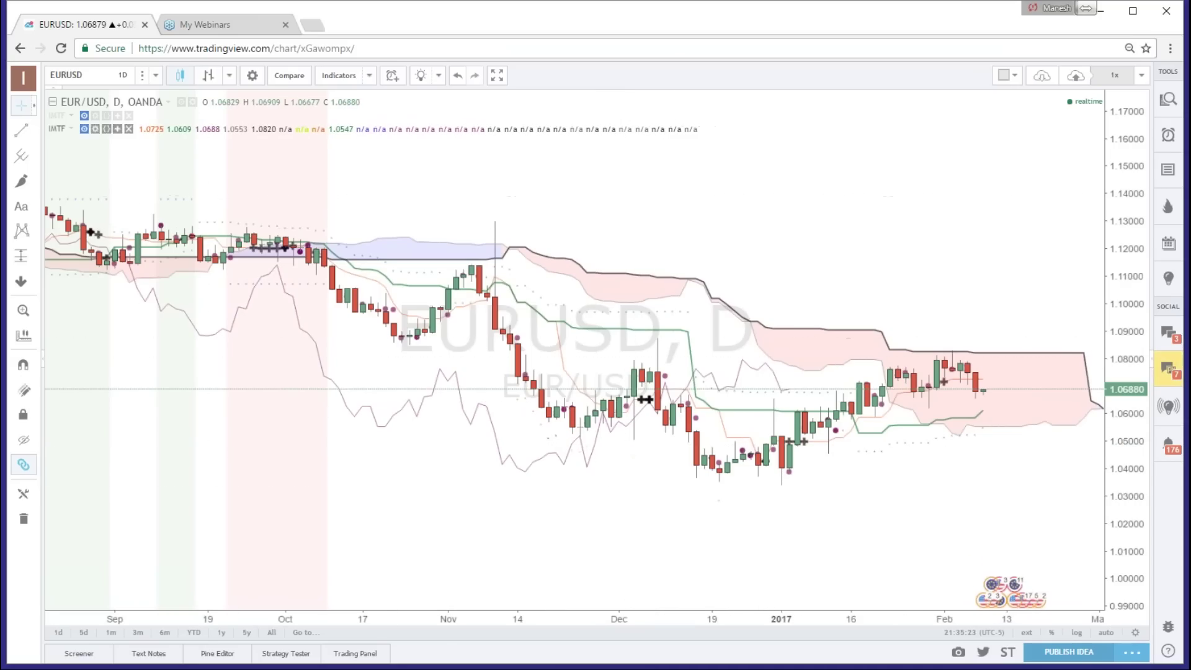
Collapse the chart legend and pan back through 2016 history to August 2015
{"action": "left_click", "coordinate": [54, 105]}
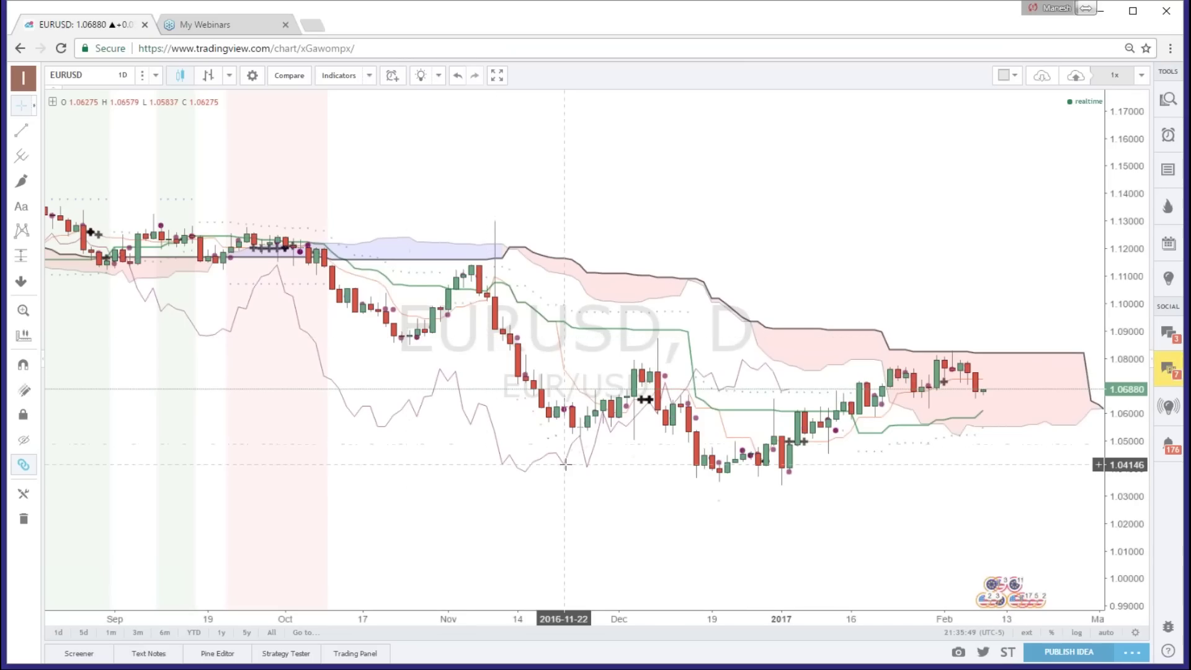
{"action": "left_click_drag", "start_coordinate": [347, 469], "coordinate": [618, 467]}
{"action": "left_click_drag", "start_coordinate": [215, 482], "coordinate": [699, 477]}
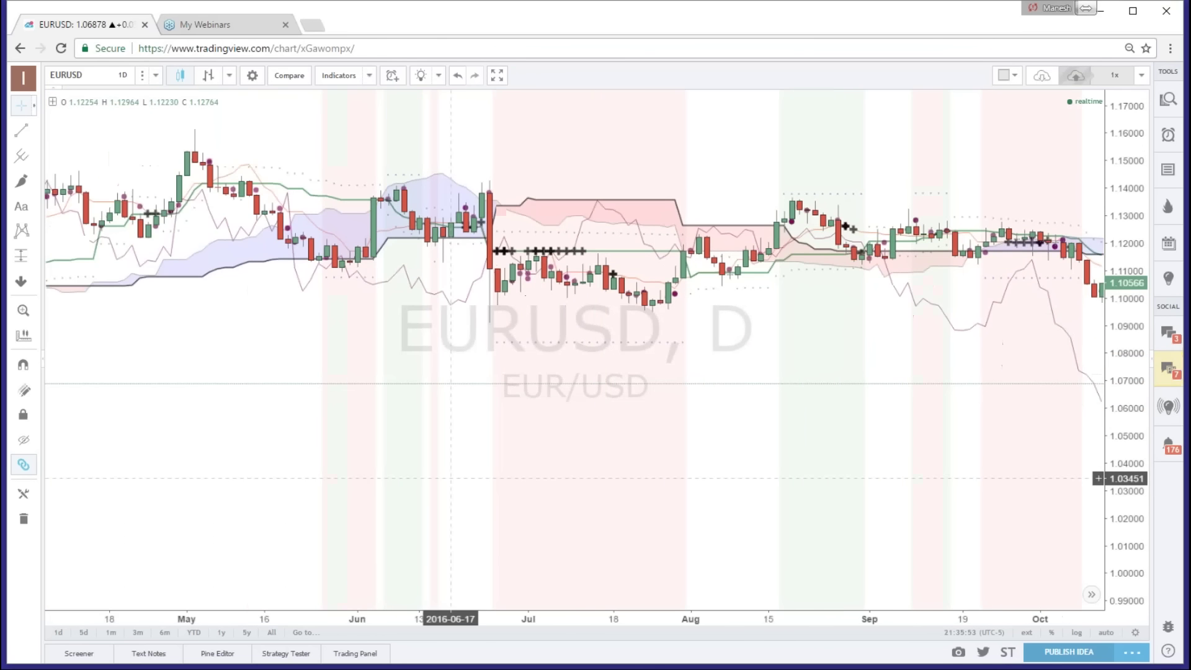
{"action": "left_click_drag", "start_coordinate": [272, 479], "coordinate": [695, 479]}
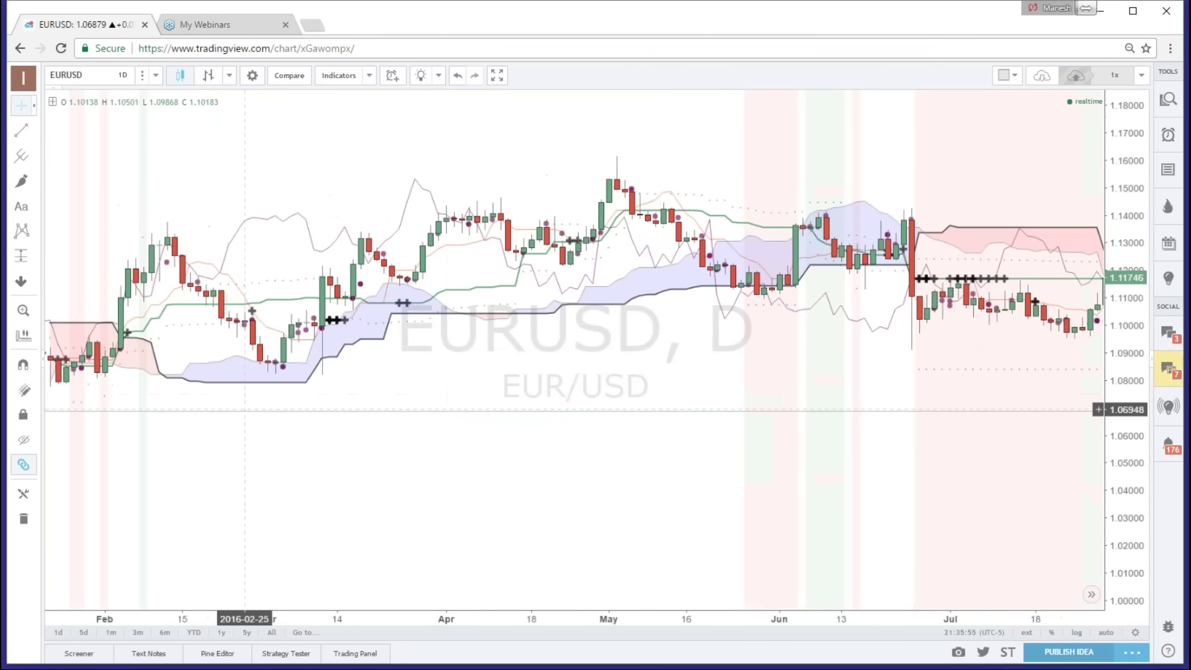
{"action": "left_click_drag", "start_coordinate": [242, 478], "coordinate": [617, 478]}
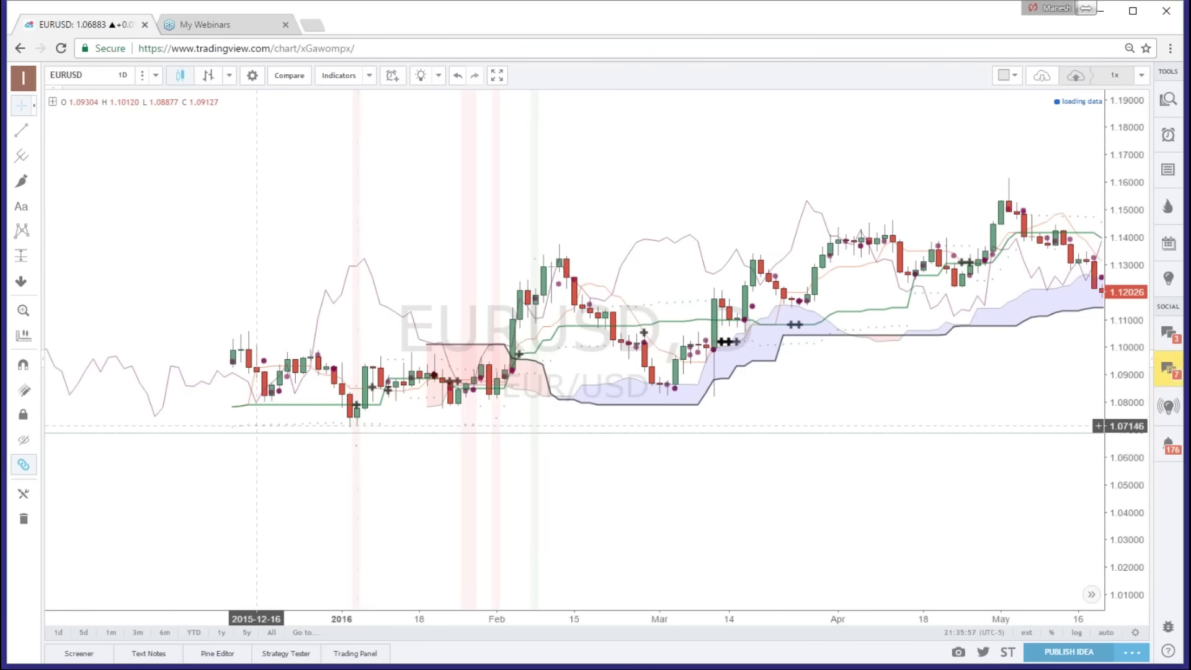
{"action": "left_click_drag", "start_coordinate": [357, 418], "coordinate": [959, 420]}
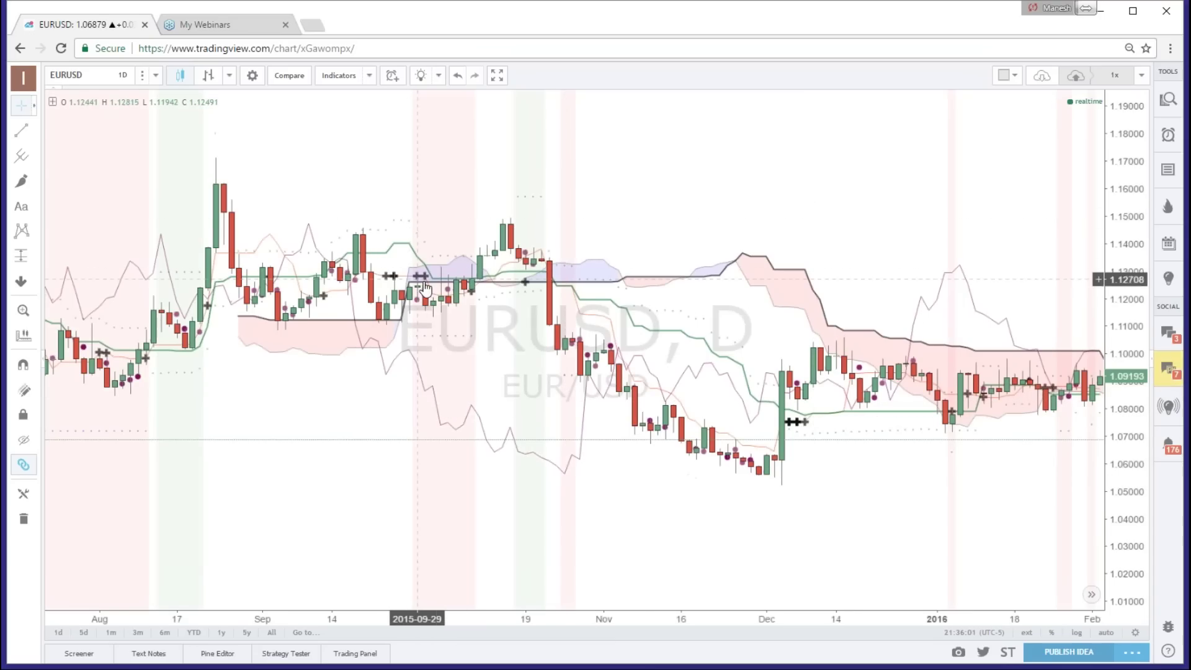
Pan forward through 2016 back to the latest bars in March 2017
{"action": "left_click_drag", "start_coordinate": [746, 327], "coordinate": [236, 287]}
{"action": "left_click_drag", "start_coordinate": [981, 414], "coordinate": [388, 431]}
{"action": "left_click_drag", "start_coordinate": [838, 430], "coordinate": [276, 396]}
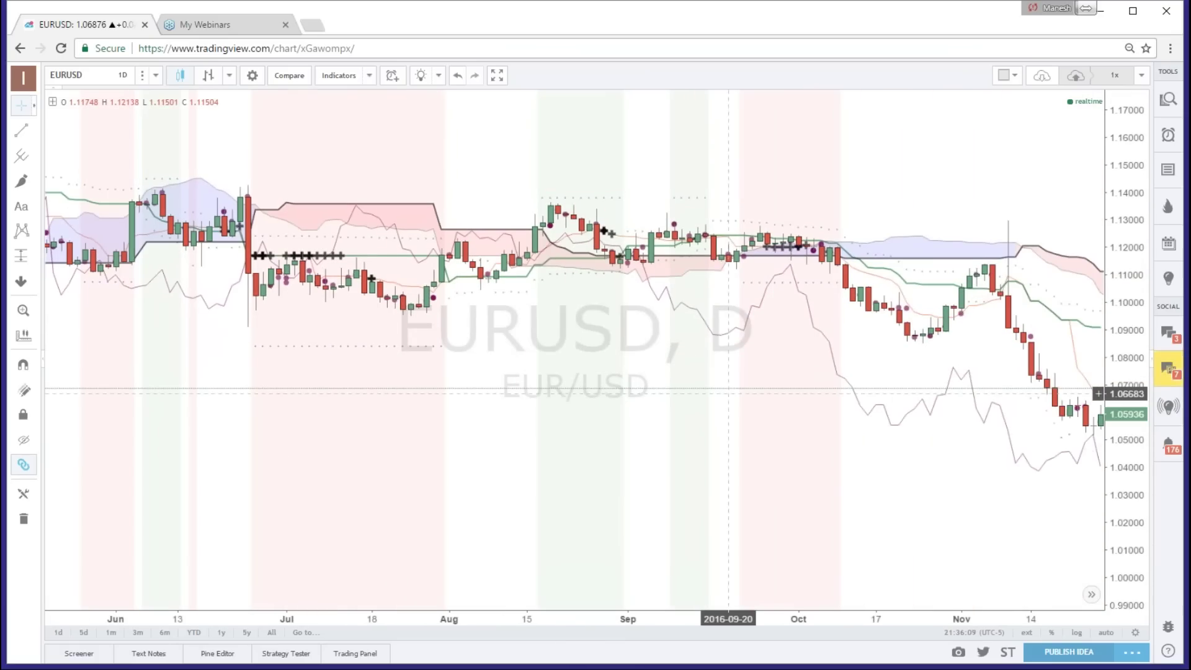
{"action": "left_click_drag", "start_coordinate": [729, 390], "coordinate": [348, 372]}
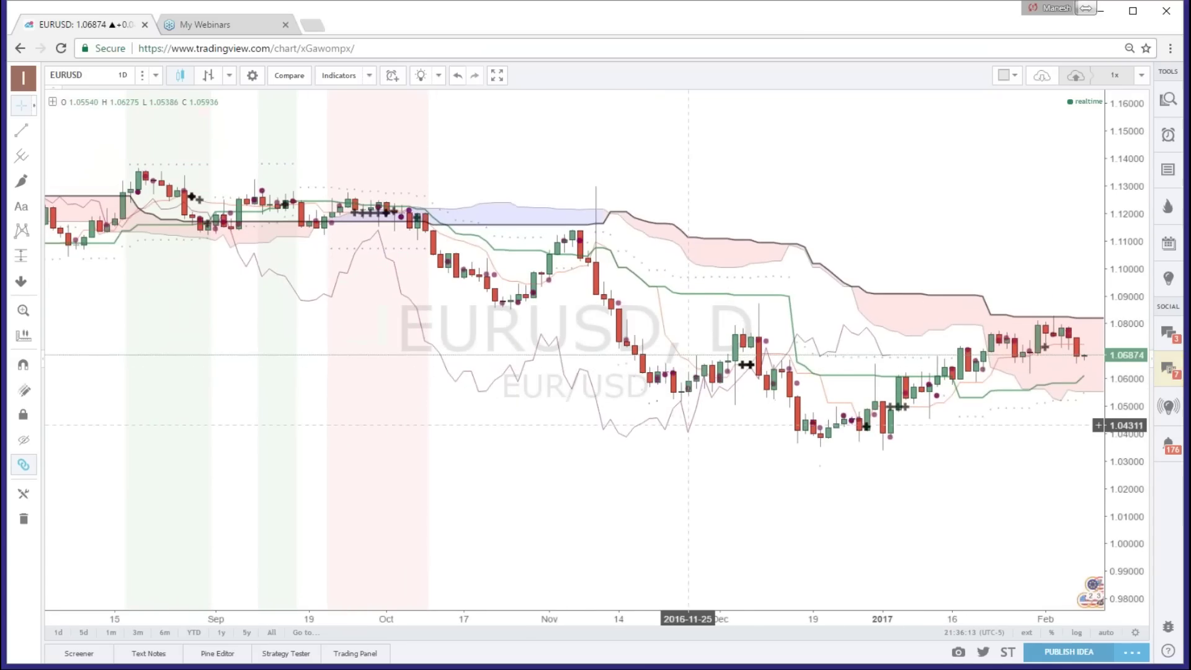
{"action": "left_click_drag", "start_coordinate": [723, 431], "coordinate": [571, 415]}
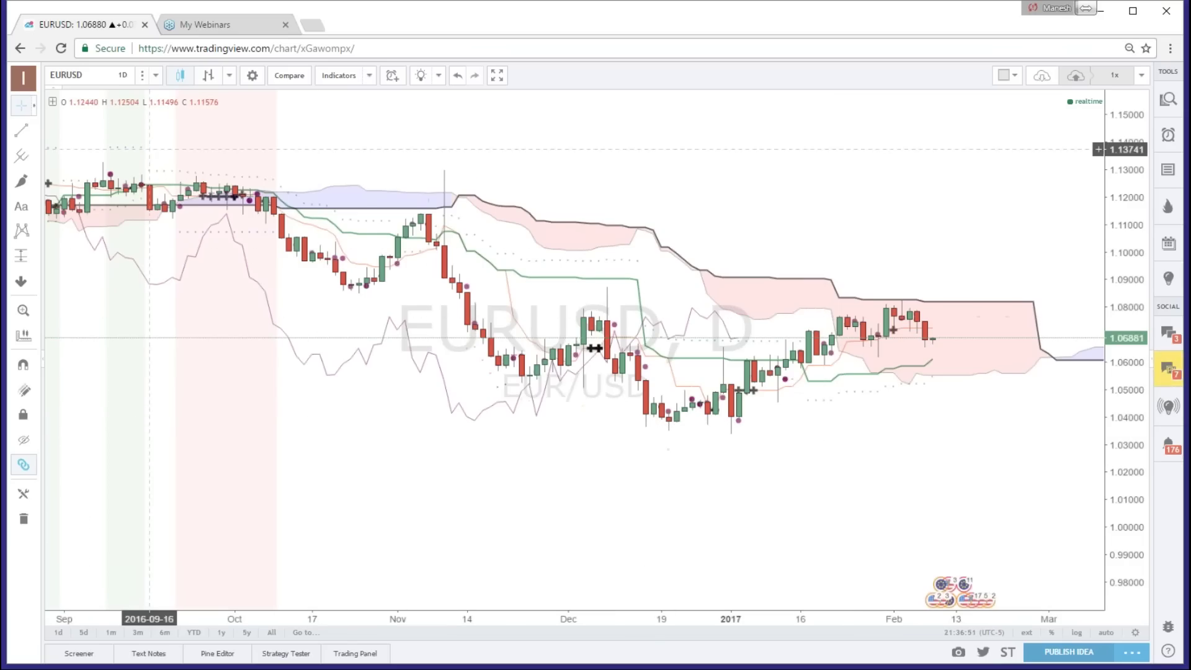
Expand the collapsed chart legend so the IMTF indicator's value readings show again
{"action": "left_click", "coordinate": [53, 103]}
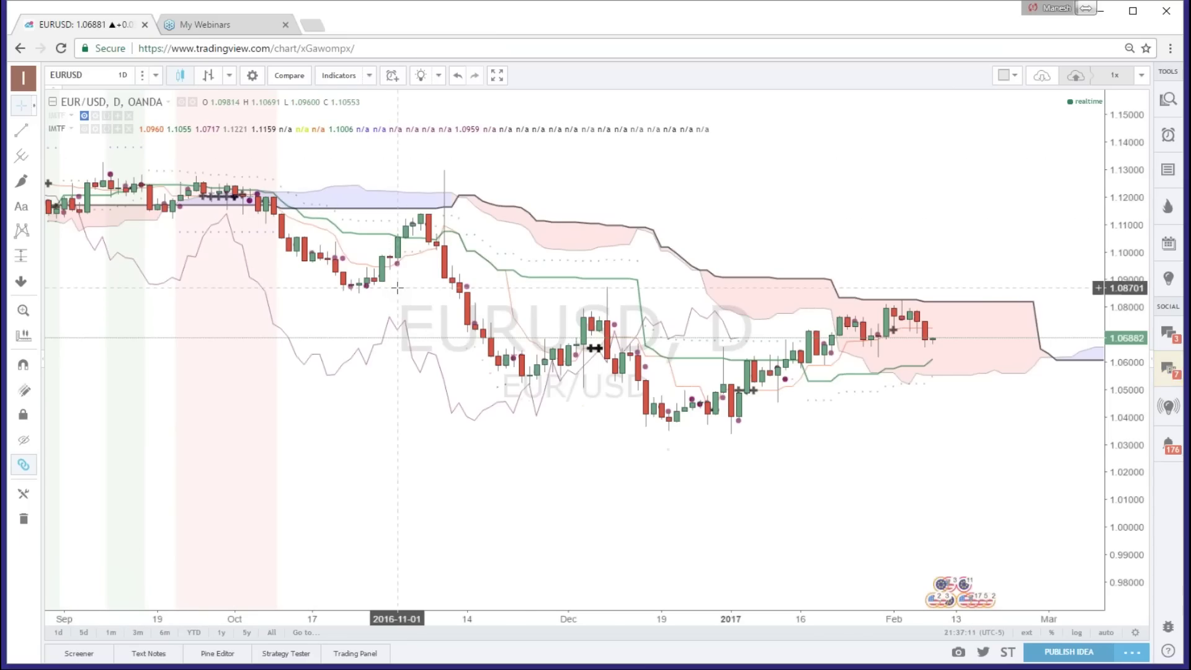
Pan to the Aug–Nov 2016 candles and stretch the price axis vertically to enlarge them
{"action": "left_click_drag", "start_coordinate": [378, 435], "coordinate": [598, 500]}
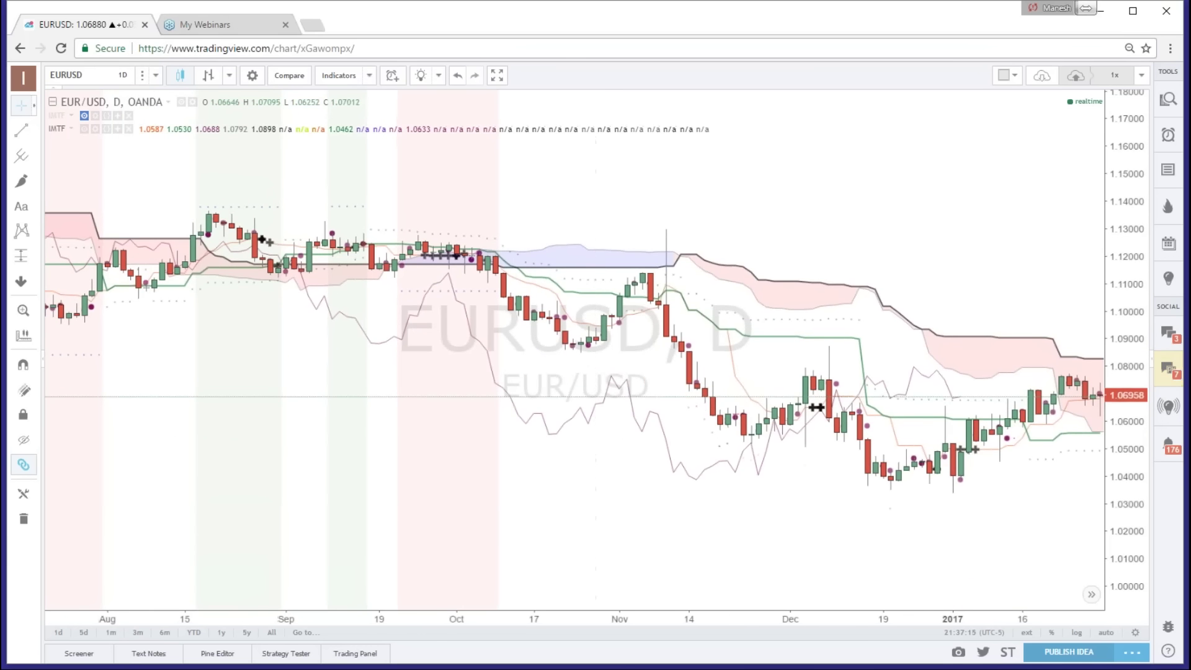
{"action": "left_click_drag", "start_coordinate": [1143, 481], "coordinate": [1130, 248]}
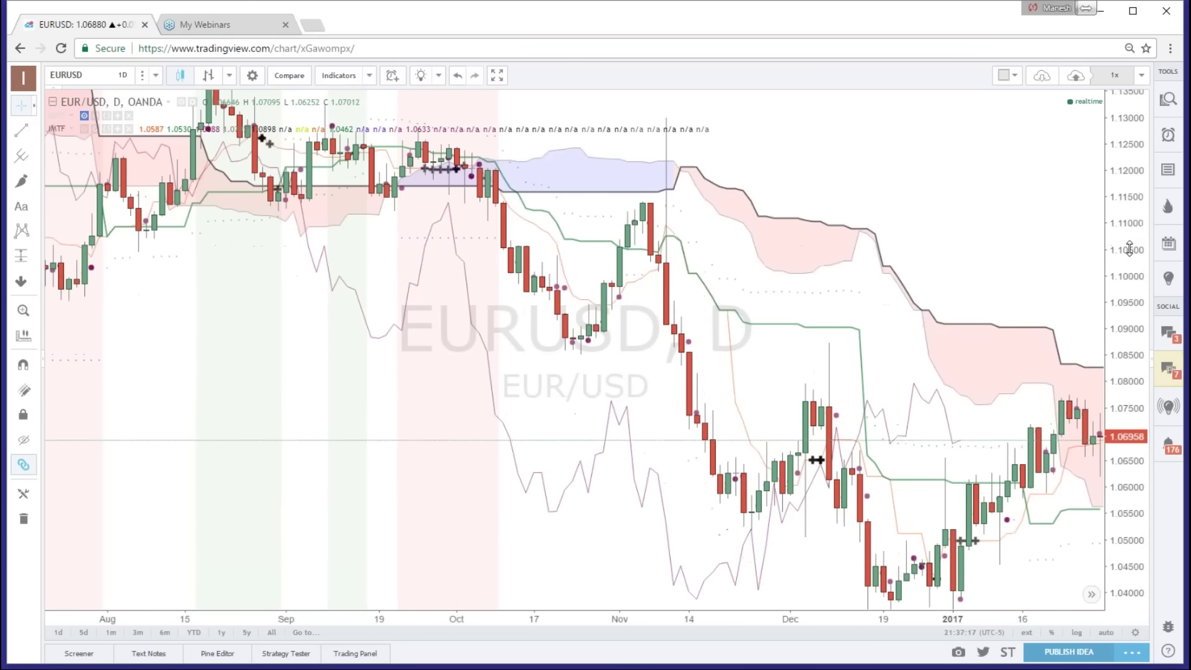
{"action": "left_click_drag", "start_coordinate": [443, 369], "coordinate": [464, 460]}
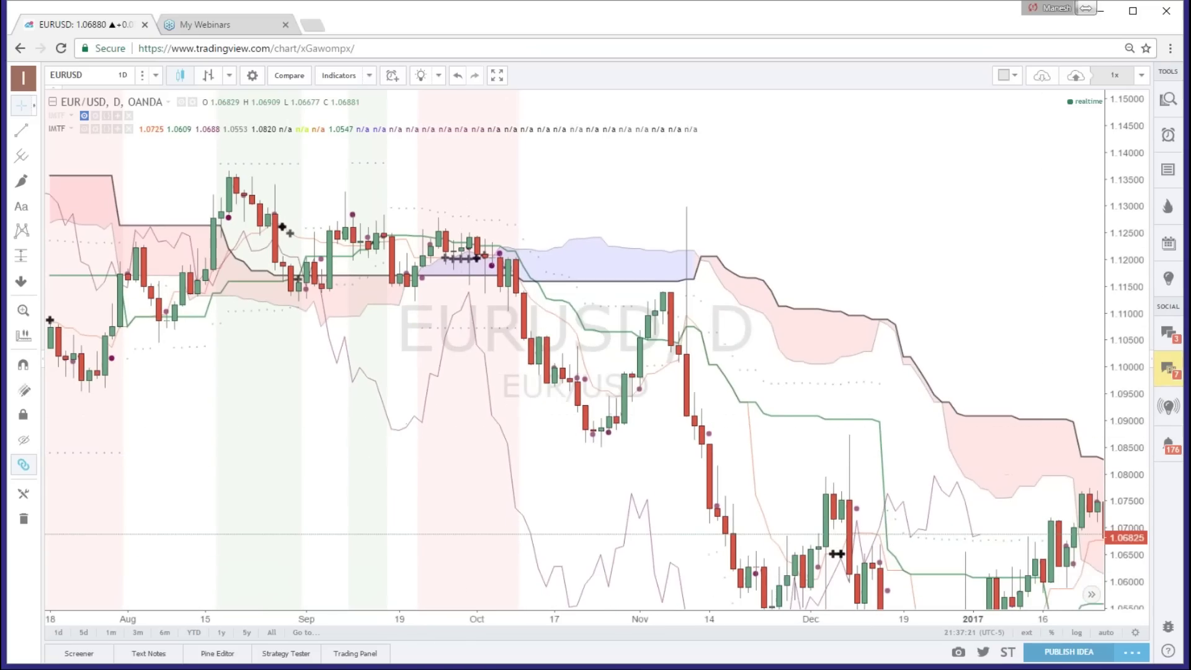
{"action": "left_click_drag", "start_coordinate": [1126, 413], "coordinate": [1127, 351]}
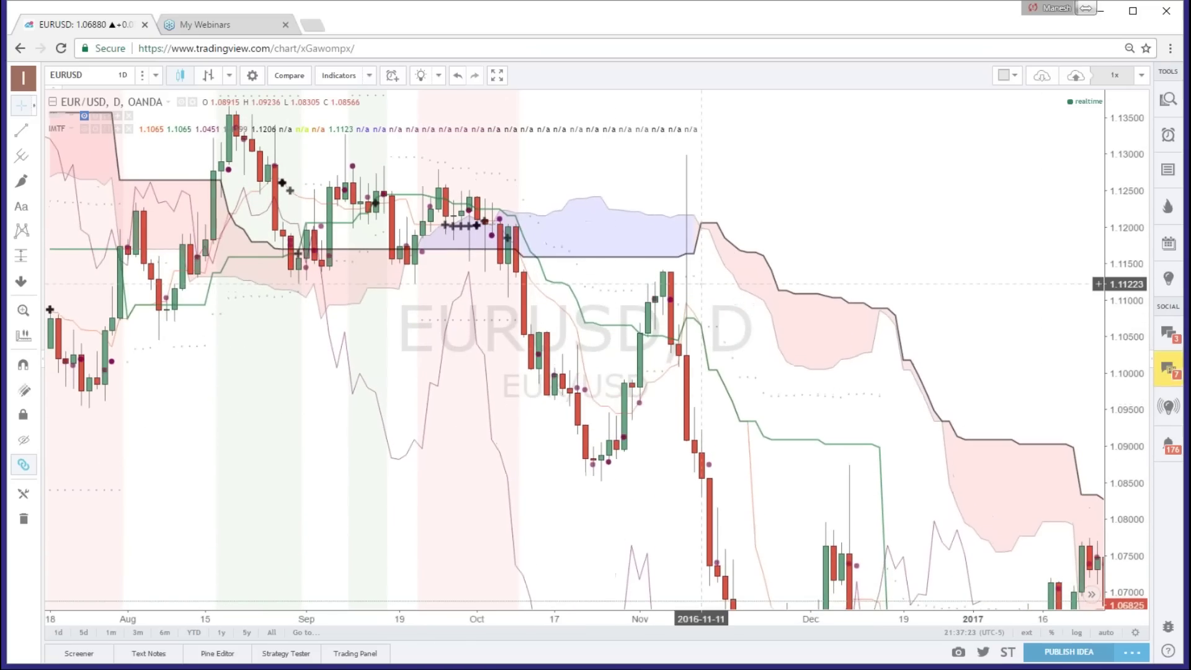
{"action": "left_click_drag", "start_coordinate": [594, 349], "coordinate": [624, 388]}
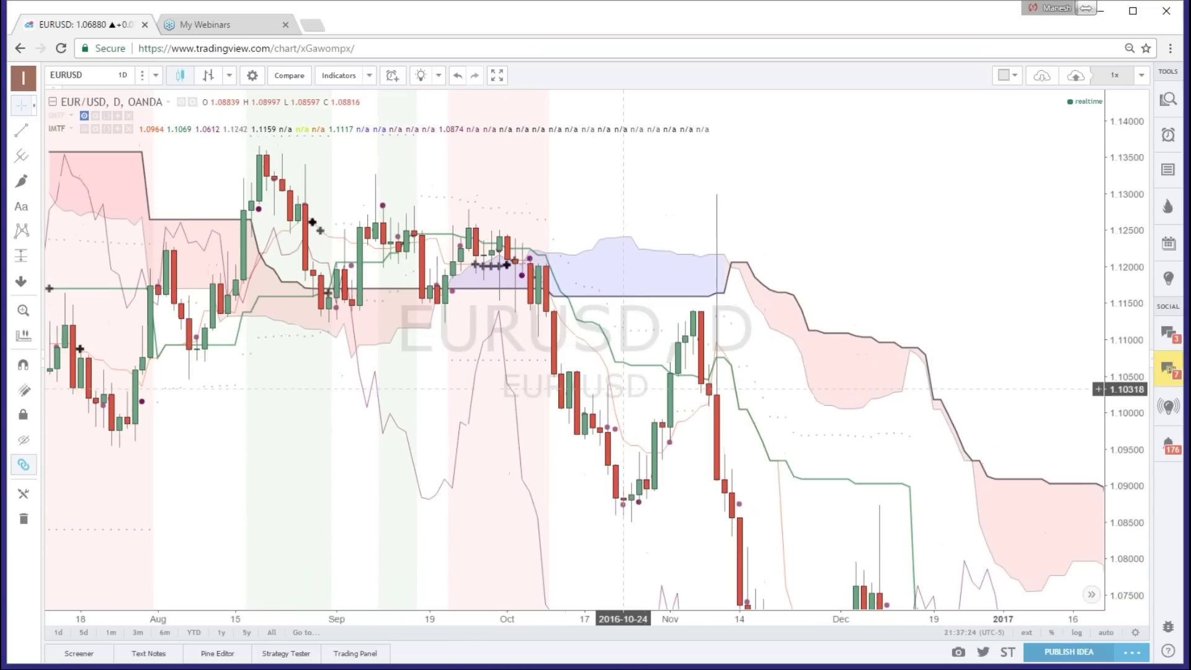
Hide the IMTF Ichimoku overlay with its legend eye icon, then zoom in on the chart
{"action": "left_click", "coordinate": [85, 129]}
{"action": "left_click", "coordinate": [86, 116]}
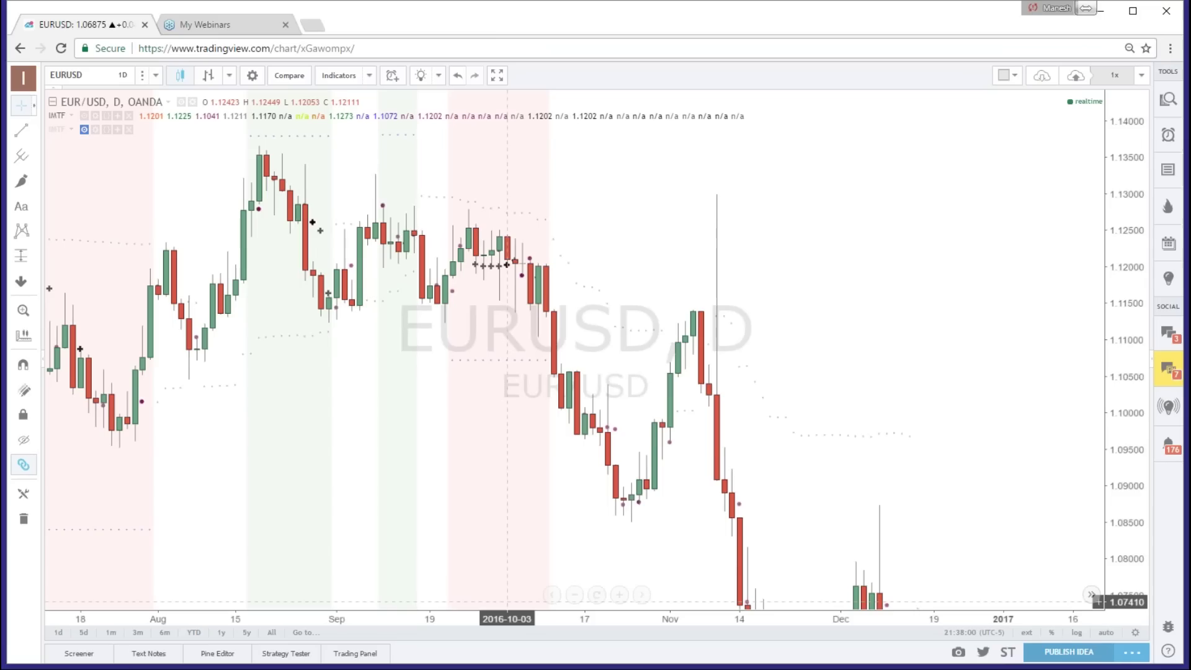
{"action": "scroll", "coordinate": [560, 259], "scroll_direction": "up", "scroll_amount": 3}
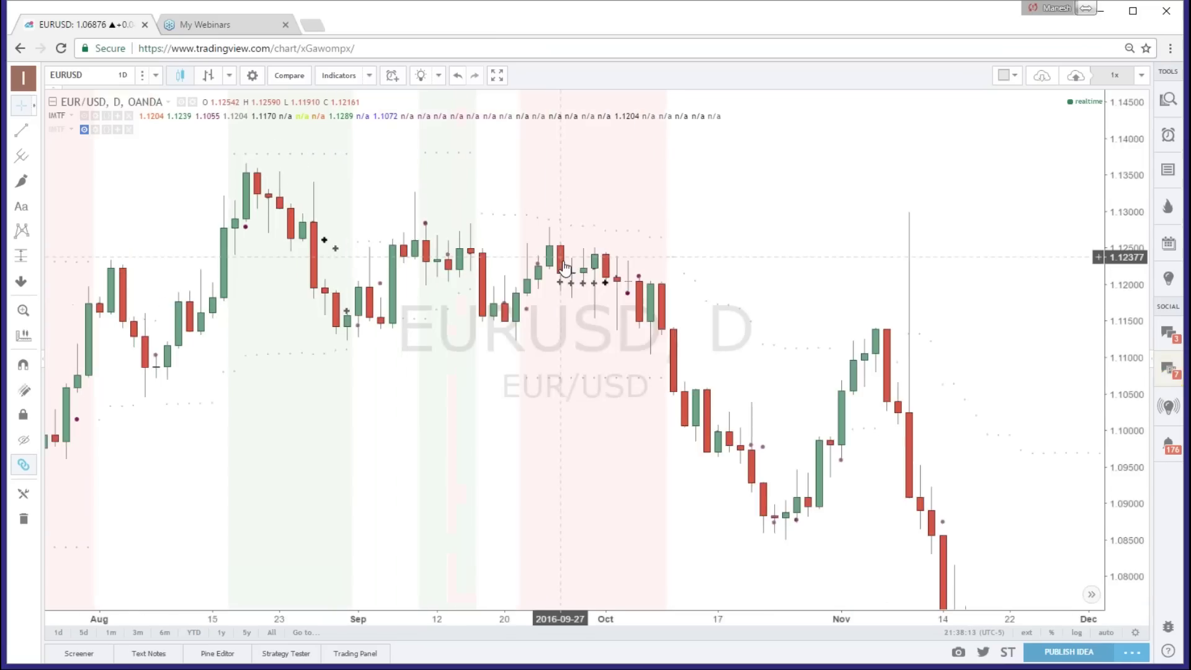
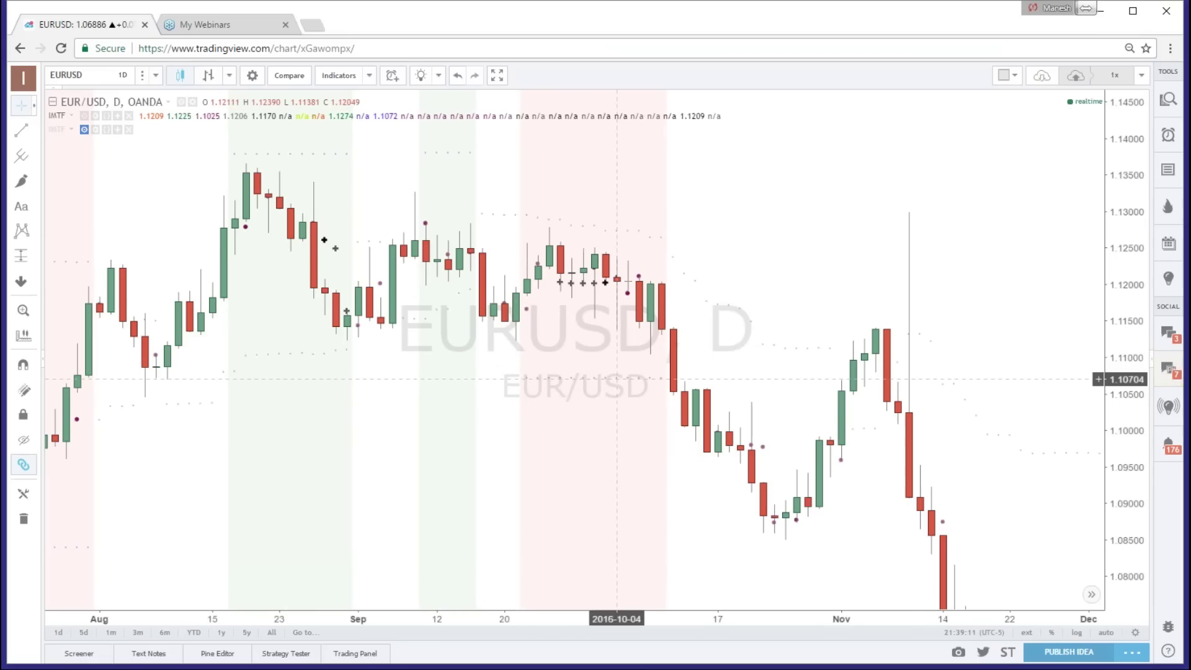
Raise the IMTF Bull/Bear BO Entry and Stop dot opacity in Style settings and apply
{"action": "left_click", "coordinate": [95, 116]}
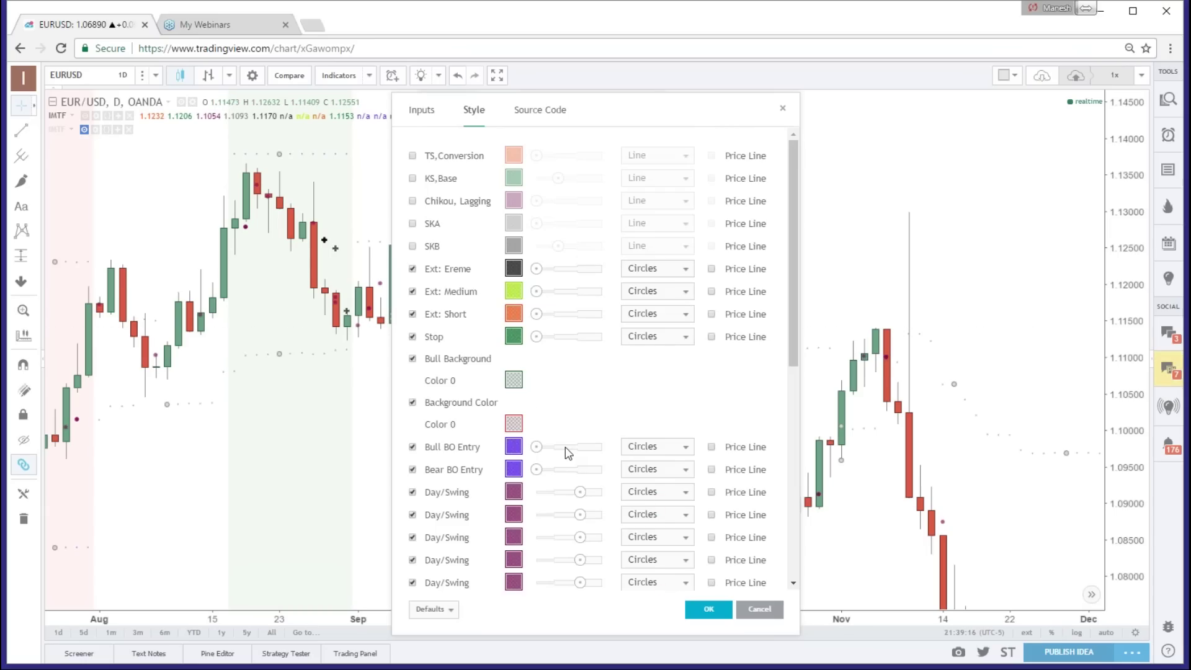
{"action": "left_click_drag", "start_coordinate": [565, 447], "coordinate": [580, 447]}
{"action": "left_click", "coordinate": [580, 469]}
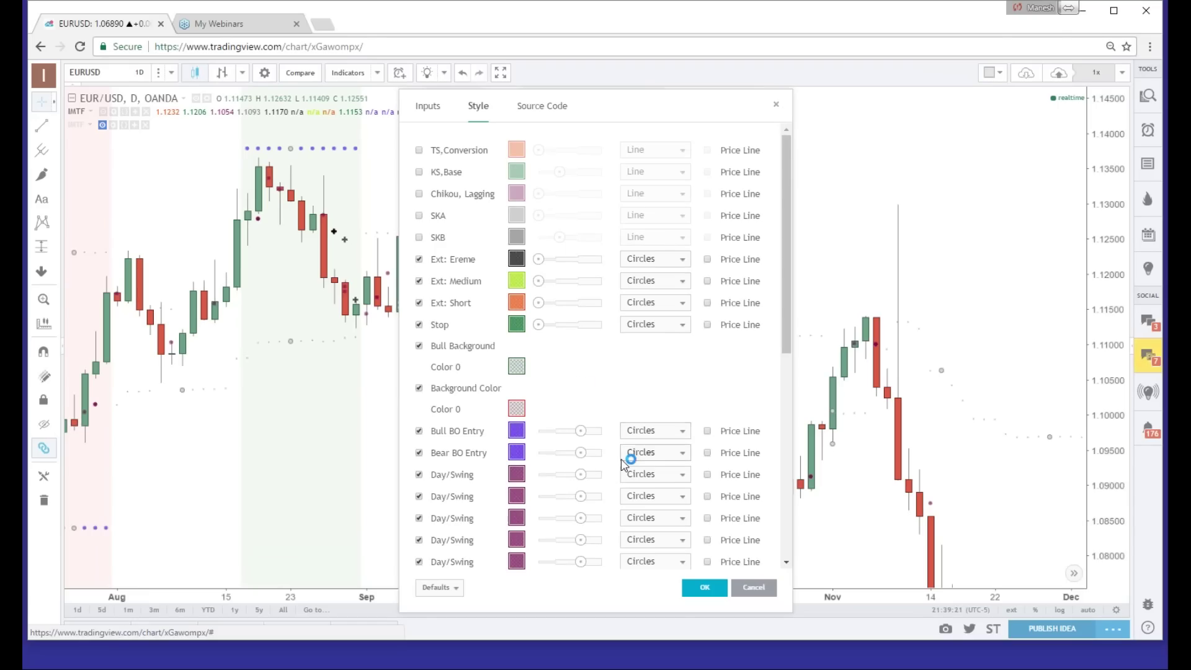
{"action": "left_click", "coordinate": [581, 324]}
{"action": "left_click", "coordinate": [705, 589]}
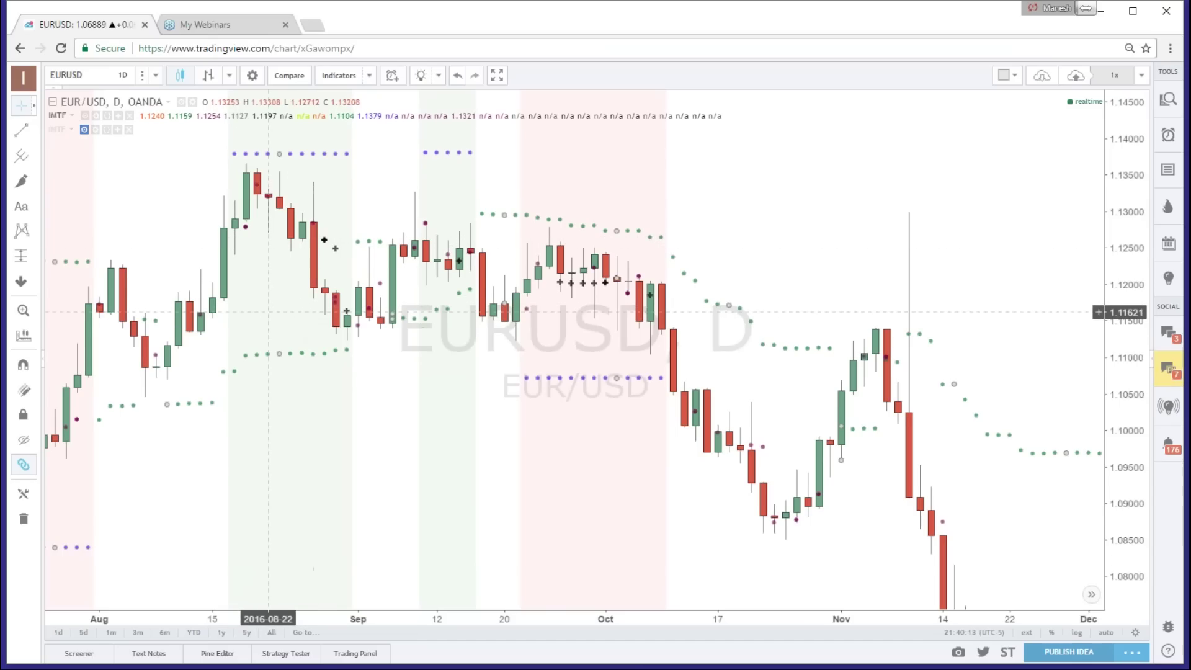
Pan the EURUSD daily chart back to show June through early October 2016
{"action": "left_click_drag", "start_coordinate": [268, 312], "coordinate": [318, 314]}
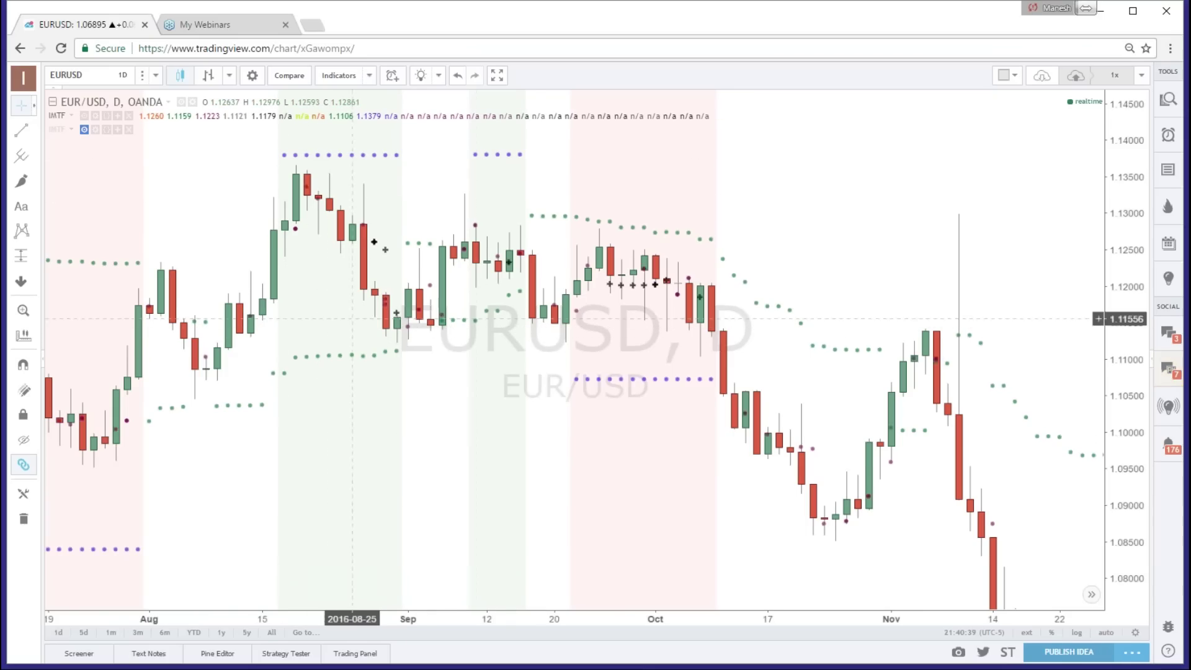
{"action": "left_click_drag", "start_coordinate": [331, 355], "coordinate": [685, 352]}
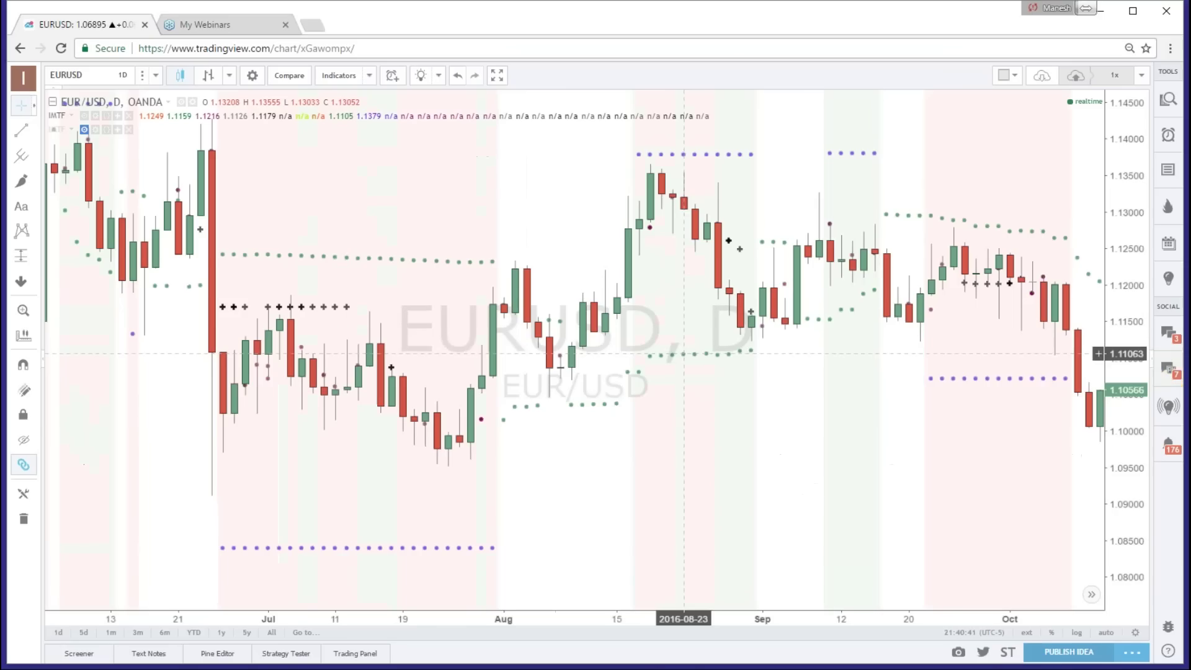
{"action": "left_click_drag", "start_coordinate": [274, 427], "coordinate": [316, 428]}
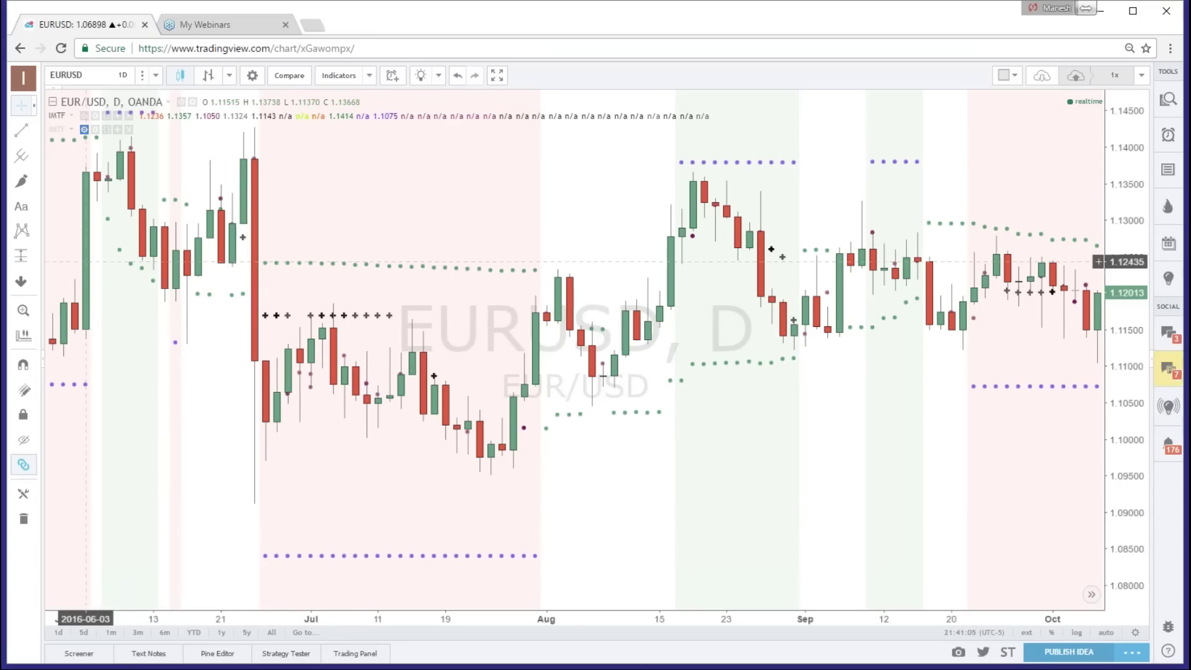
{"action": "left_click", "coordinate": [35, 258]}
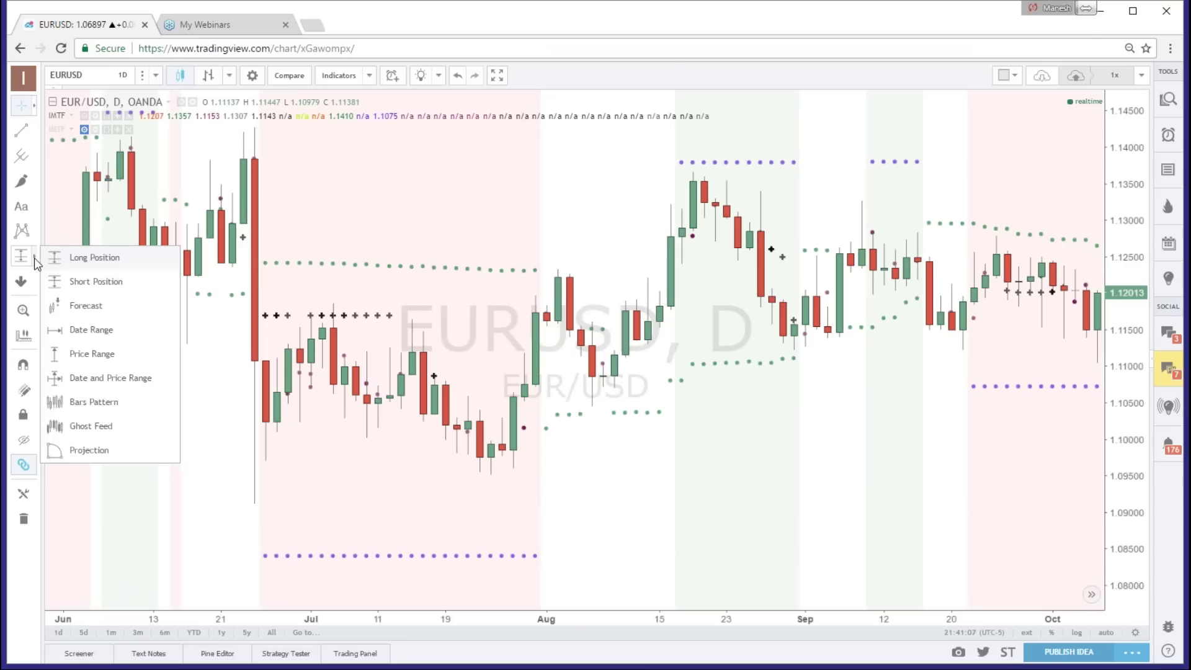
{"action": "left_click", "coordinate": [93, 257]}
{"action": "left_click", "coordinate": [490, 316]}
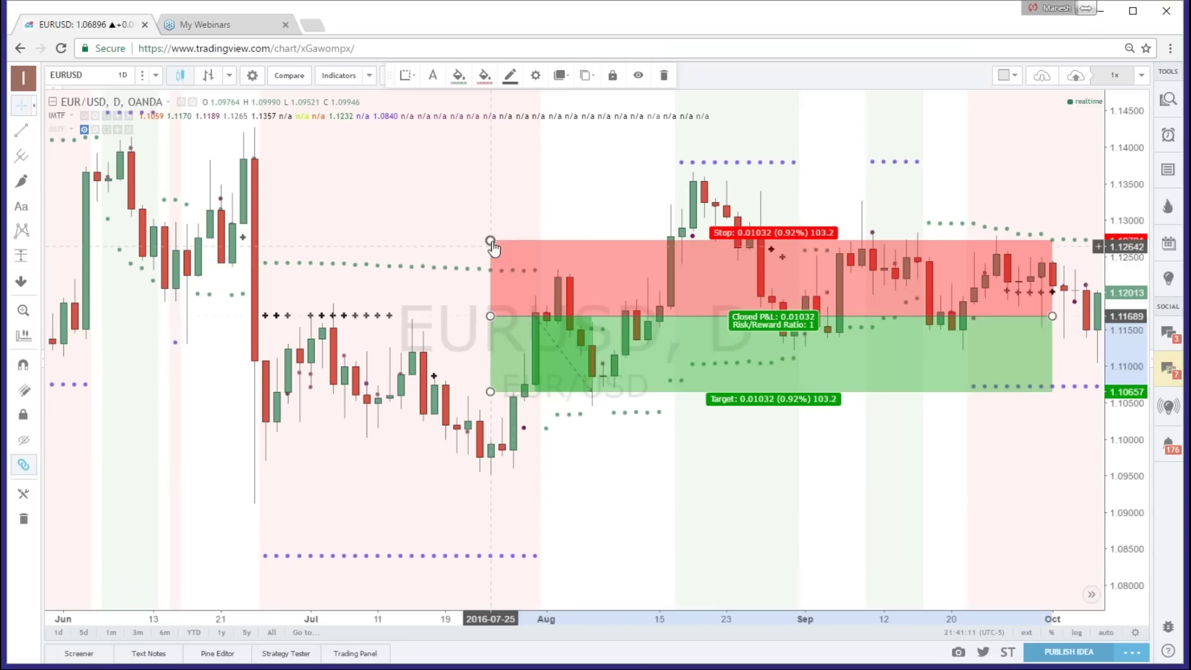
{"action": "left_click_drag", "start_coordinate": [490, 240], "coordinate": [491, 265]}
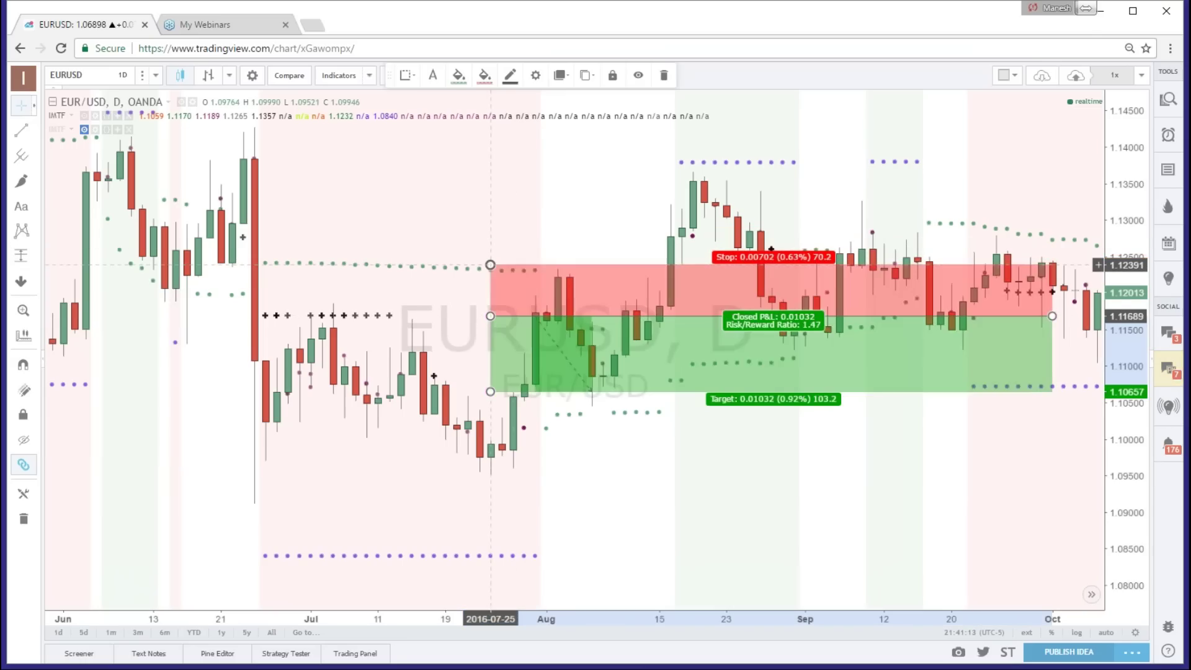
{"action": "left_click_drag", "start_coordinate": [490, 391], "coordinate": [491, 502]}
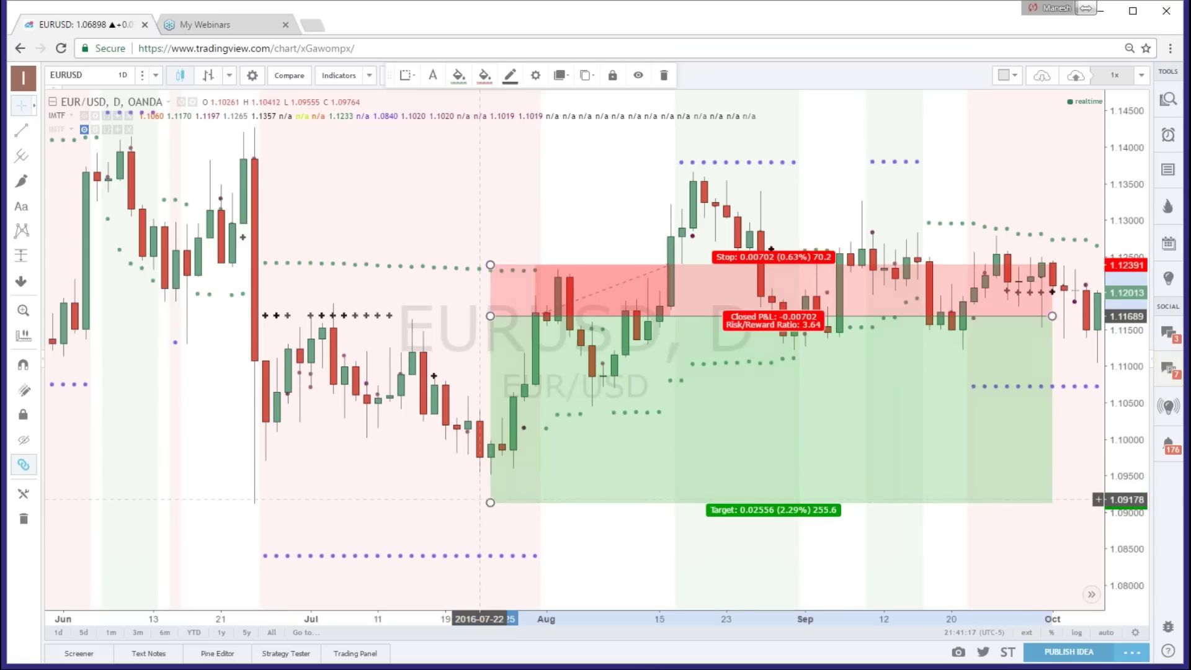
{"action": "left_click_drag", "start_coordinate": [1053, 316], "coordinate": [917, 316]}
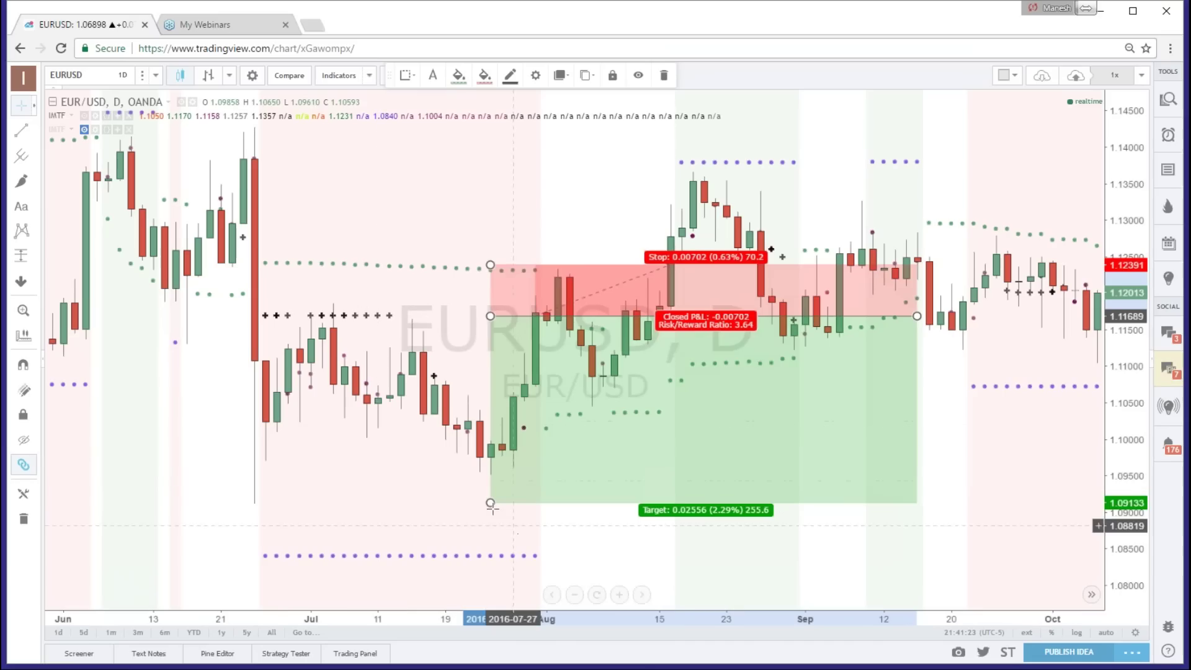
{"action": "left_click_drag", "start_coordinate": [490, 502], "coordinate": [491, 425]}
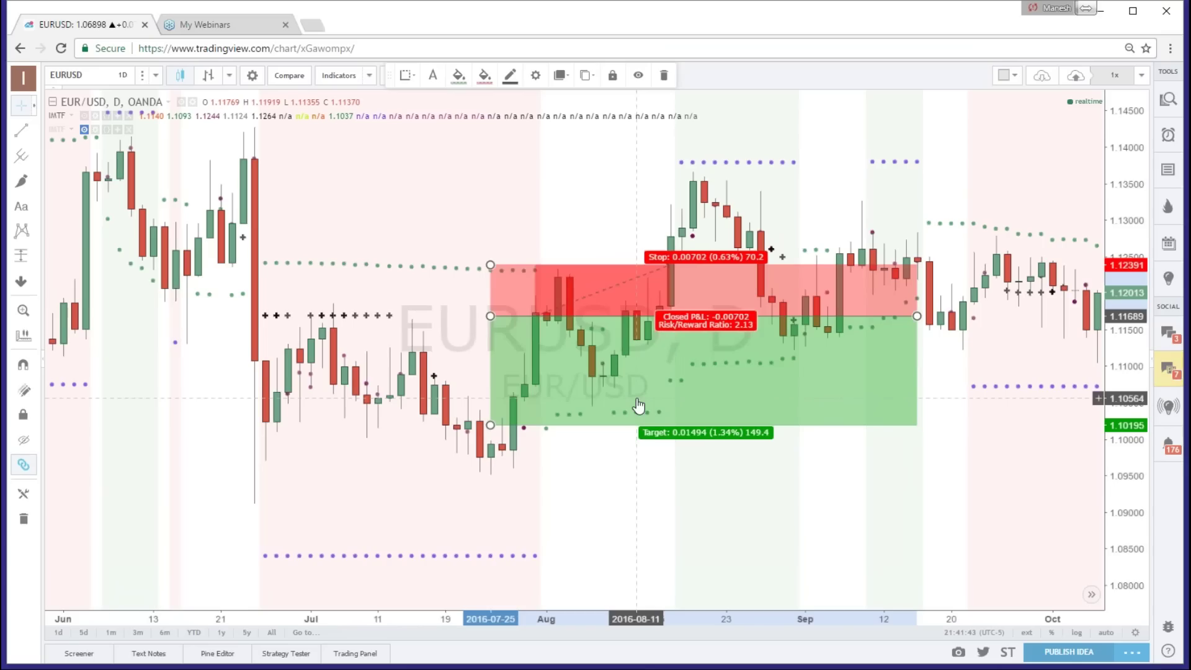
{"action": "key", "text": "Delete"}
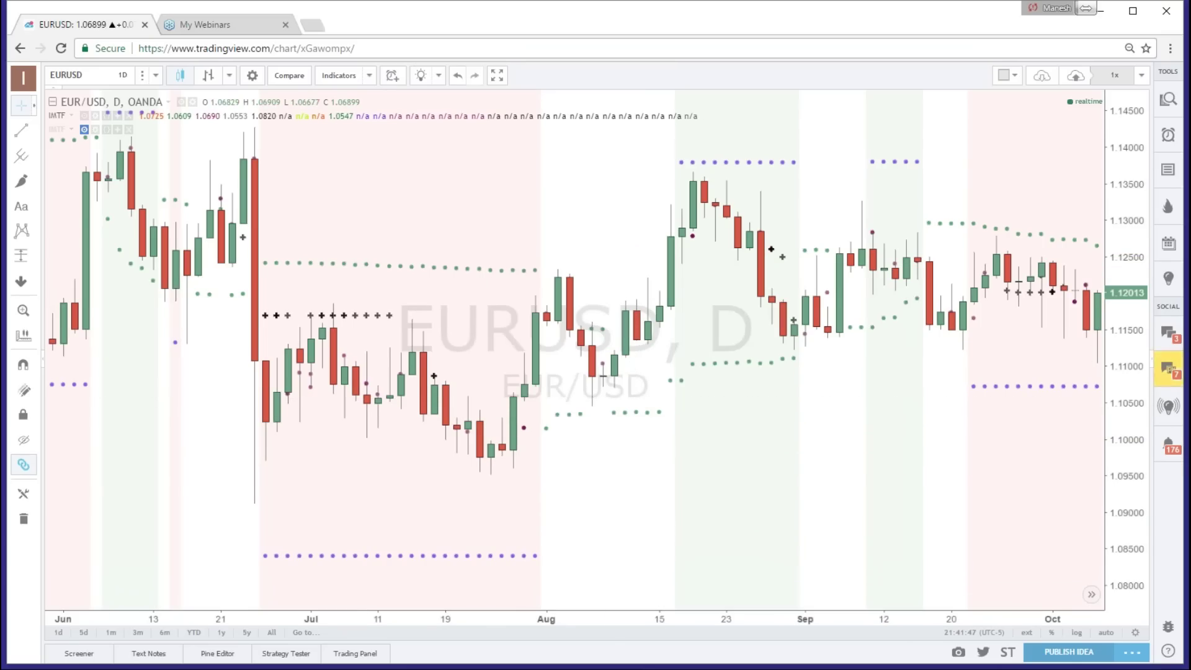
{"action": "scroll", "coordinate": [378, 372], "scroll_direction": "down", "scroll_amount": 6}
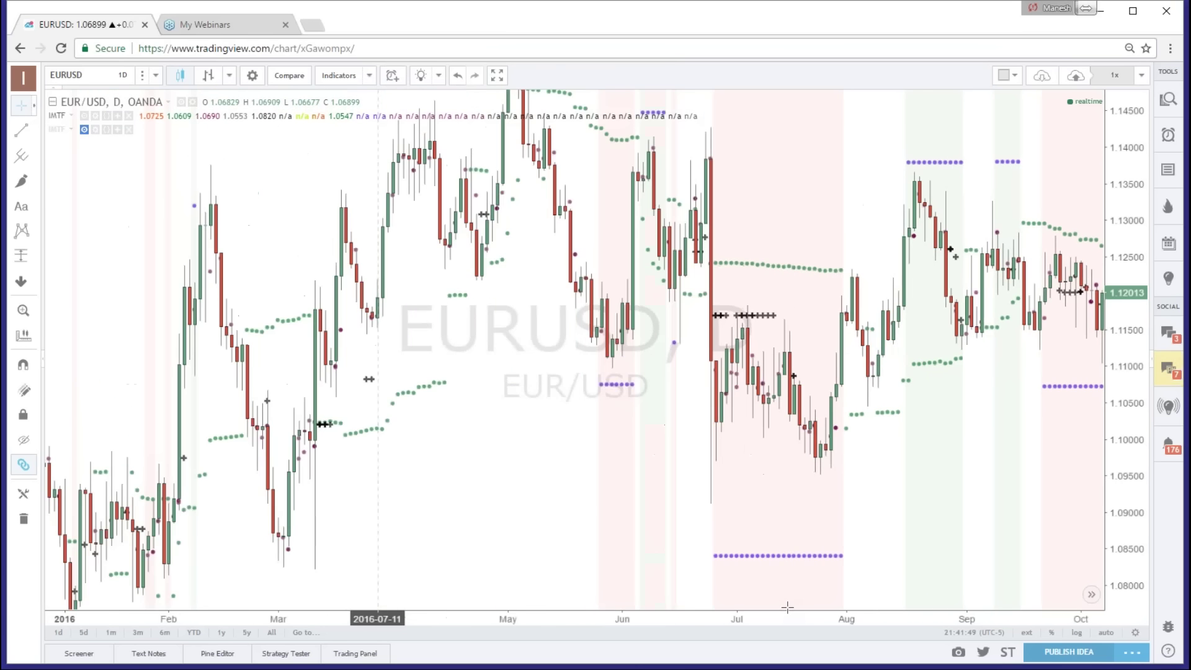
{"action": "scroll", "coordinate": [787, 607], "scroll_direction": "up", "scroll_amount": 5}
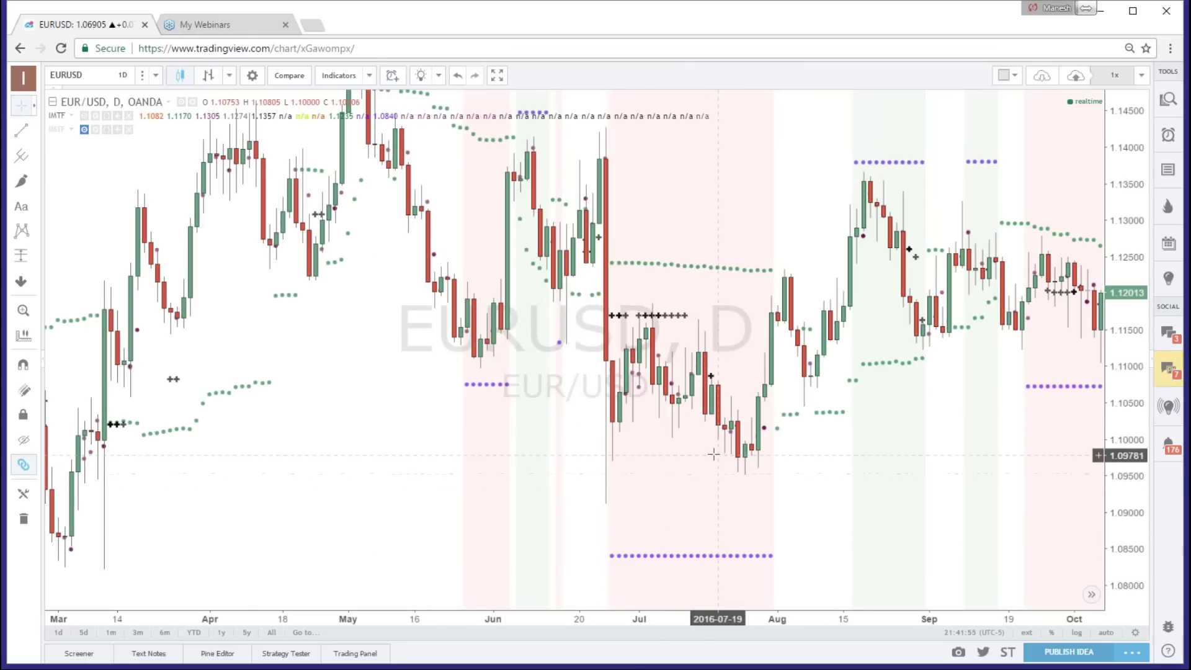
{"action": "left_click_drag", "start_coordinate": [183, 431], "coordinate": [349, 498]}
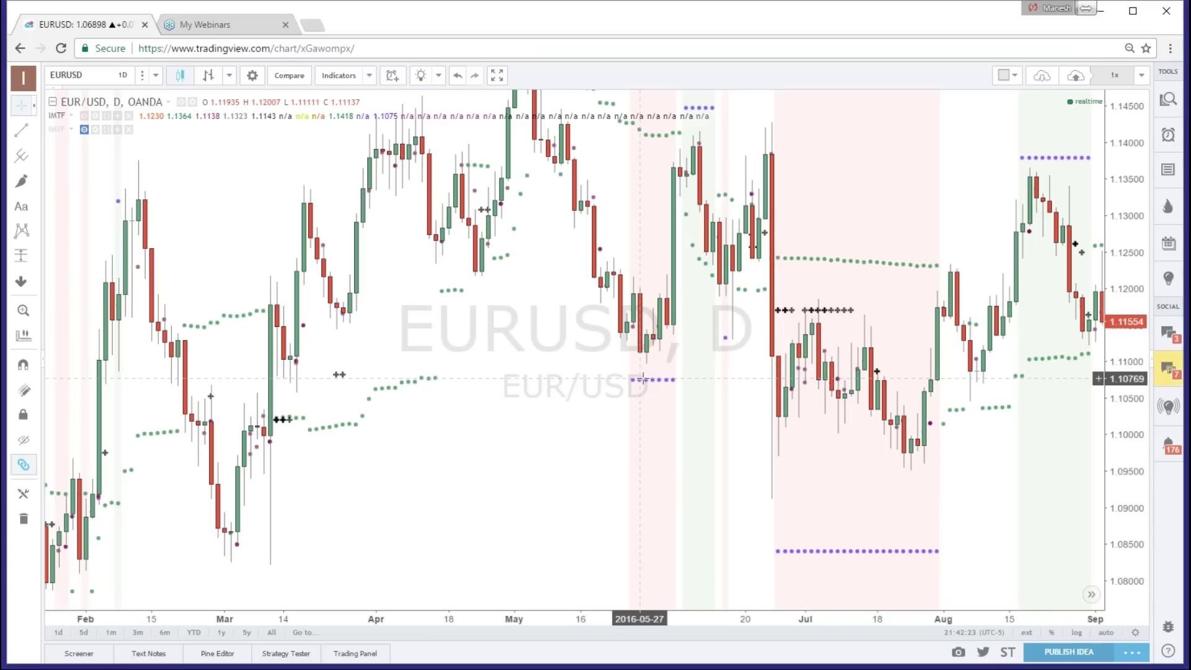
{"action": "left_click_drag", "start_coordinate": [710, 452], "coordinate": [471, 522]}
{"action": "scroll", "coordinate": [527, 596], "scroll_direction": "up", "scroll_amount": 3}
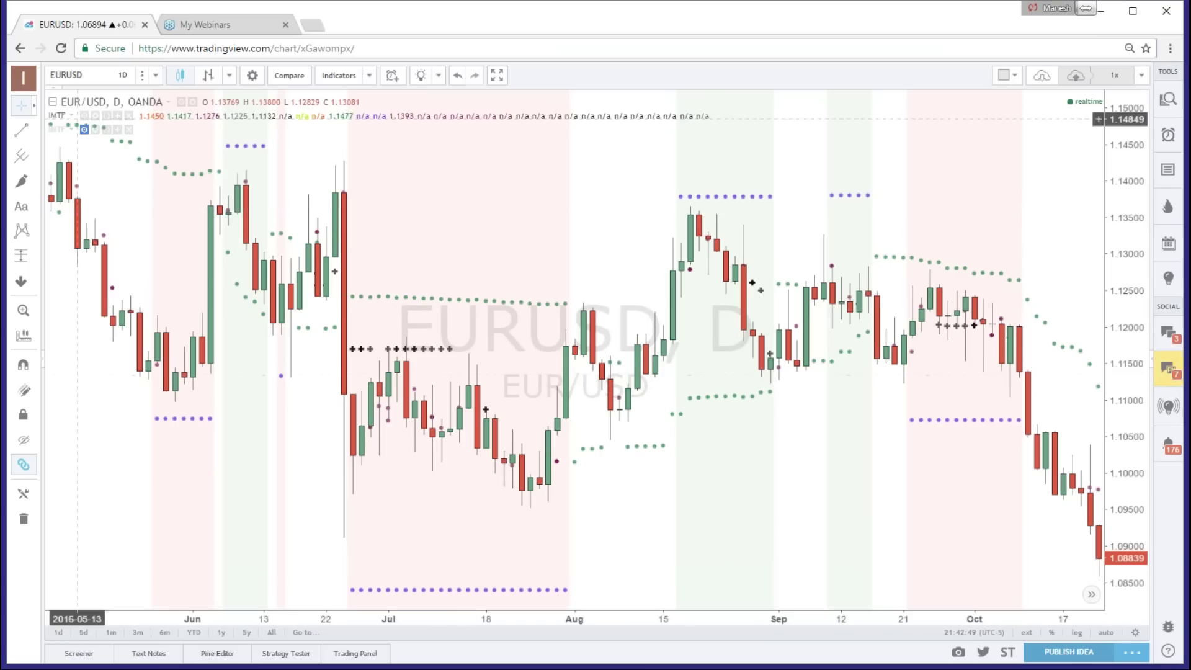
Hide the first IMTF indicator, show the second with its cloud, and browse March–August 2016
{"action": "left_click", "coordinate": [84, 116]}
{"action": "left_click", "coordinate": [85, 129]}
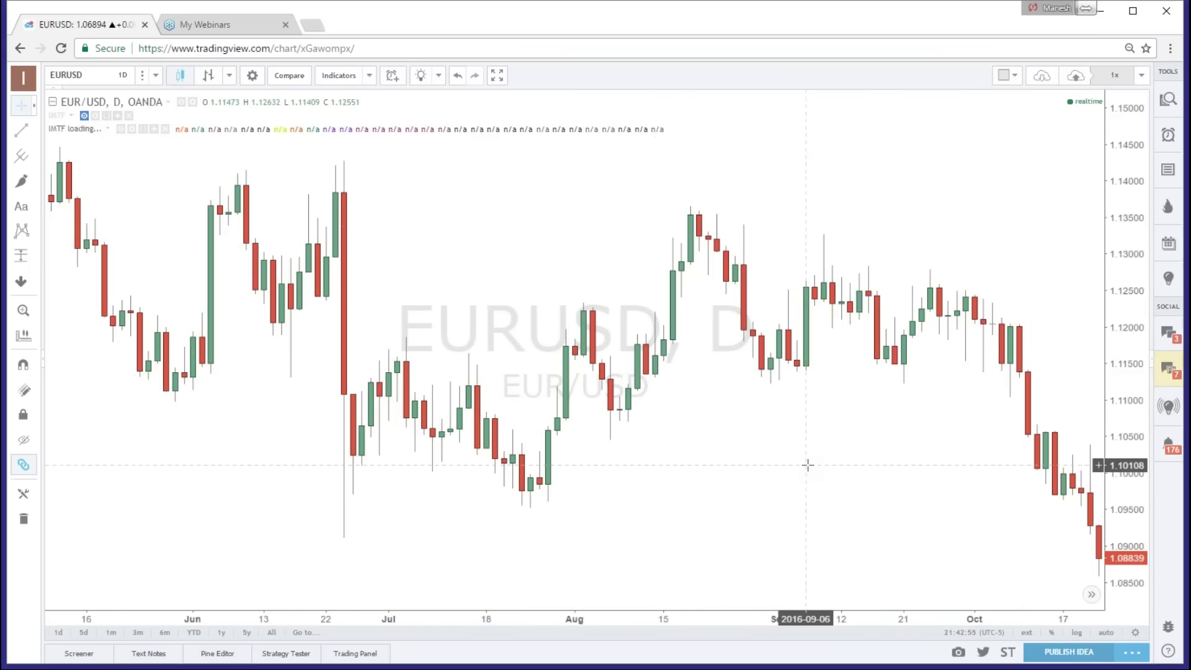
{"action": "left_click_drag", "start_coordinate": [805, 465], "coordinate": [513, 402]}
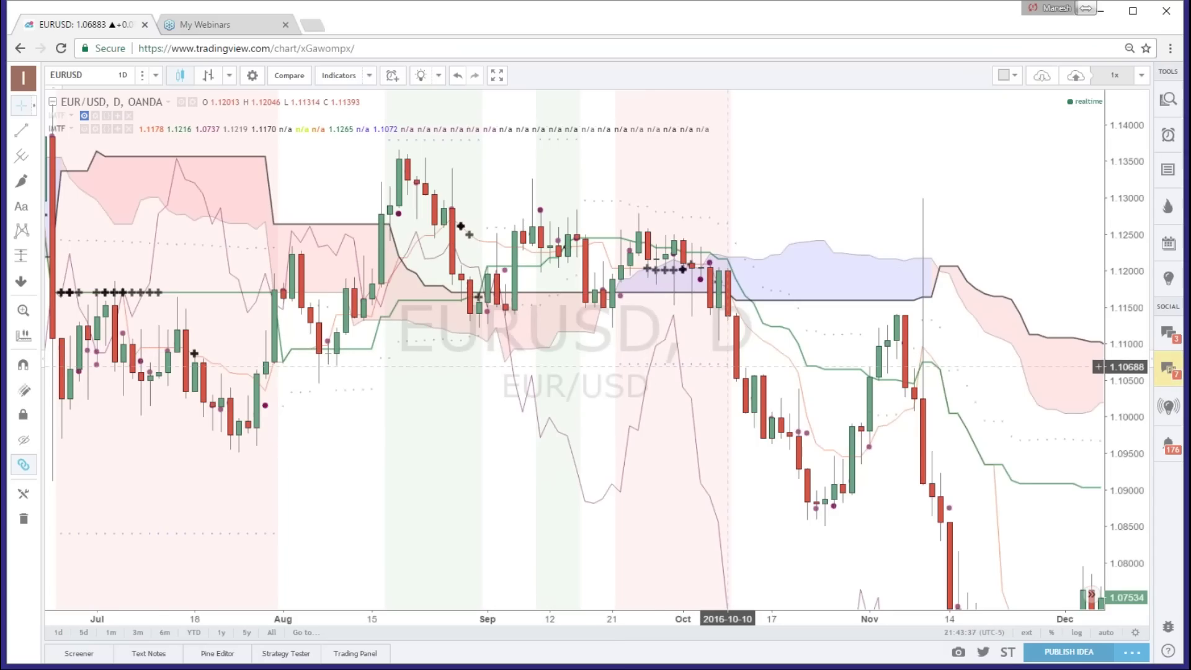
{"action": "scroll", "coordinate": [728, 367], "scroll_direction": "left", "scroll_amount": 5}
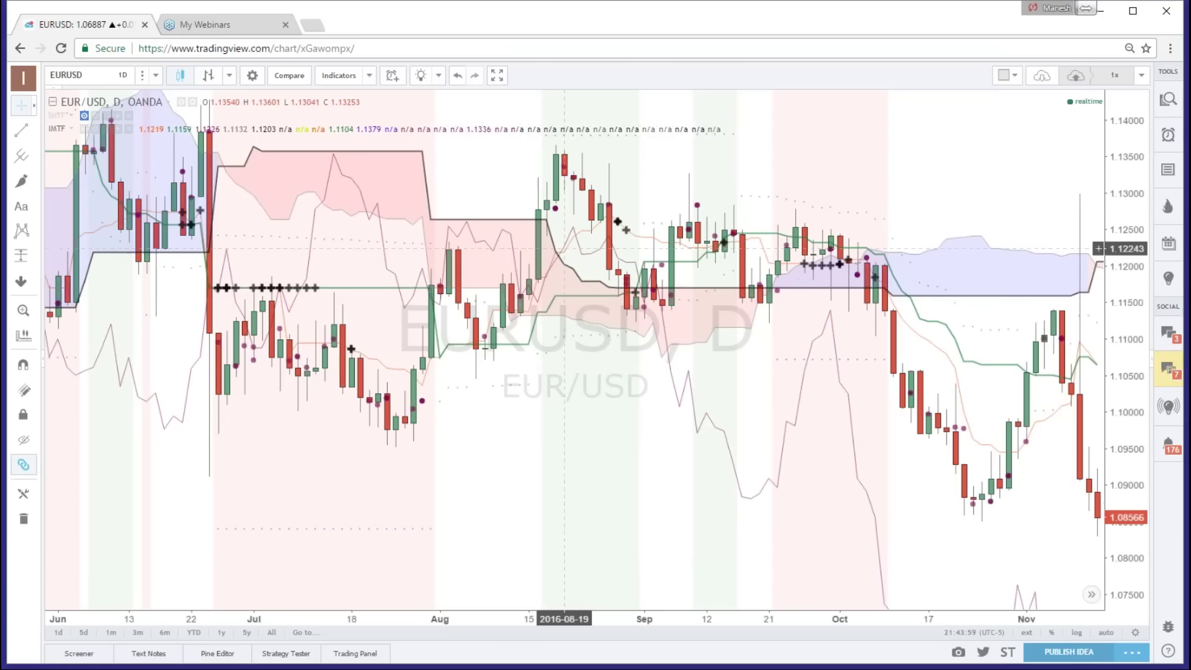
{"action": "left_click_drag", "start_coordinate": [560, 376], "coordinate": [850, 446]}
{"action": "left_click_drag", "start_coordinate": [389, 449], "coordinate": [634, 465]}
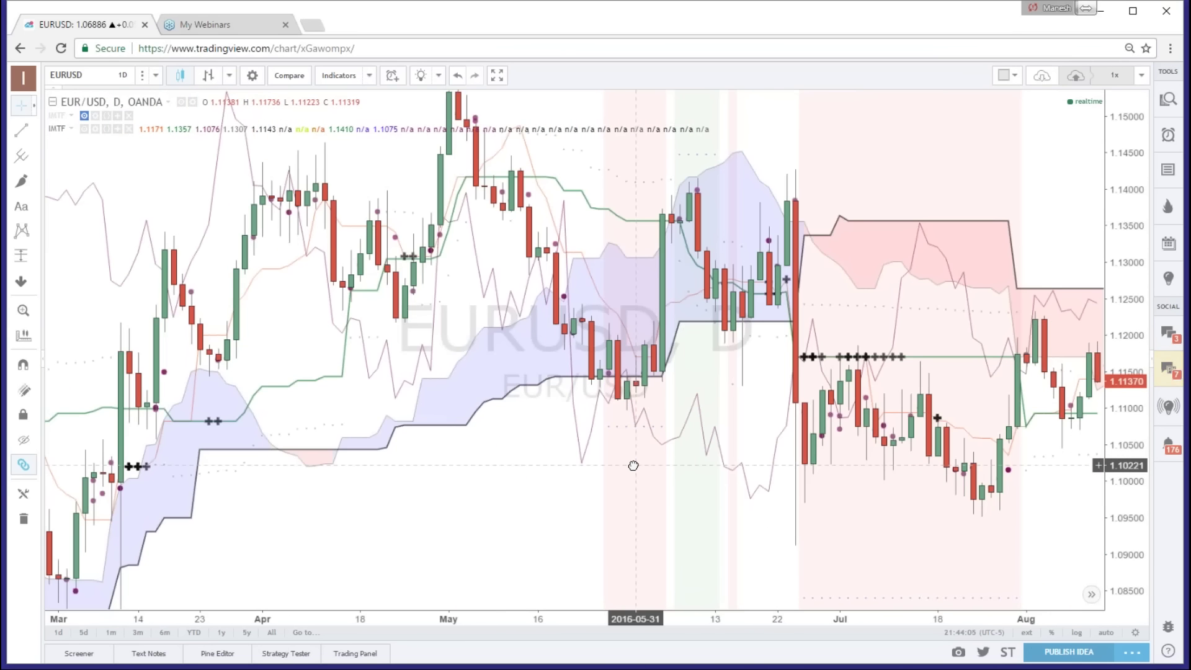
Switch EURUSD to 3-minute candles, auto-fit the price scale and move to the latest bars
{"action": "left_click", "coordinate": [126, 76]}
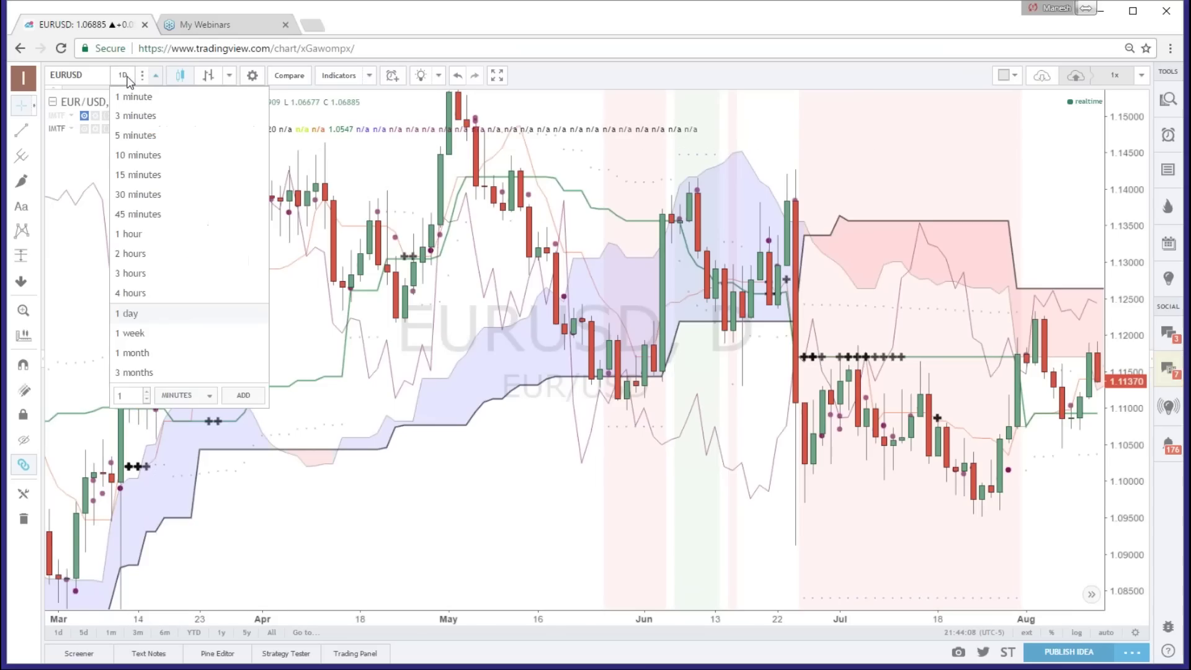
{"action": "left_click", "coordinate": [138, 116]}
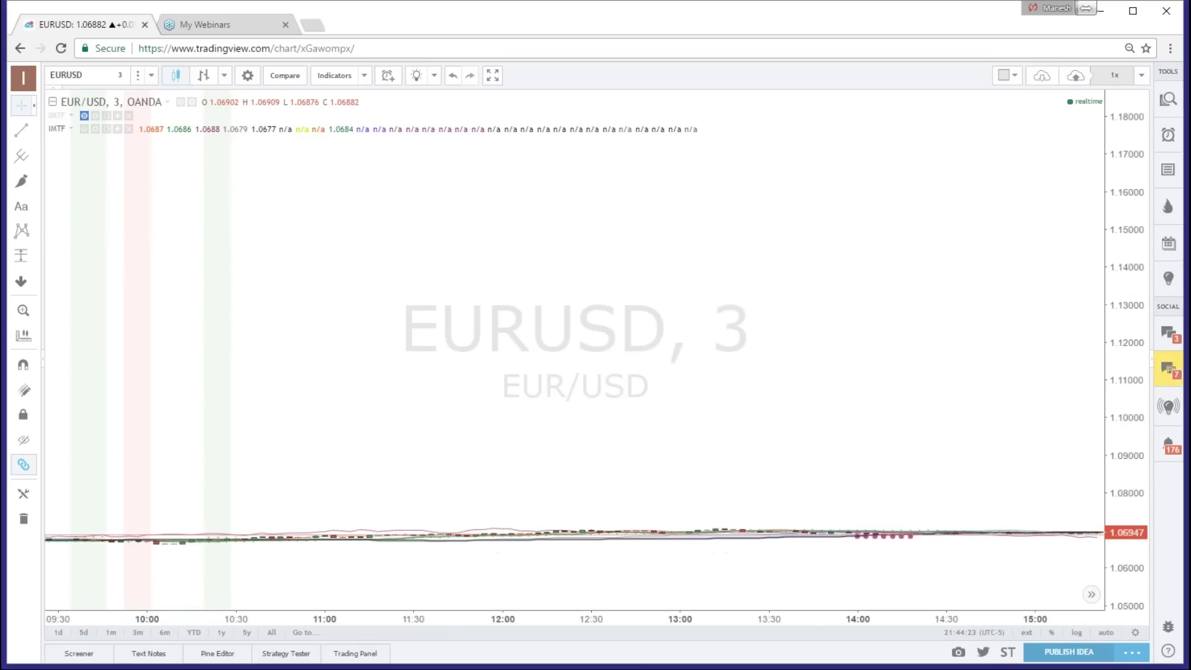
{"action": "left_click", "coordinate": [1107, 633]}
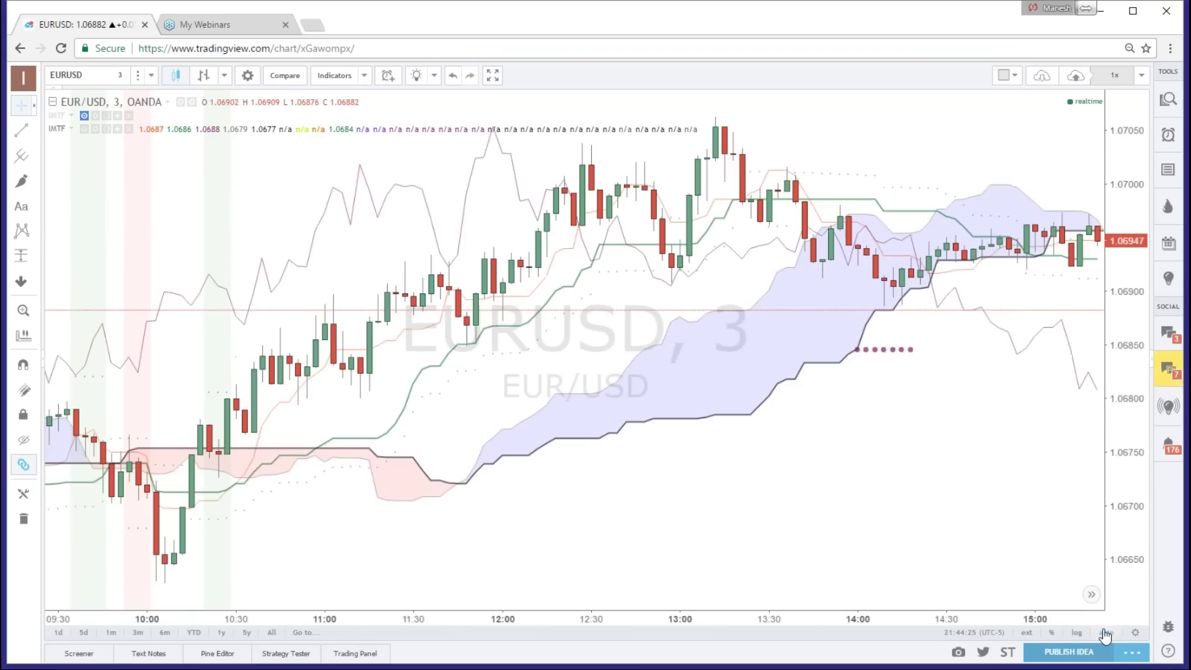
{"action": "left_click_drag", "start_coordinate": [1011, 479], "coordinate": [679, 484]}
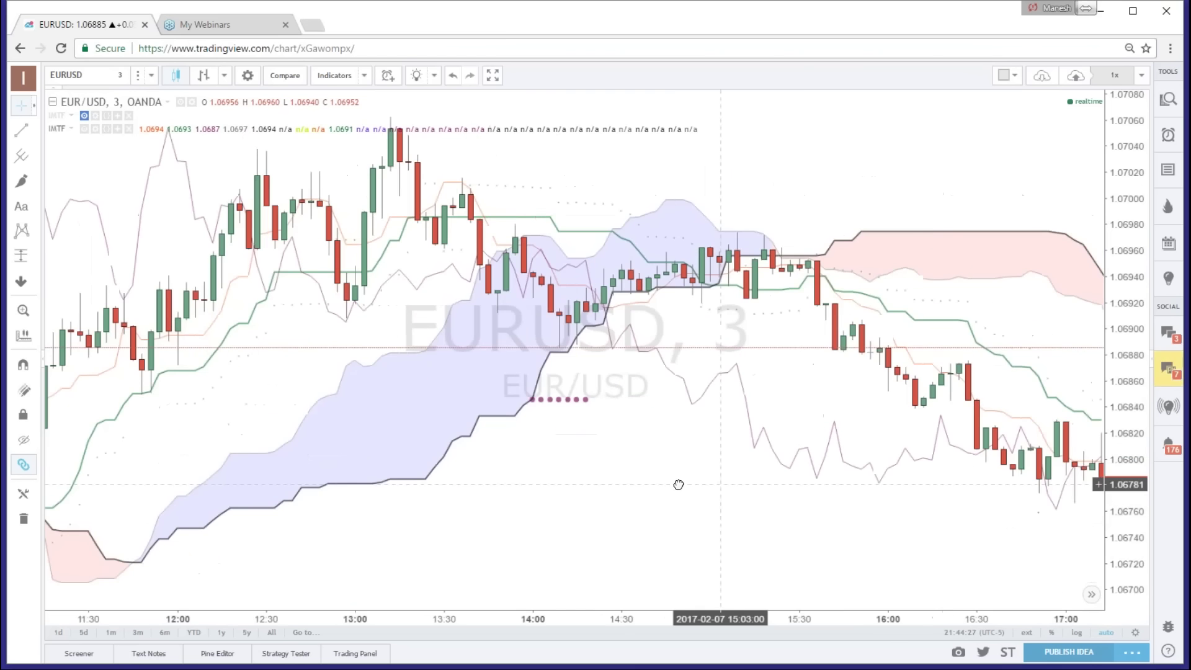
{"action": "left_click", "coordinate": [1091, 594]}
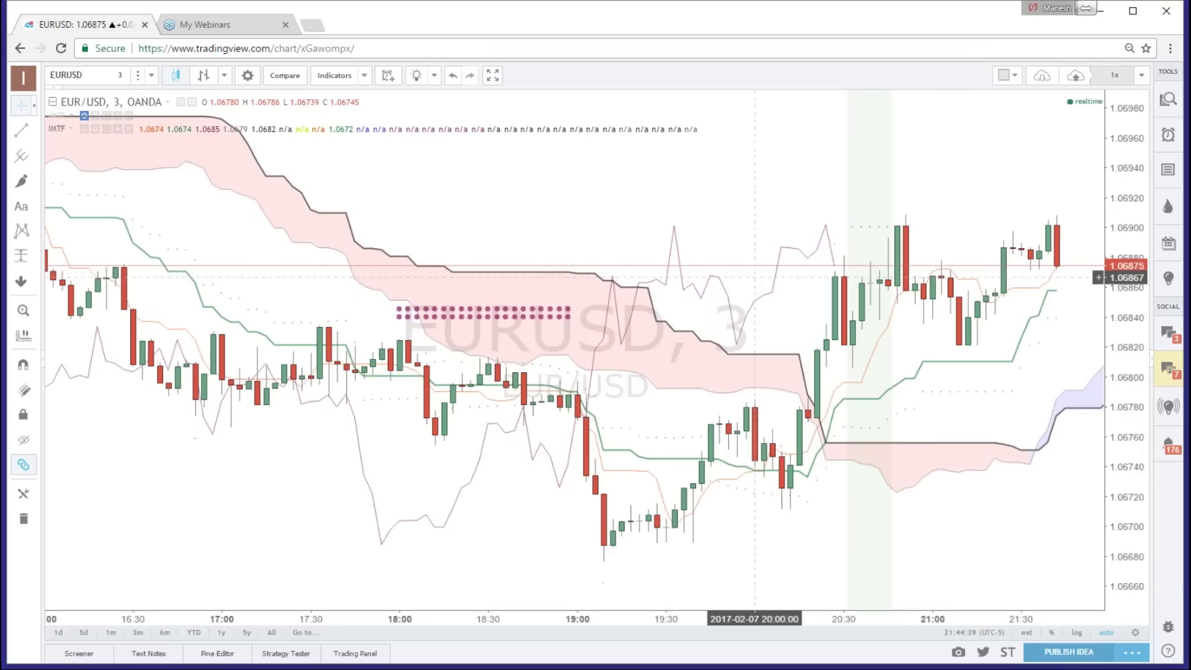
{"action": "left_click_drag", "start_coordinate": [903, 416], "coordinate": [785, 441]}
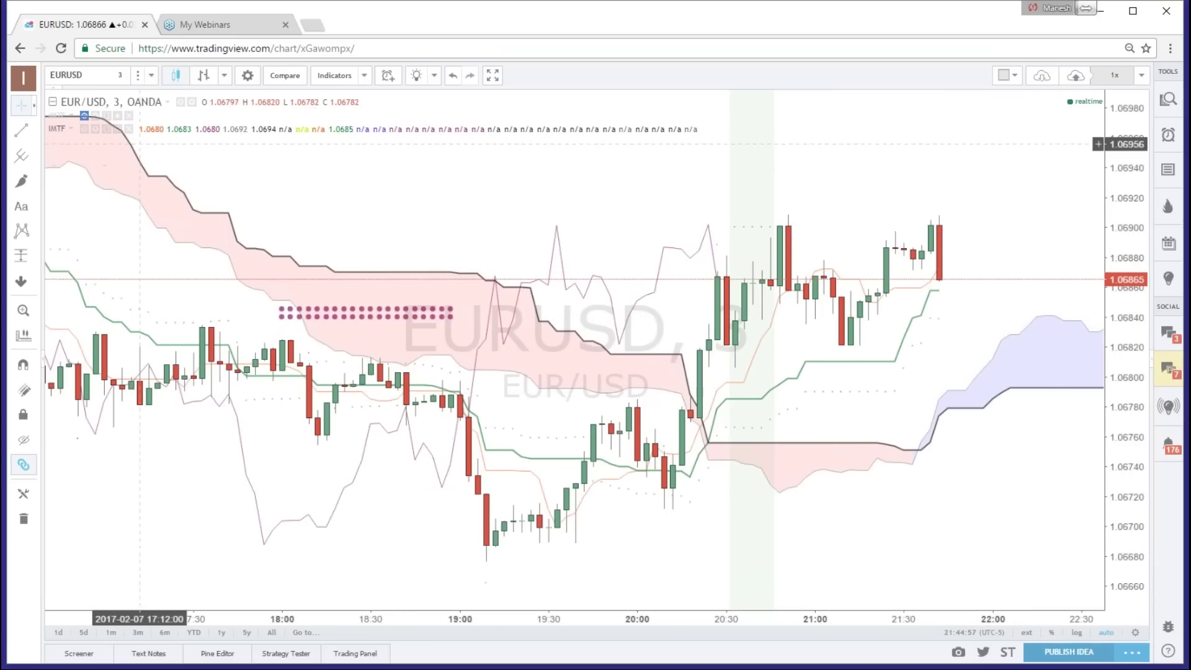
Switch the chart to 1-hour candles and scroll back to the Jan 20–26 candles
{"action": "left_click", "coordinate": [125, 76]}
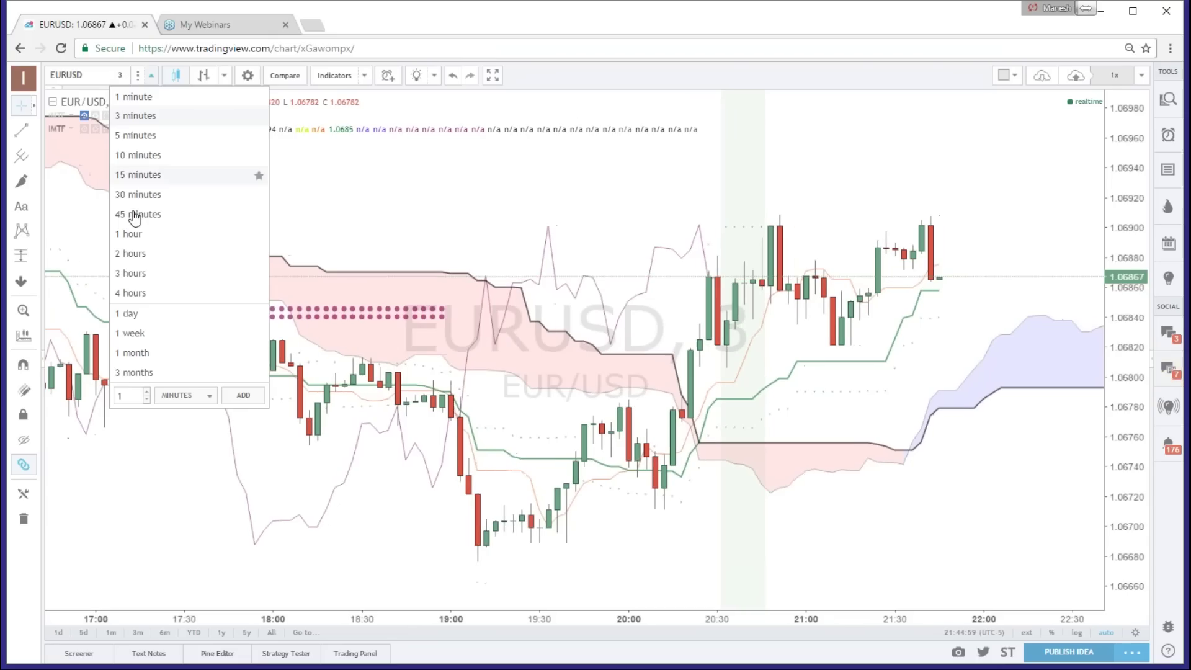
{"action": "left_click", "coordinate": [135, 234]}
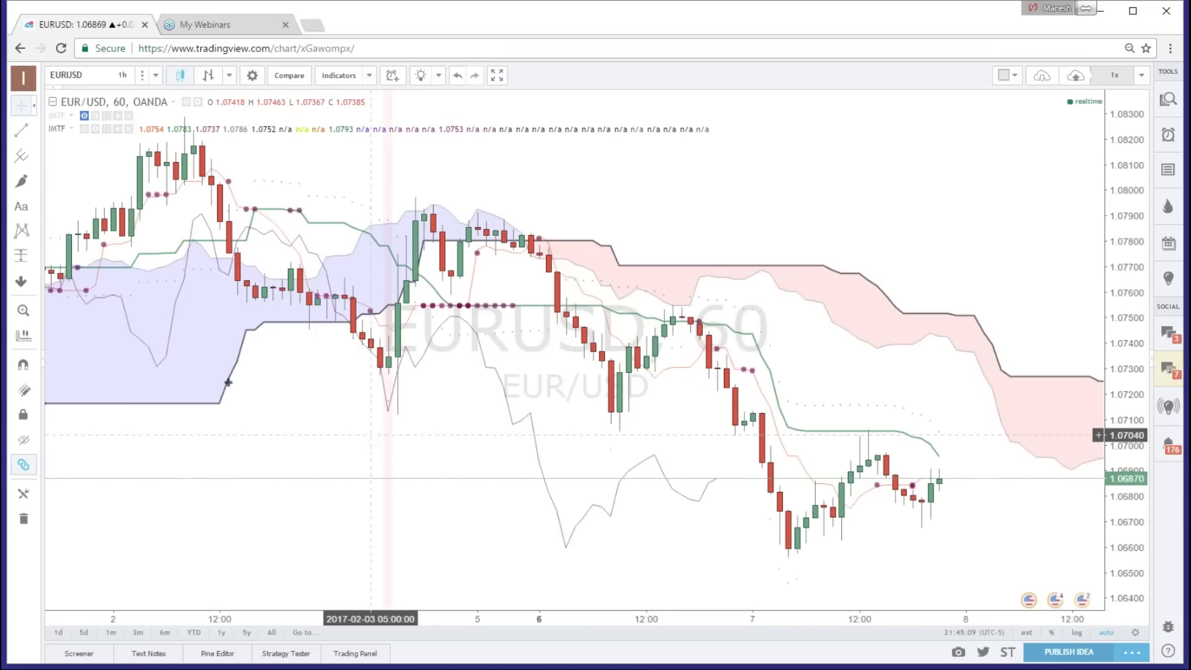
{"action": "left_click_drag", "start_coordinate": [540, 403], "coordinate": [977, 403]}
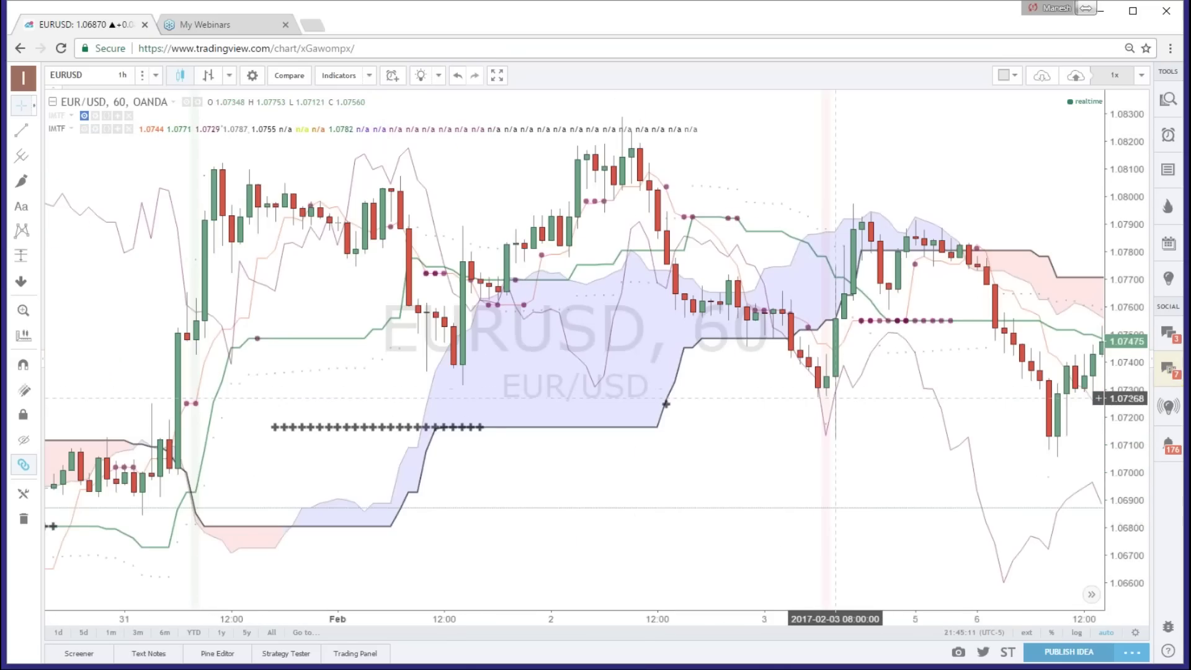
{"action": "scroll", "coordinate": [494, 433], "scroll_direction": "up", "scroll_amount": 10}
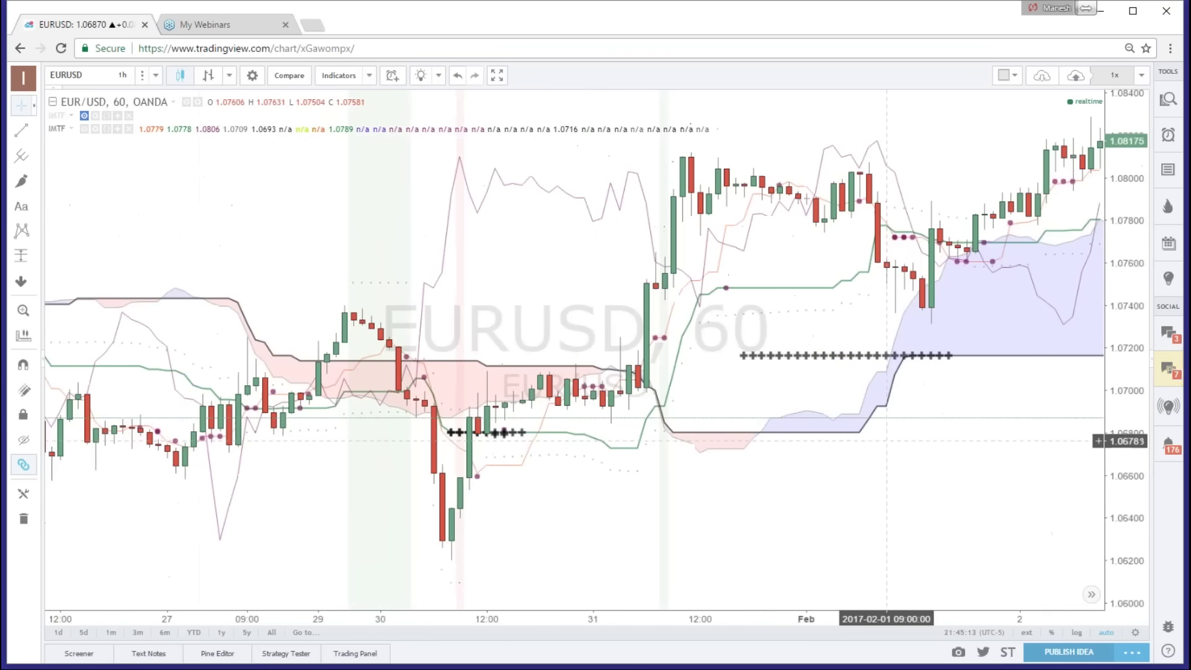
{"action": "left_click_drag", "start_coordinate": [563, 447], "coordinate": [944, 453]}
{"action": "left_click_drag", "start_coordinate": [478, 453], "coordinate": [997, 437]}
Browse back to mid-January, then forward through late January to the latest February candles
{"action": "left_click_drag", "start_coordinate": [421, 434], "coordinate": [609, 392]}
{"action": "left_click_drag", "start_coordinate": [434, 397], "coordinate": [633, 391]}
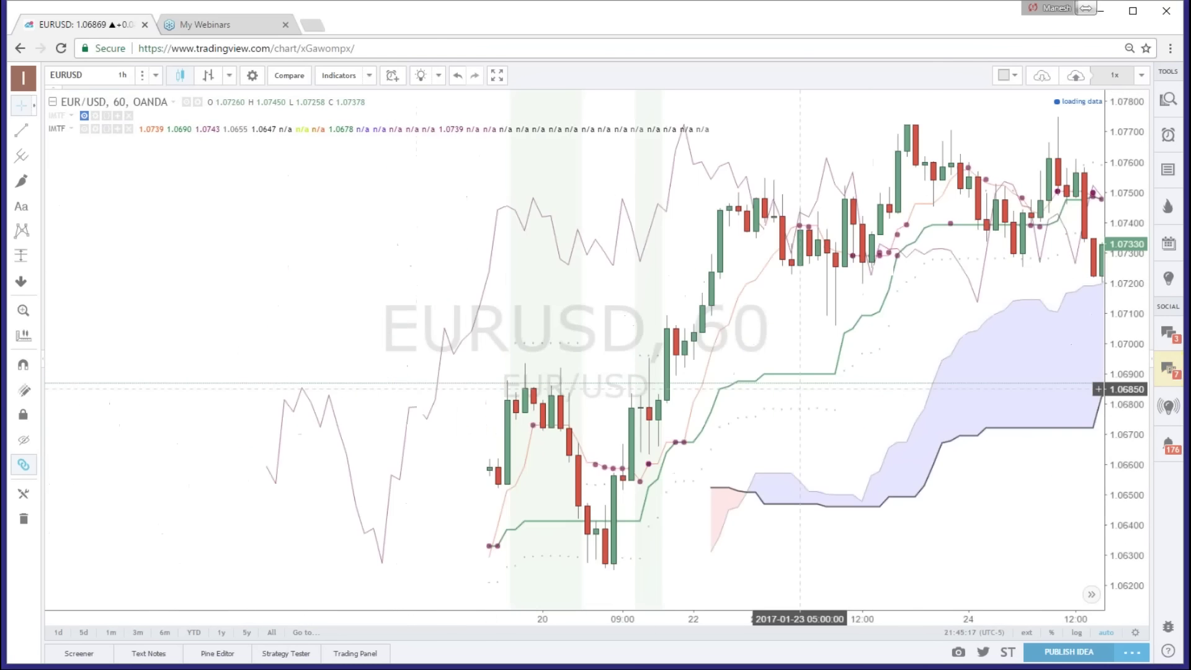
{"action": "left_click_drag", "start_coordinate": [357, 362], "coordinate": [207, 313]}
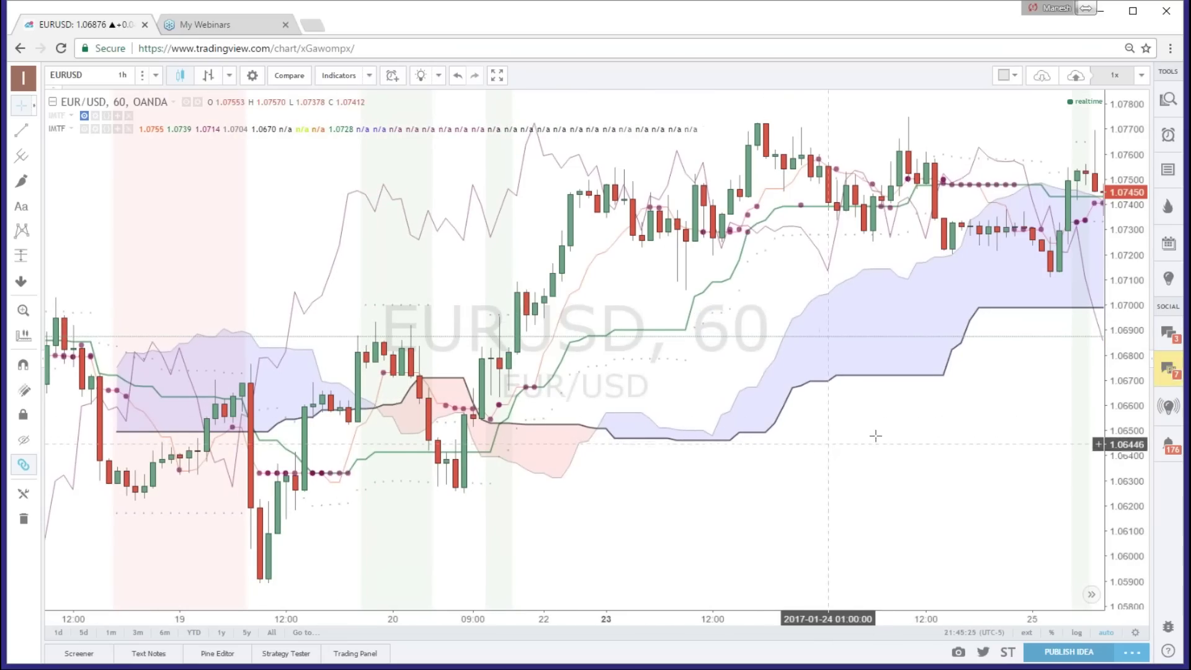
{"action": "left_click_drag", "start_coordinate": [904, 436], "coordinate": [449, 437]}
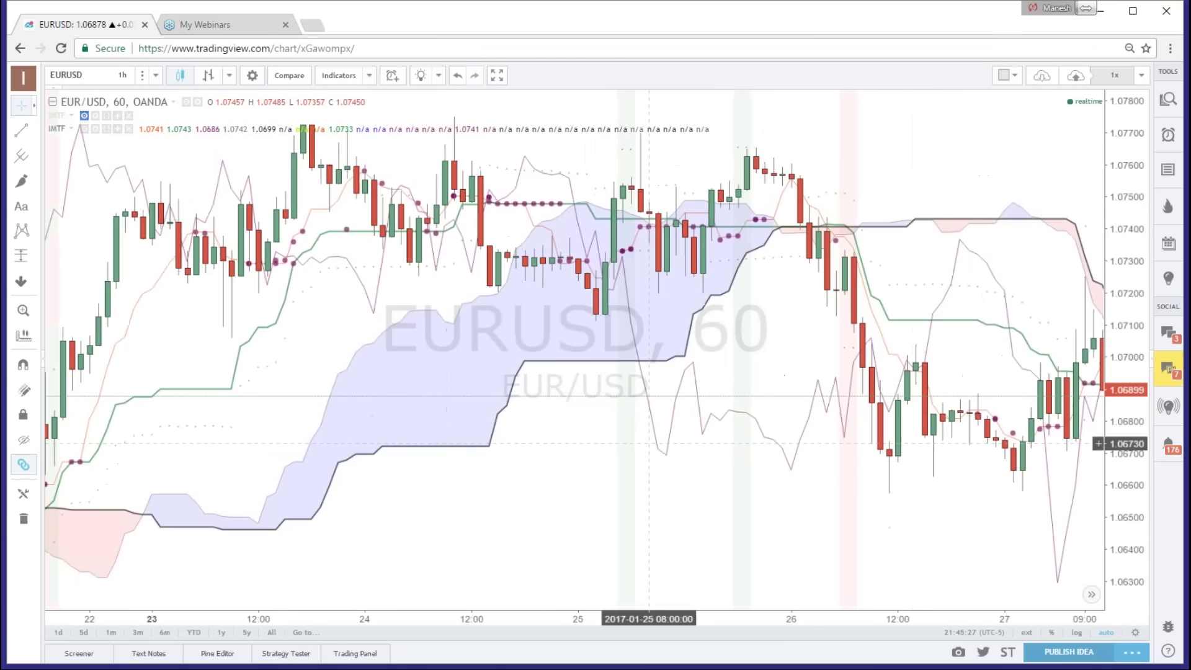
{"action": "left_click_drag", "start_coordinate": [747, 474], "coordinate": [286, 474]}
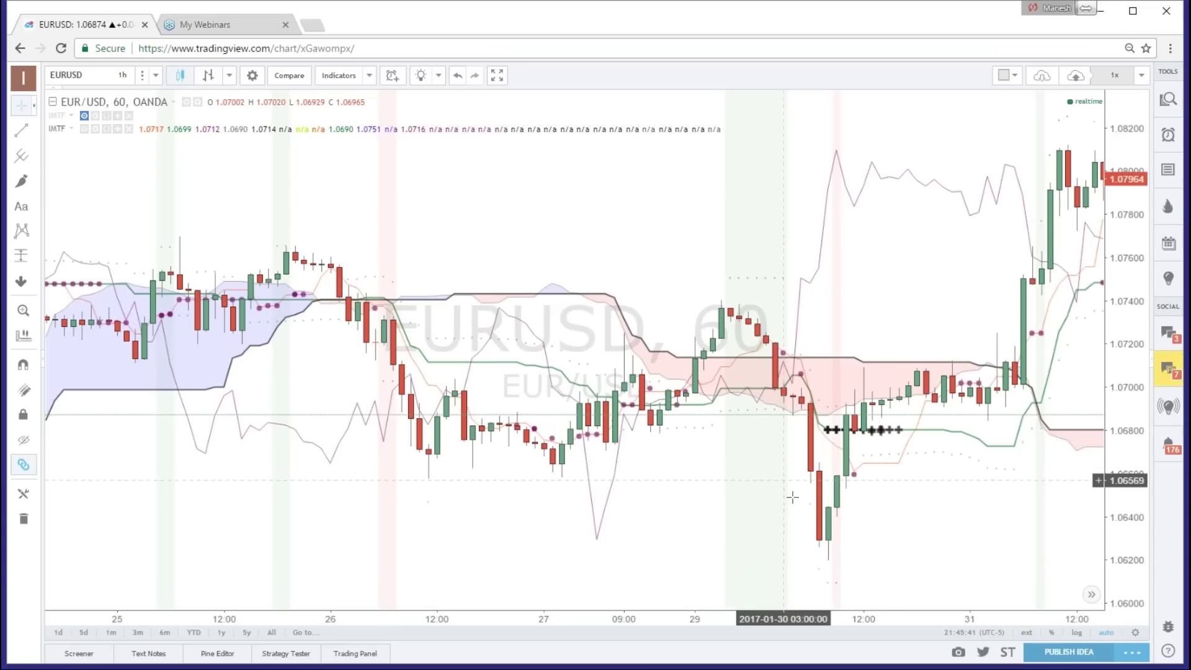
{"action": "left_click_drag", "start_coordinate": [844, 490], "coordinate": [296, 468]}
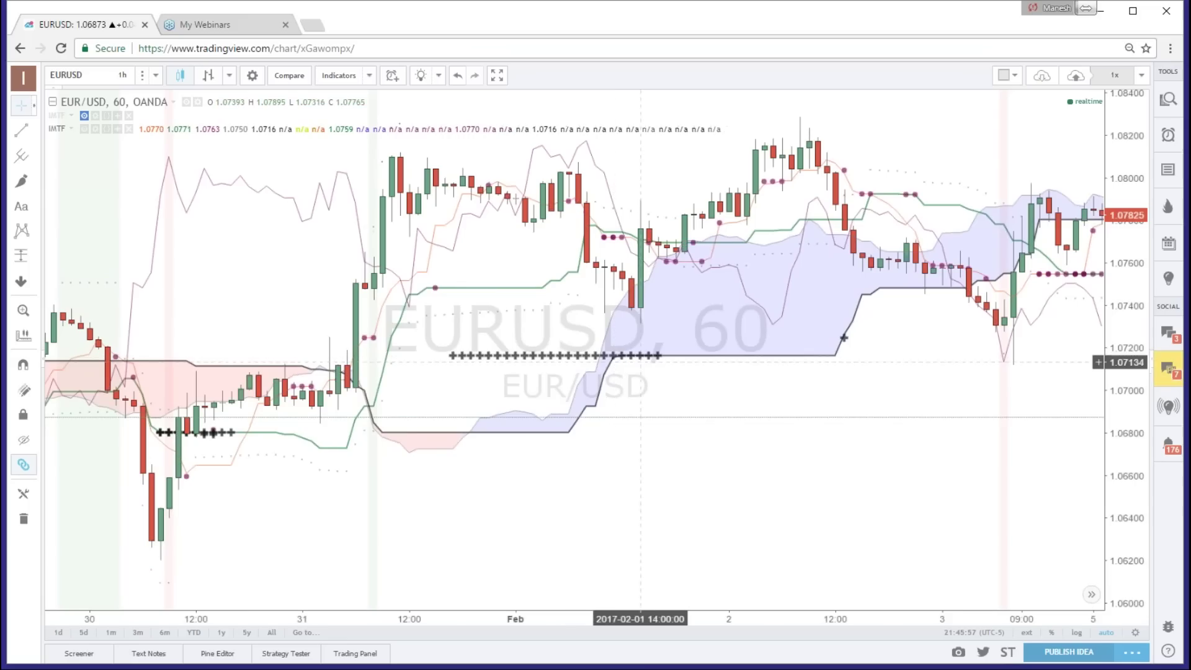
{"action": "left_click_drag", "start_coordinate": [702, 428], "coordinate": [525, 437]}
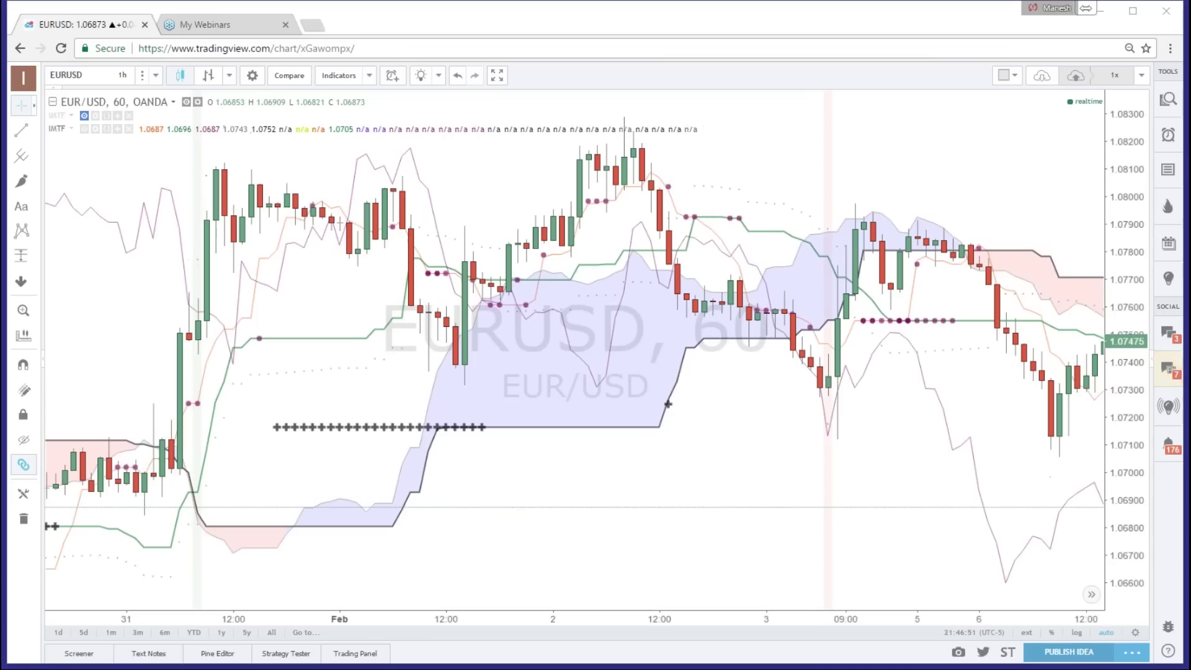
Change the IMTF cloud's Color 0 to blue in the indicator's Style settings
{"action": "left_click", "coordinate": [95, 131]}
{"action": "scroll", "coordinate": [588, 397], "scroll_direction": "down", "scroll_amount": 7}
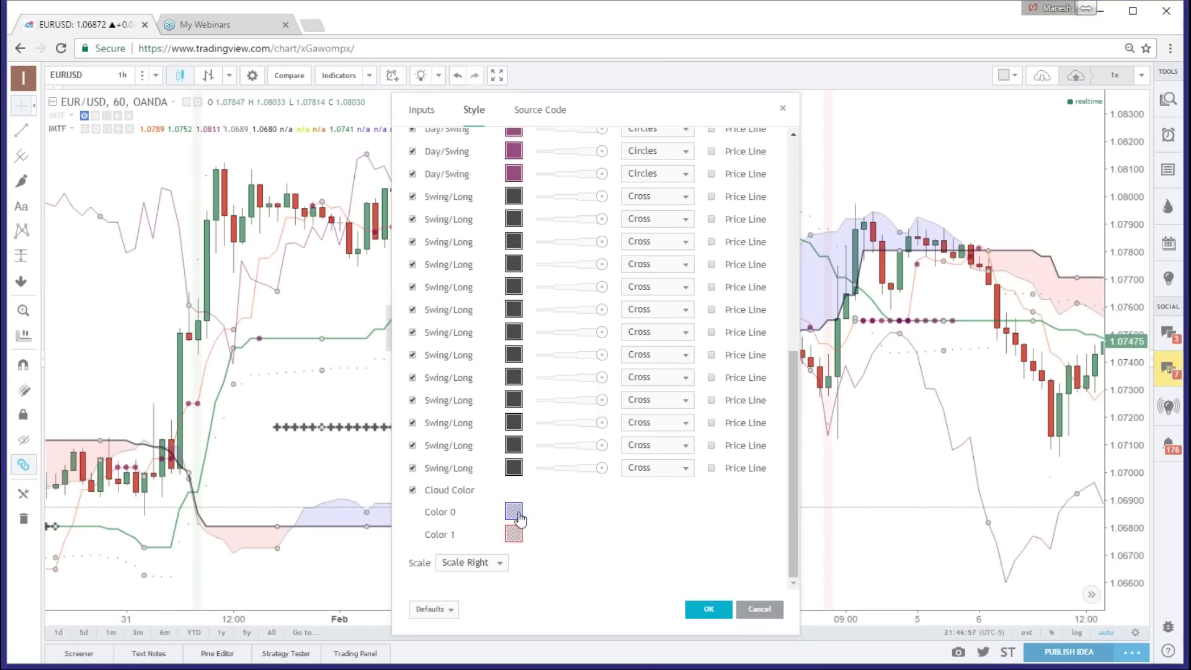
{"action": "left_click", "coordinate": [514, 510]}
{"action": "left_click", "coordinate": [513, 510]}
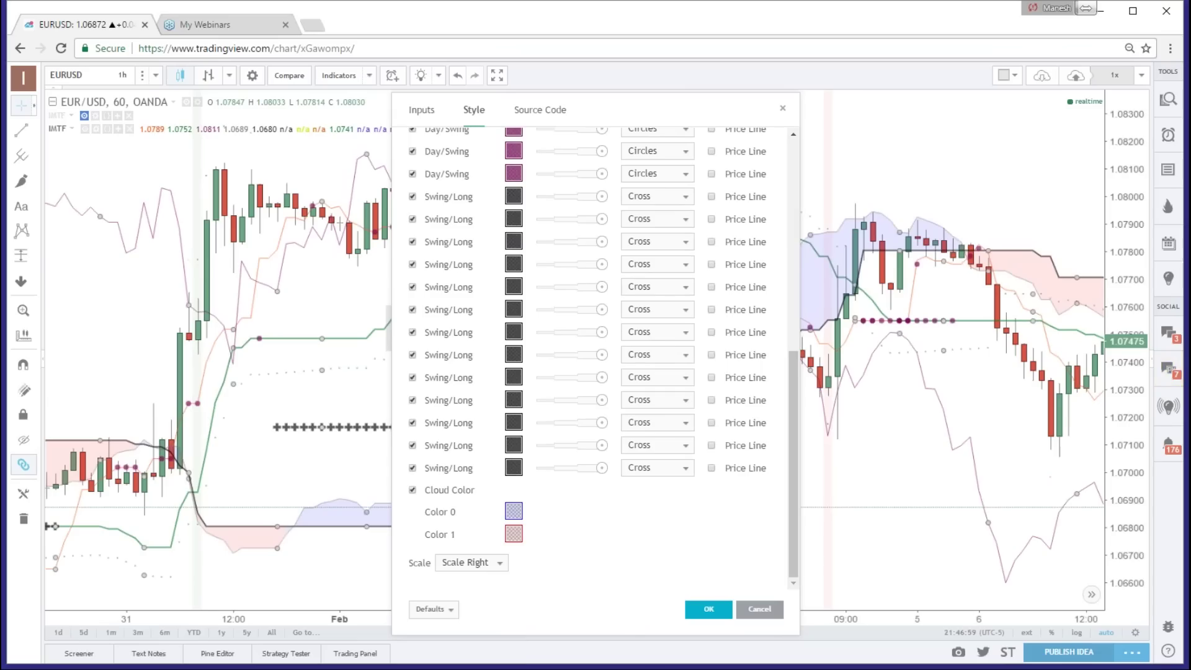
{"action": "left_click", "coordinate": [514, 511]}
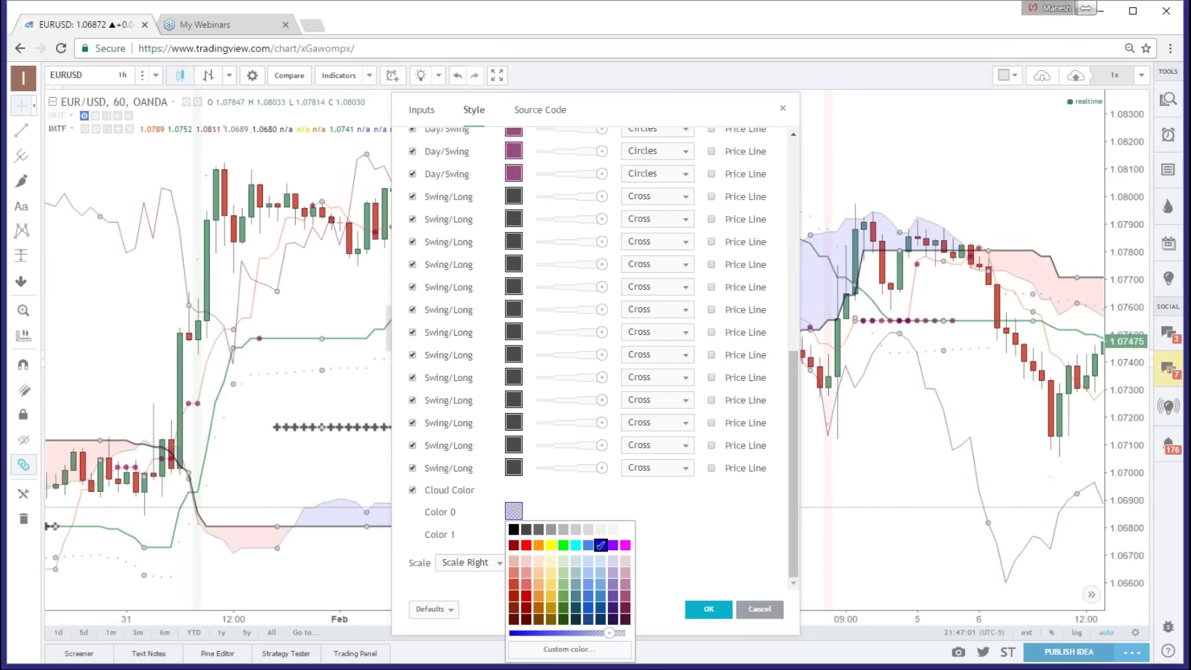
{"action": "left_click", "coordinate": [589, 613]}
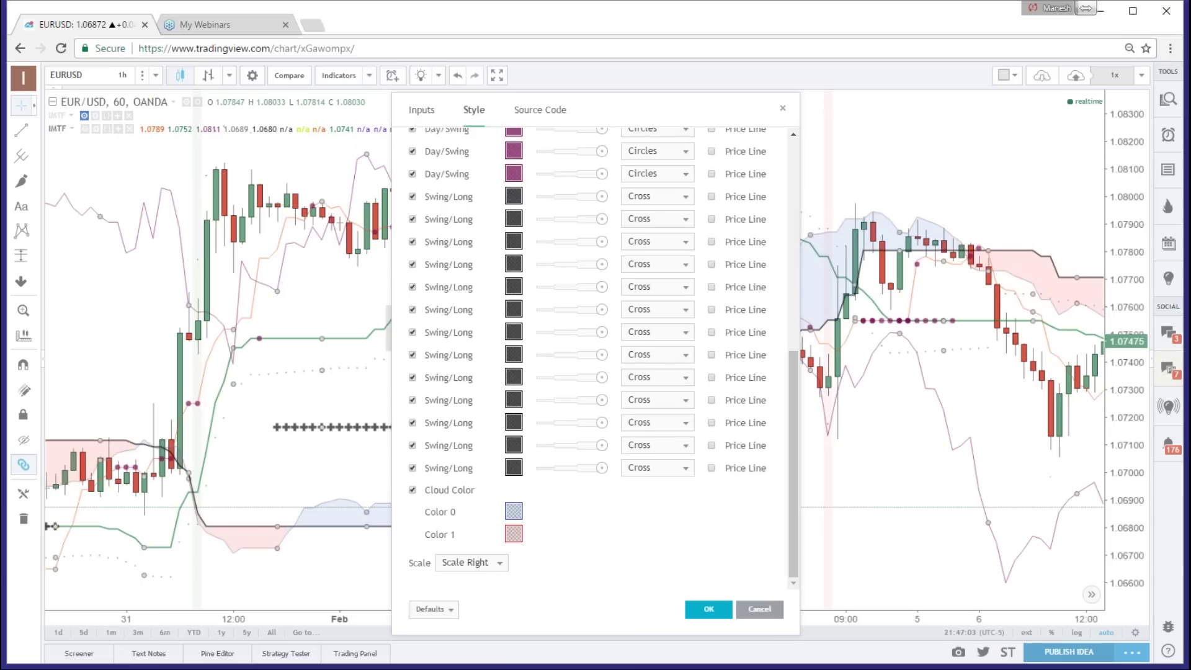
{"action": "left_click", "coordinate": [513, 510]}
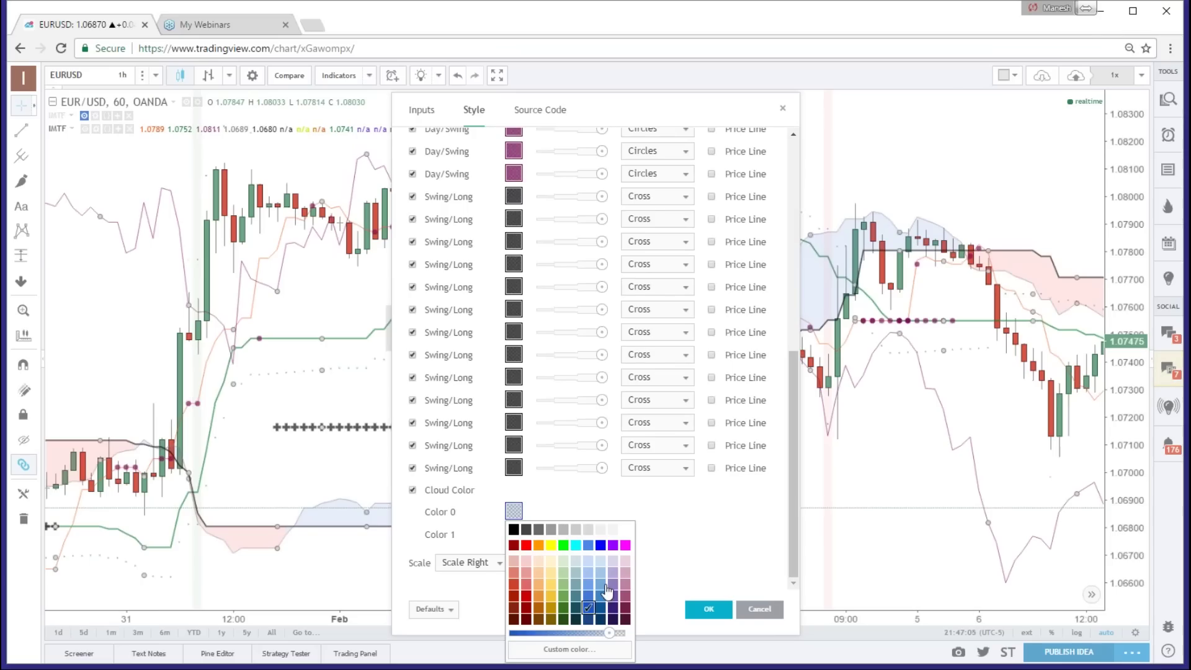
{"action": "left_click", "coordinate": [523, 634]}
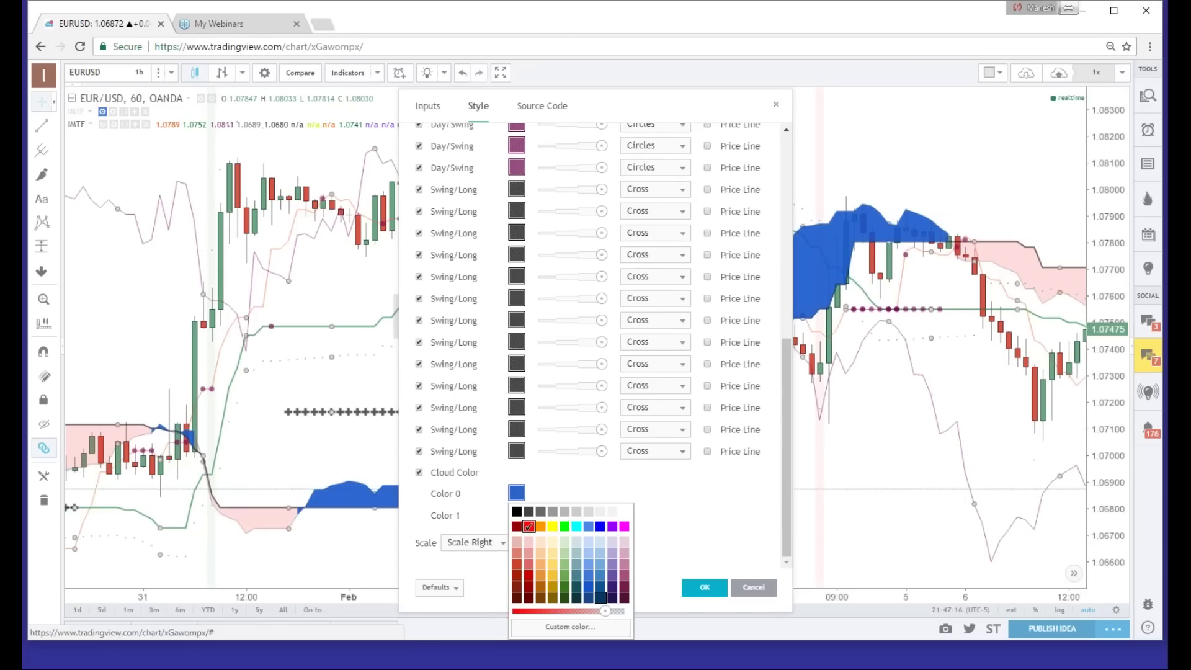
Apply a translucent dark blue bullish cloud, then go to the TradingView home page
{"action": "left_click", "coordinate": [588, 586]}
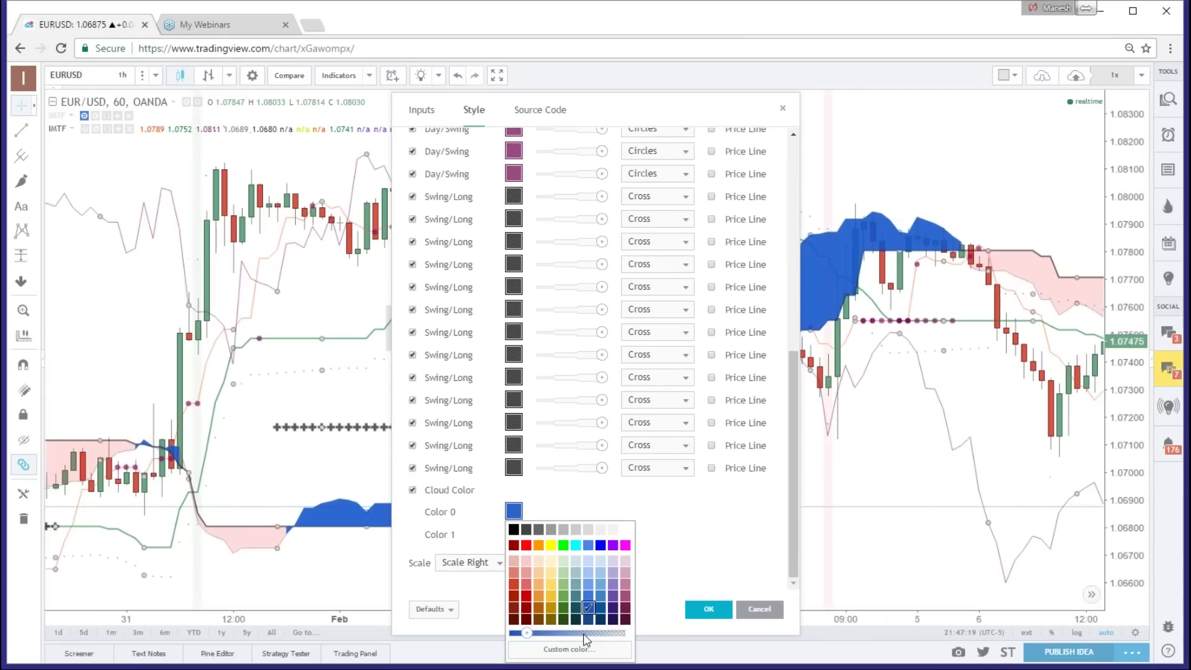
{"action": "left_click", "coordinate": [709, 609]}
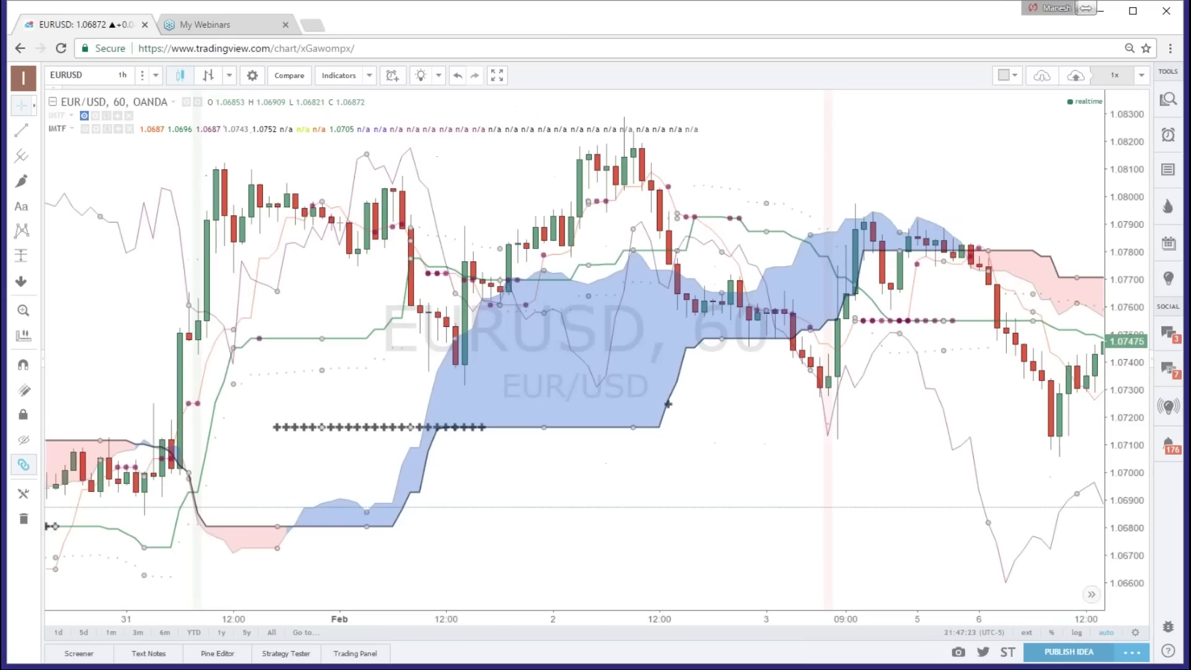
{"action": "left_click", "coordinate": [1170, 370]}
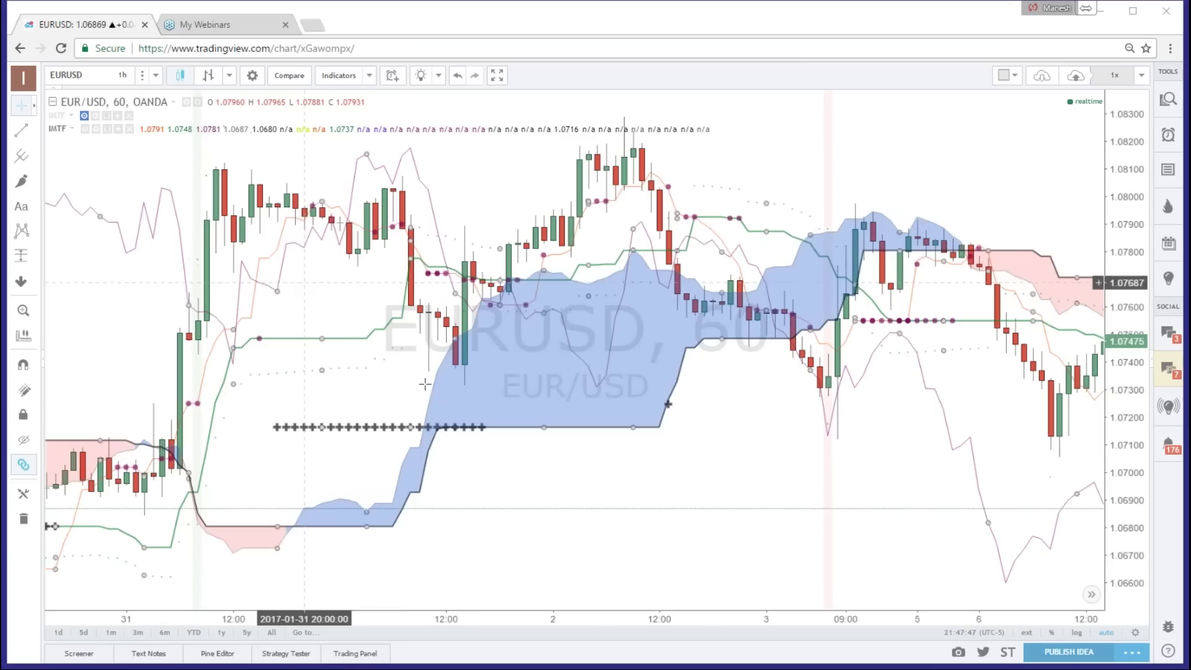
{"action": "left_click", "coordinate": [21, 81]}
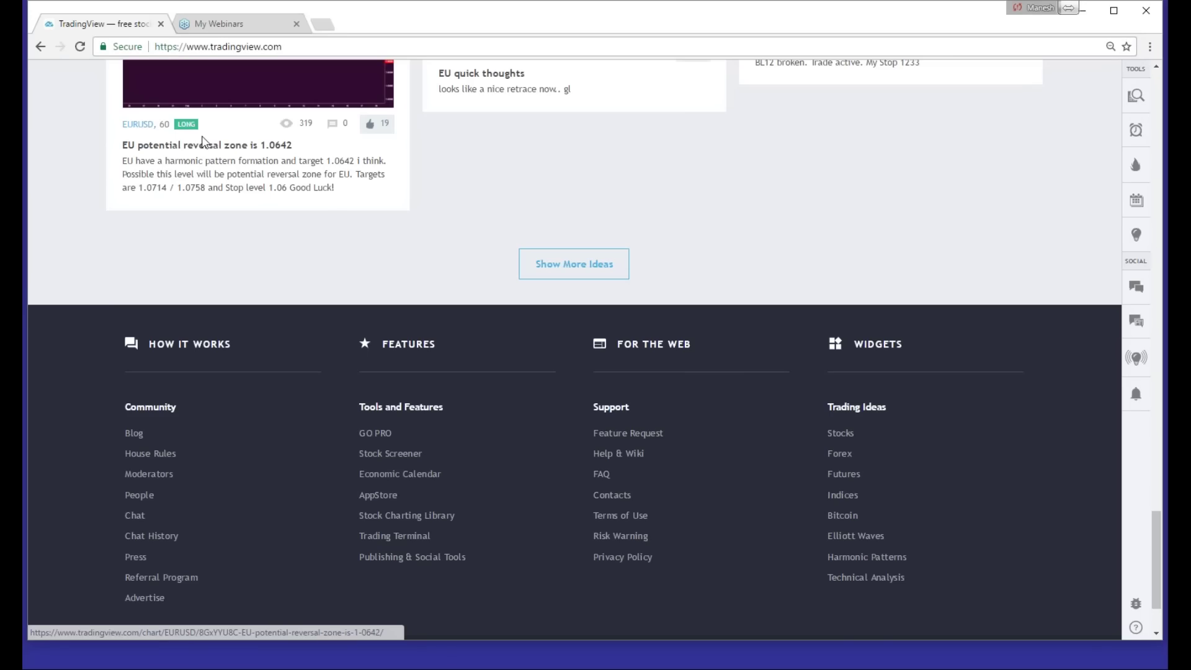
Browse the ideas feed and plans page, then go back to the saved EURUSD chart
{"action": "scroll", "coordinate": [205, 142], "scroll_direction": "down", "scroll_amount": 2}
{"action": "left_click", "coordinate": [374, 321]}
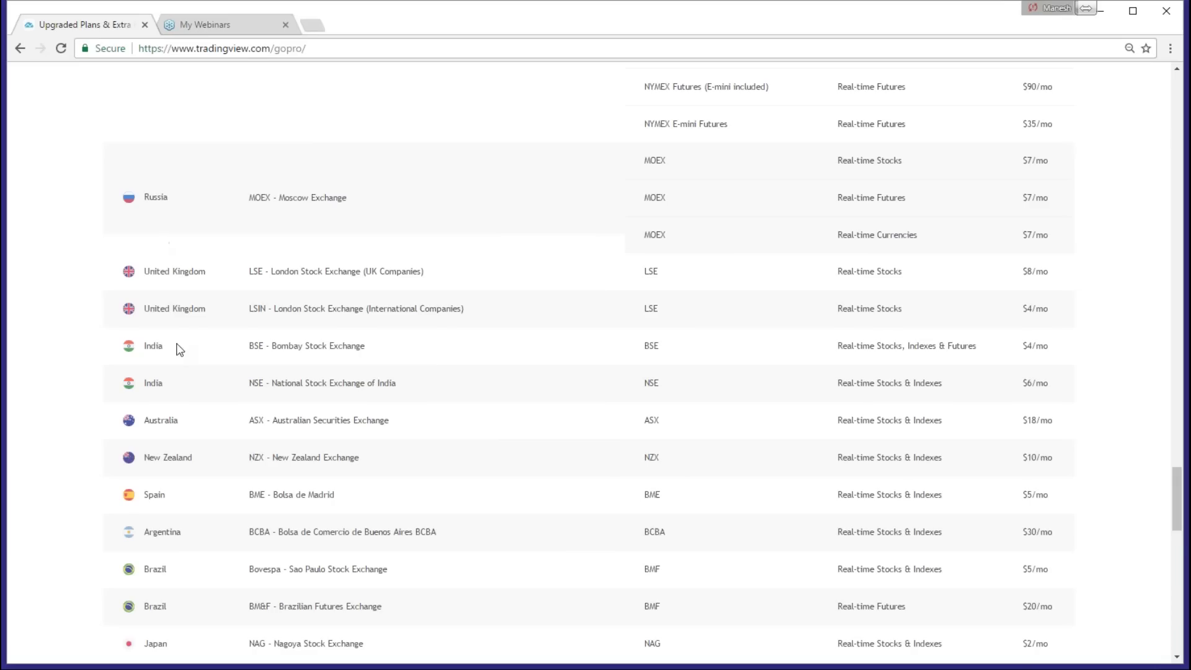
{"action": "scroll", "coordinate": [192, 379], "scroll_direction": "down", "scroll_amount": 2}
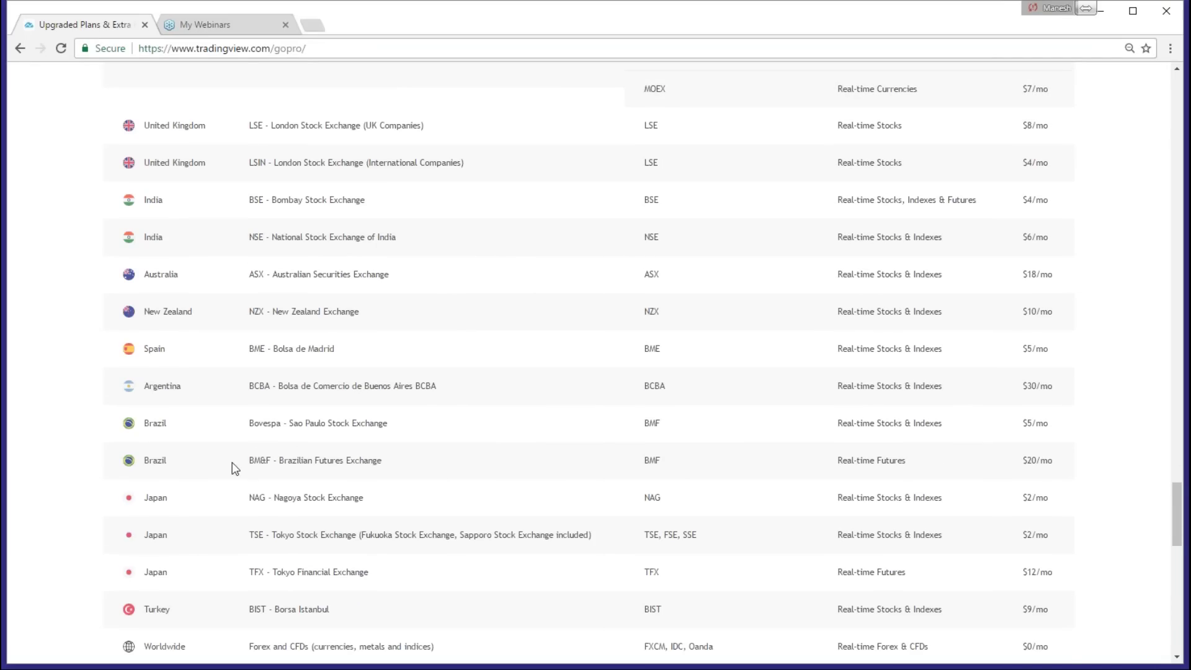
{"action": "scroll", "coordinate": [228, 452], "scroll_direction": "up", "scroll_amount": 15}
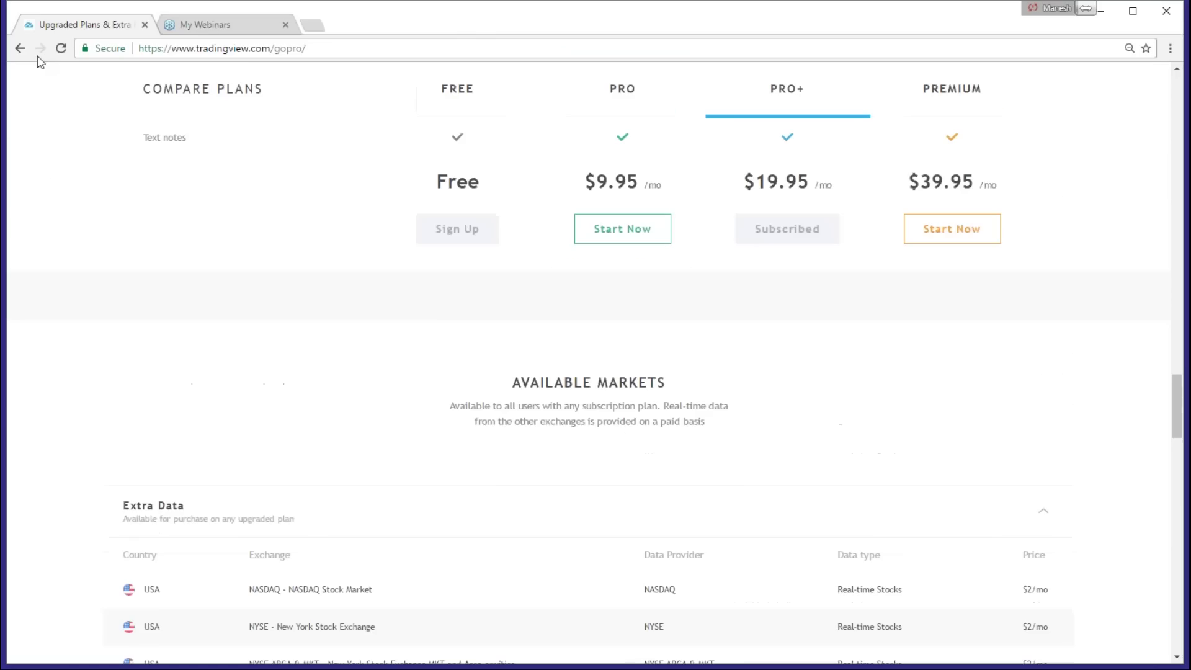
{"action": "left_click", "coordinate": [20, 48]}
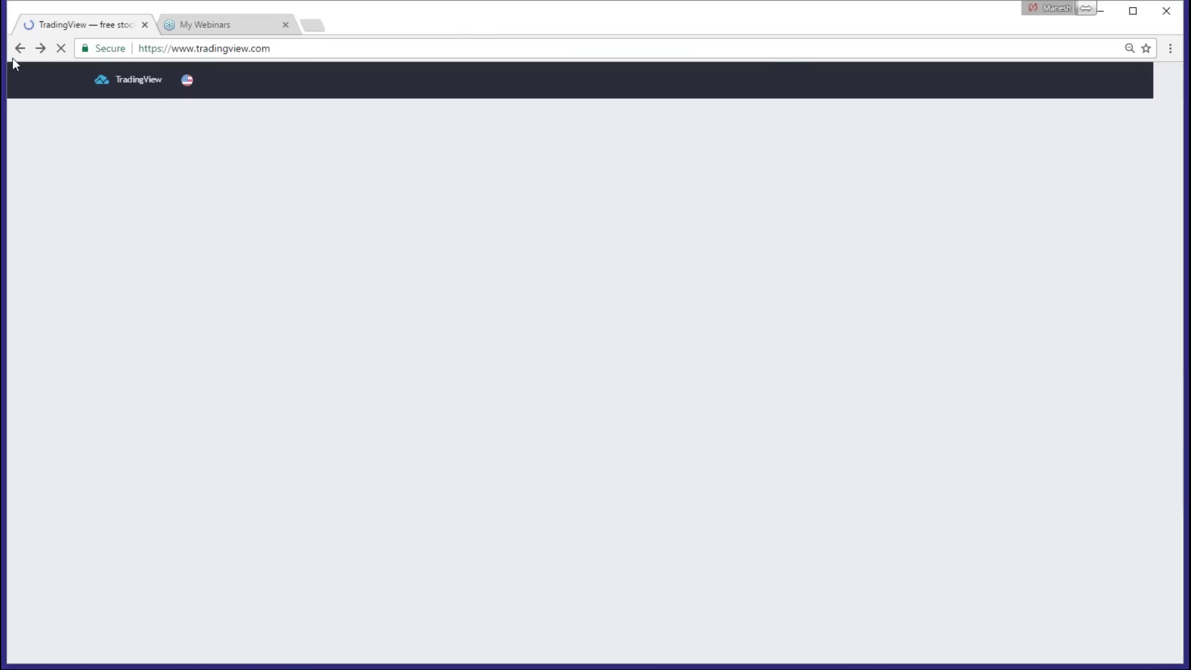
{"action": "scroll", "coordinate": [47, 140], "scroll_direction": "up", "scroll_amount": 7}
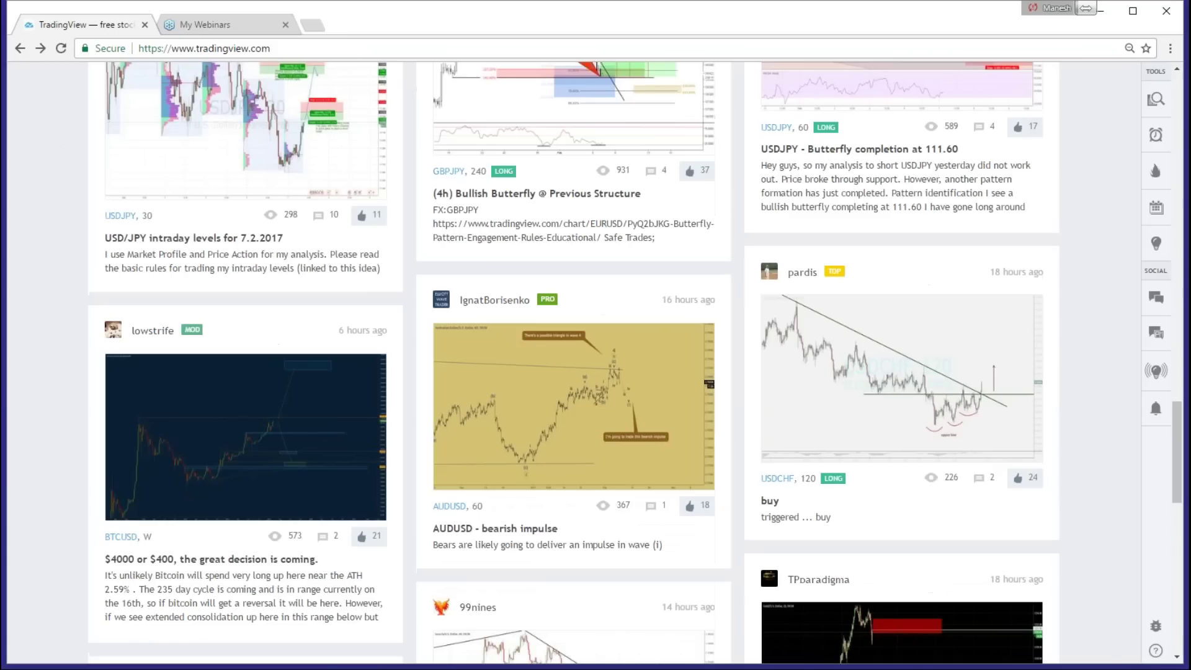
{"action": "left_click", "coordinate": [20, 49]}
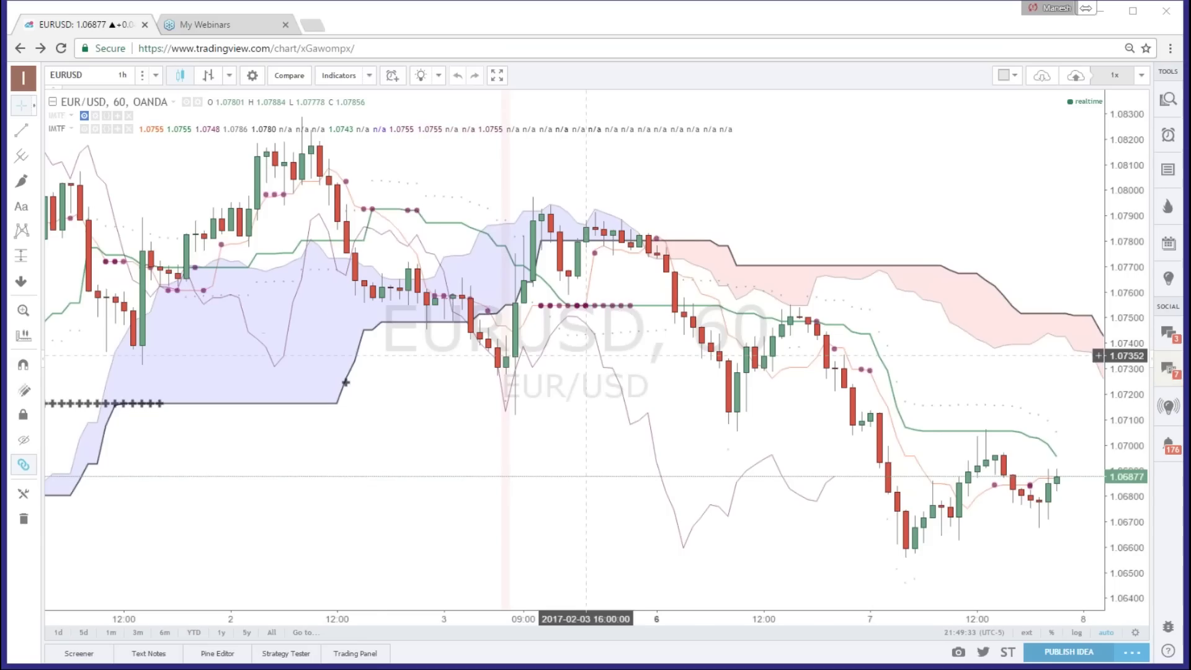
Switch EURUSD to the daily timeframe and pan to late July–December 2016
{"action": "left_click", "coordinate": [156, 75]}
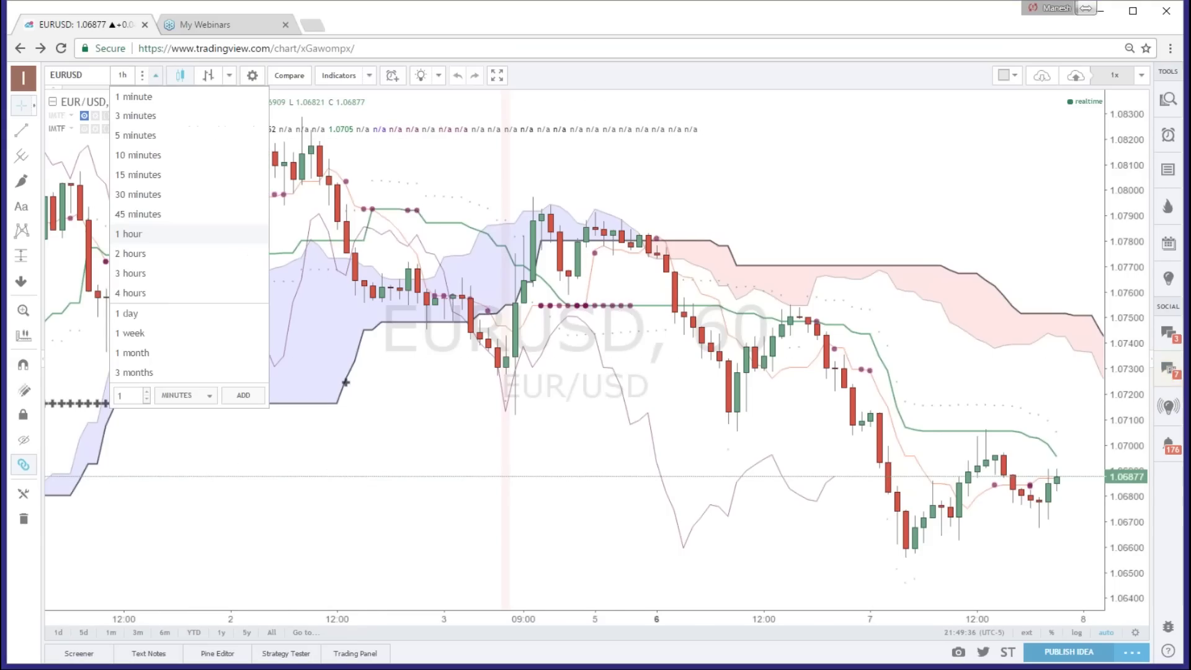
{"action": "left_click", "coordinate": [164, 321]}
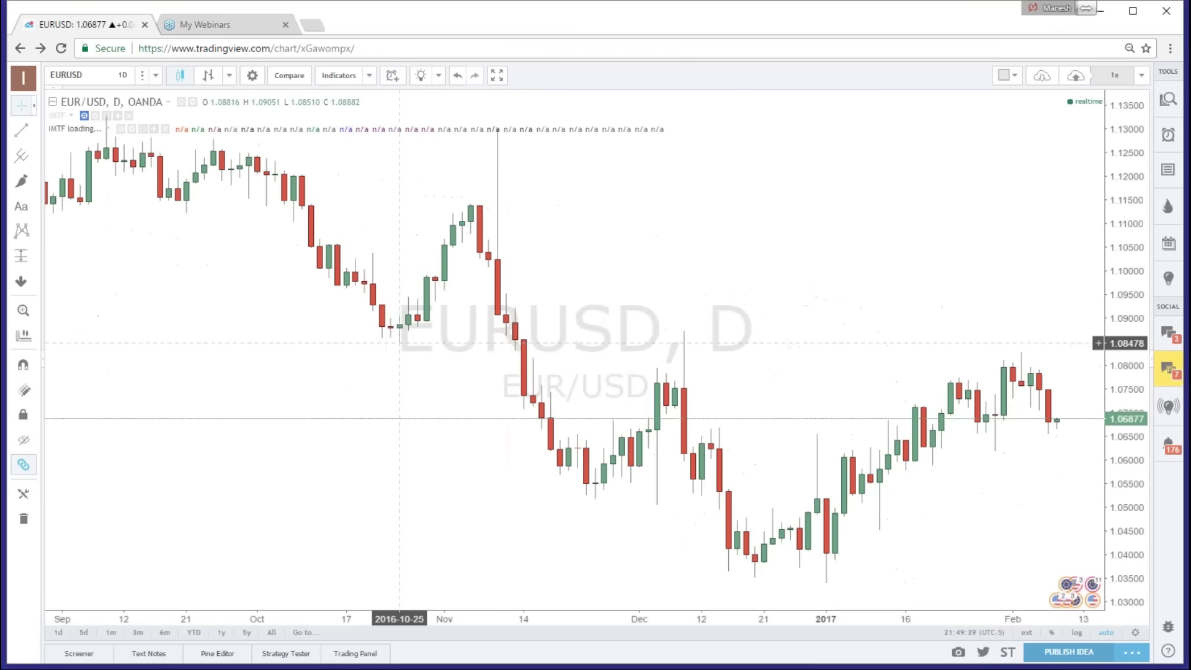
{"action": "left_click_drag", "start_coordinate": [319, 385], "coordinate": [579, 487]}
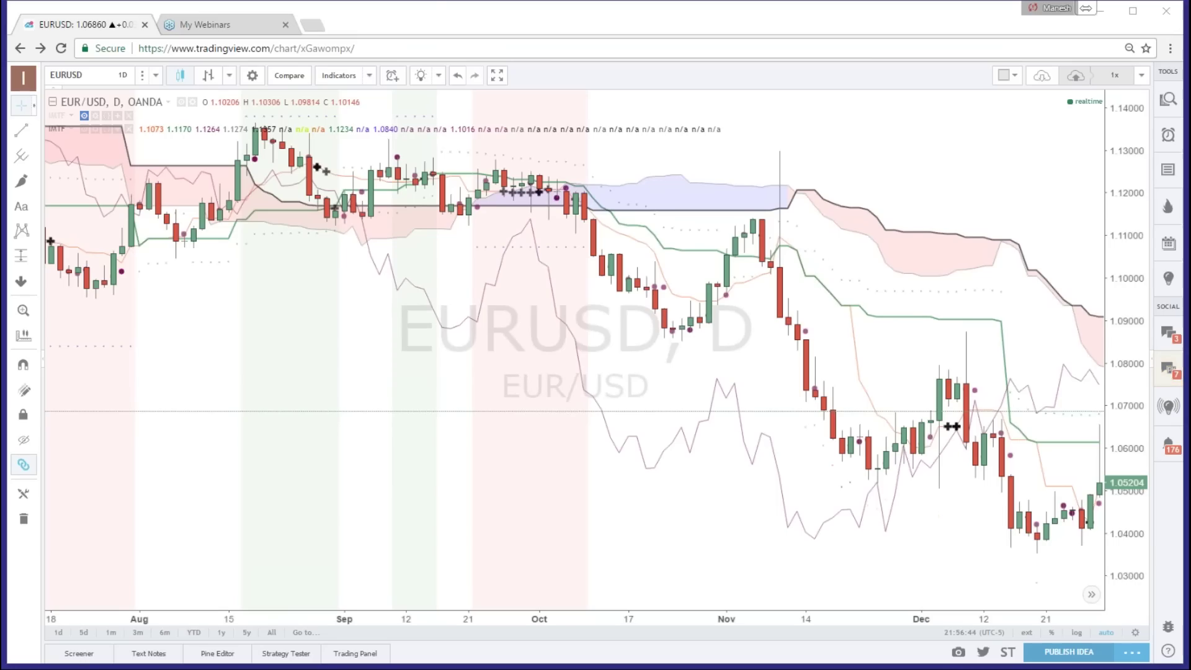
{"action": "left_click", "coordinate": [312, 25]}
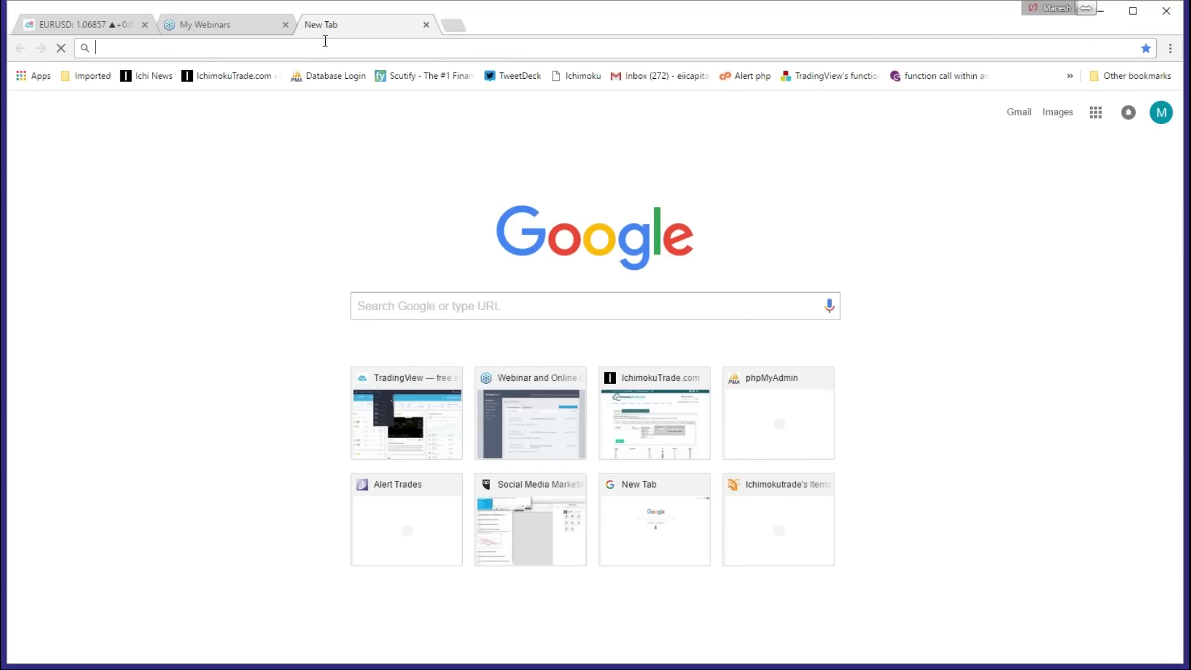
{"action": "type", "text": "www.ichimokutrade.com"}
{"action": "key", "text": "Return"}
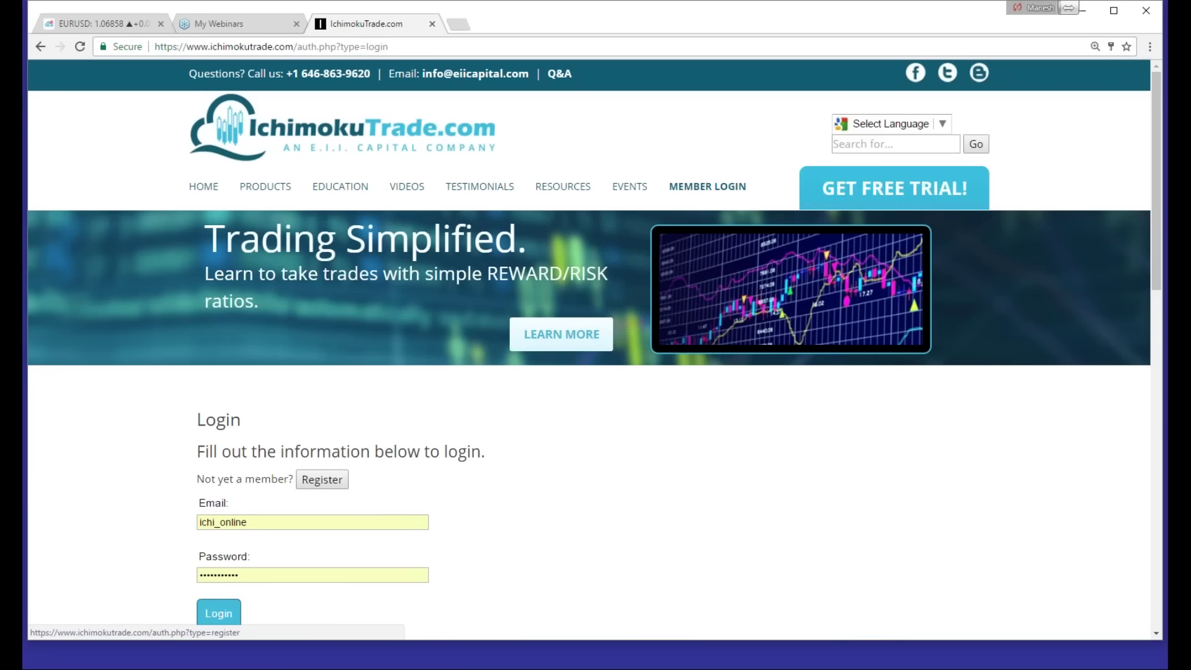
{"action": "left_click", "coordinate": [279, 522]}
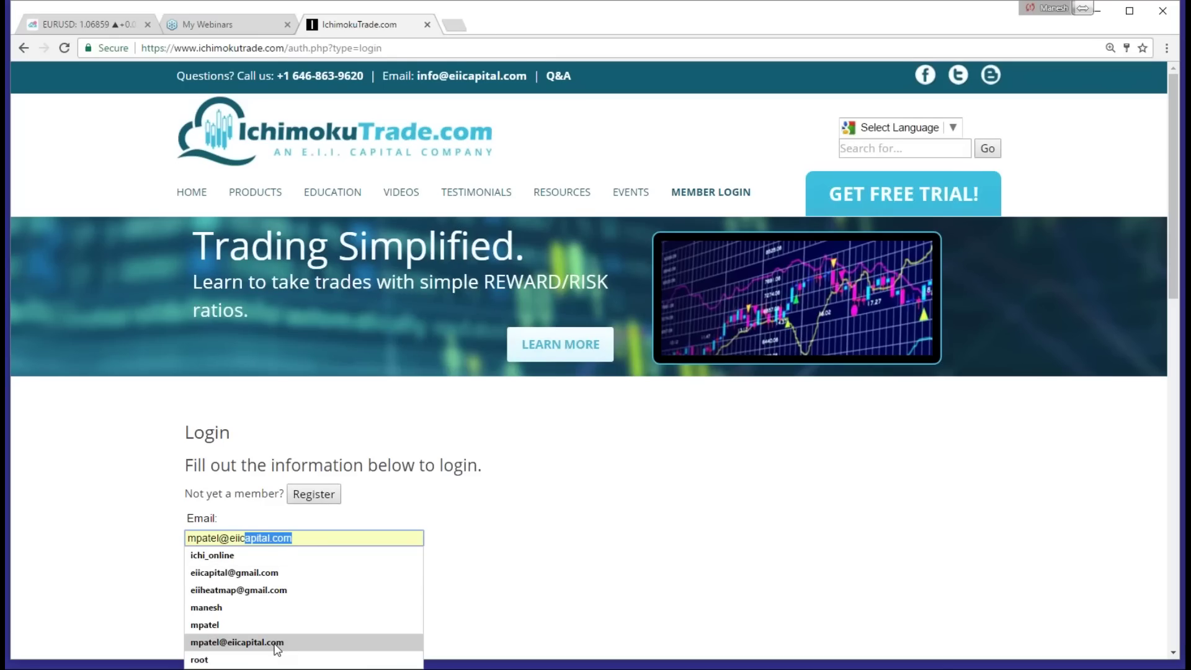
{"action": "left_click", "coordinate": [275, 642]}
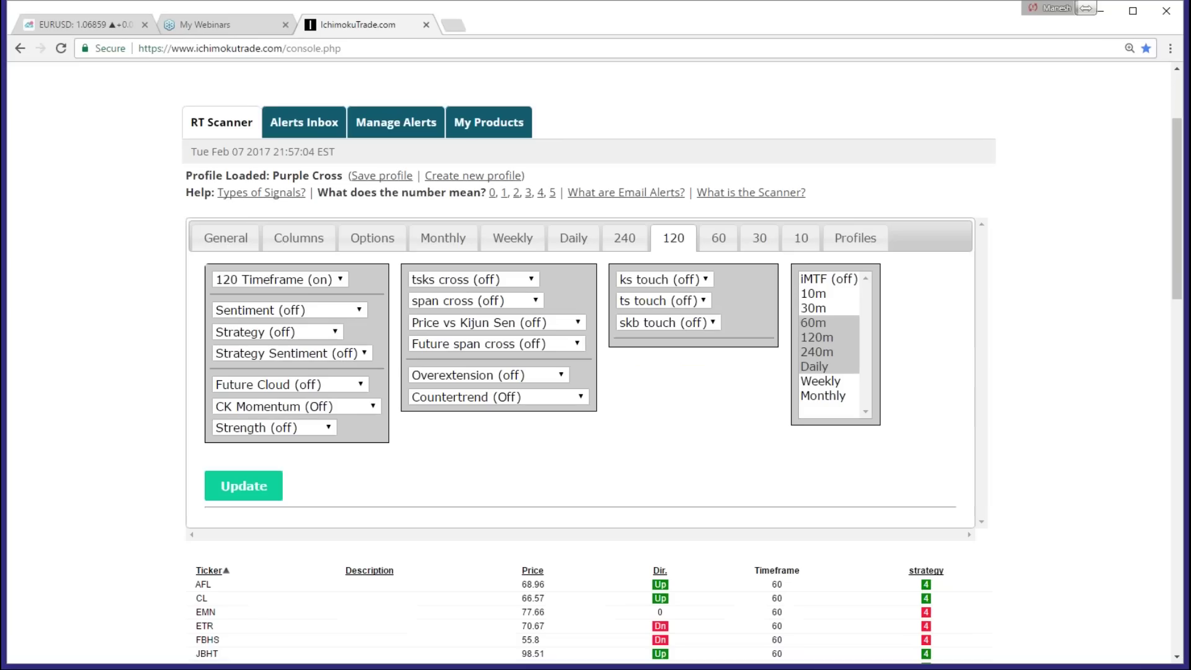
Reset the RT Scanner parameters and confirm, replacing Purple Cross with the Default profile
{"action": "scroll", "coordinate": [583, 373], "scroll_direction": "down", "scroll_amount": 10}
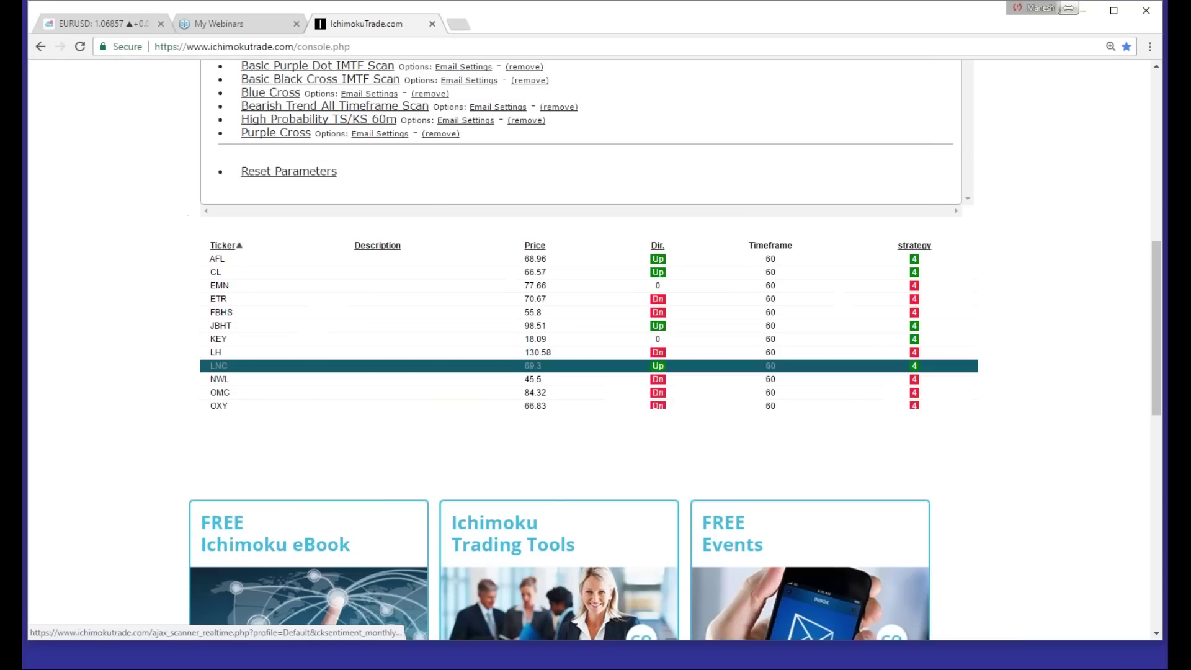
{"action": "left_click", "coordinate": [313, 176]}
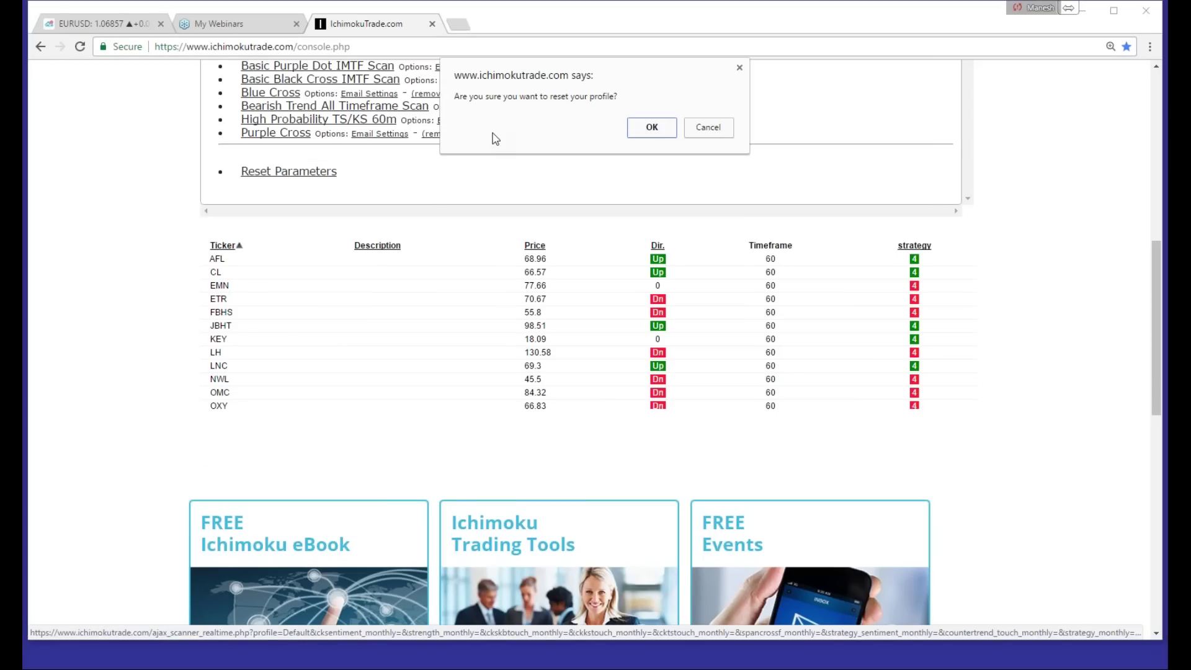
{"action": "left_click", "coordinate": [655, 132]}
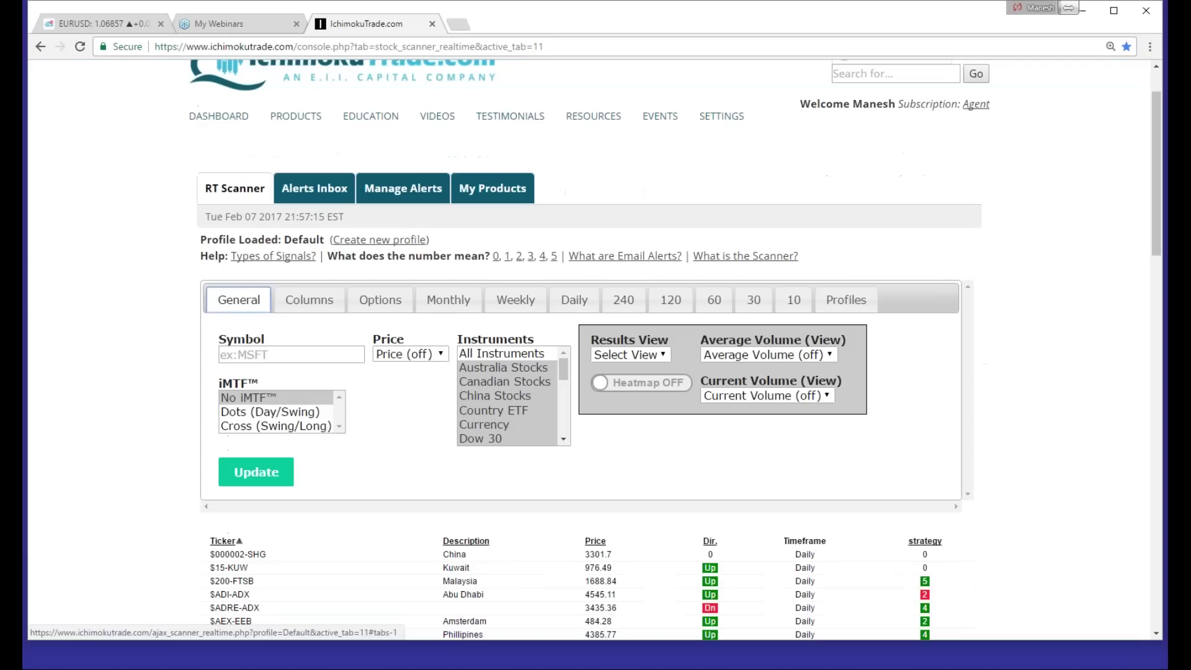
Filter the scan by iMTF Dots (Day/Swing) and Cross (Swing/Long) signals and update
{"action": "left_click", "coordinate": [227, 429]}
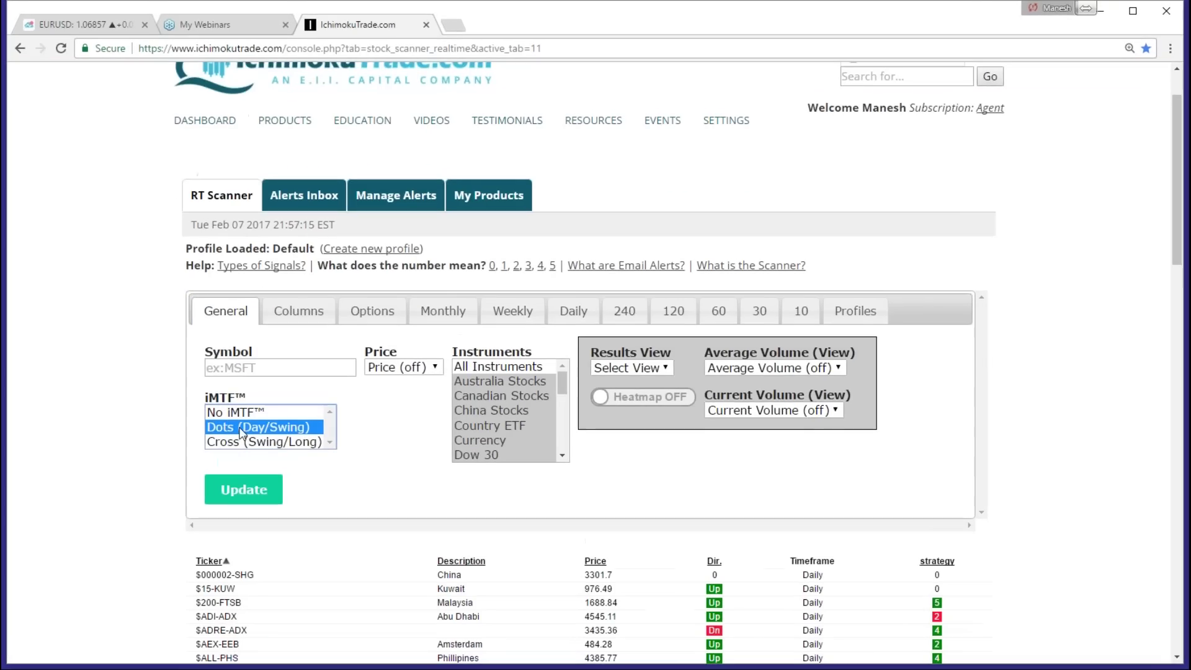
{"action": "left_click", "coordinate": [276, 442], "text": "ctrl"}
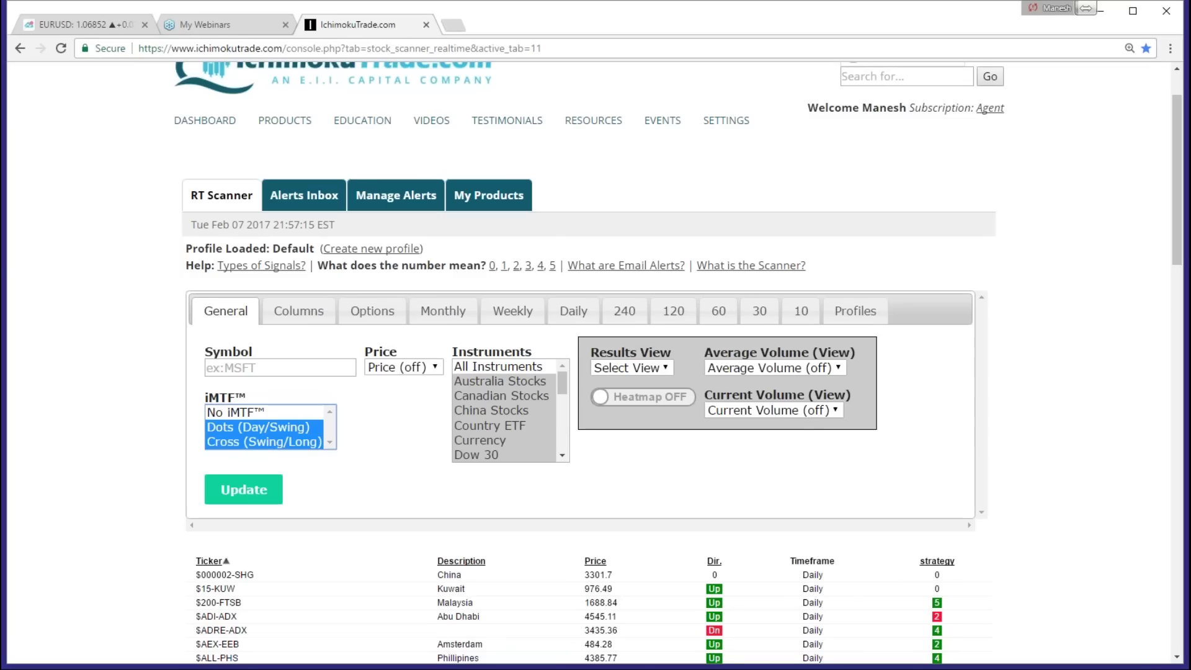
{"action": "left_click", "coordinate": [243, 489]}
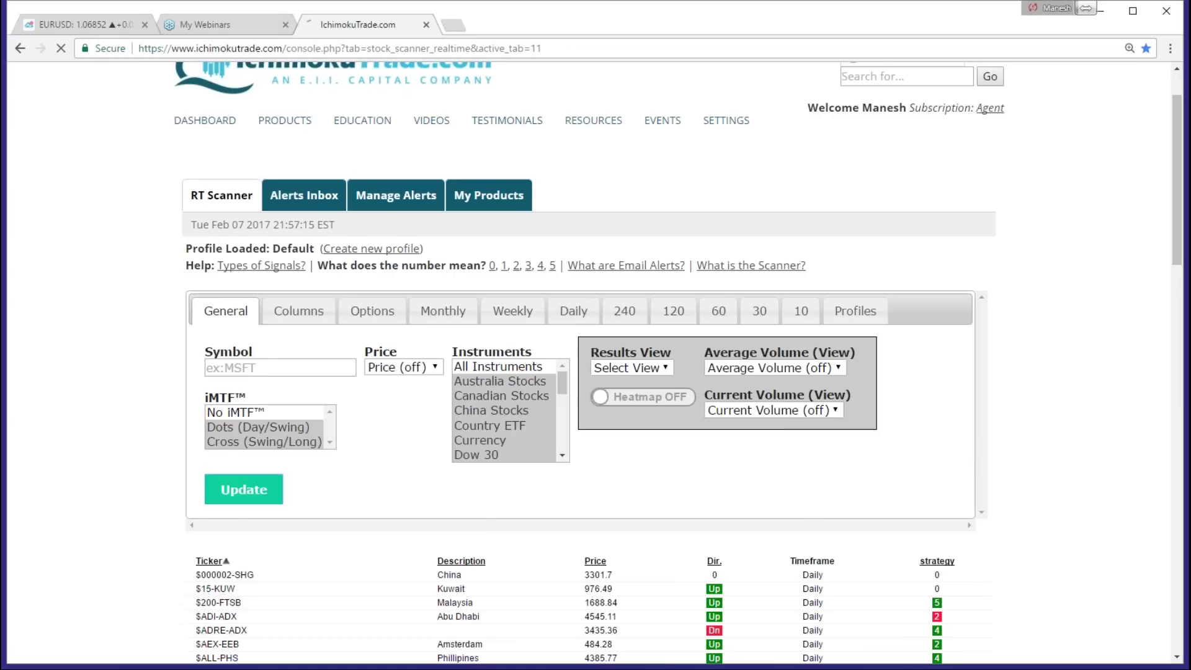
Restrict Instruments to SP500 only, rerun the scan, and review the timeframe 30 results
{"action": "scroll", "coordinate": [514, 349], "scroll_direction": "down", "scroll_amount": 1}
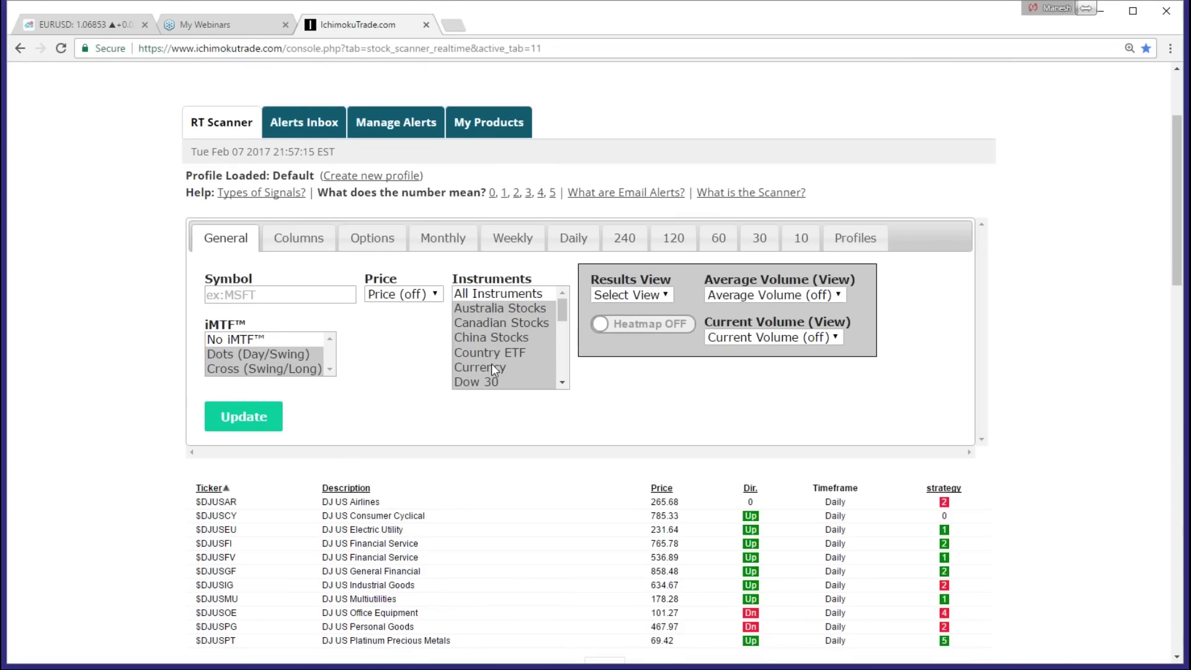
{"action": "left_click", "coordinate": [565, 323]}
{"action": "left_click", "coordinate": [563, 316]}
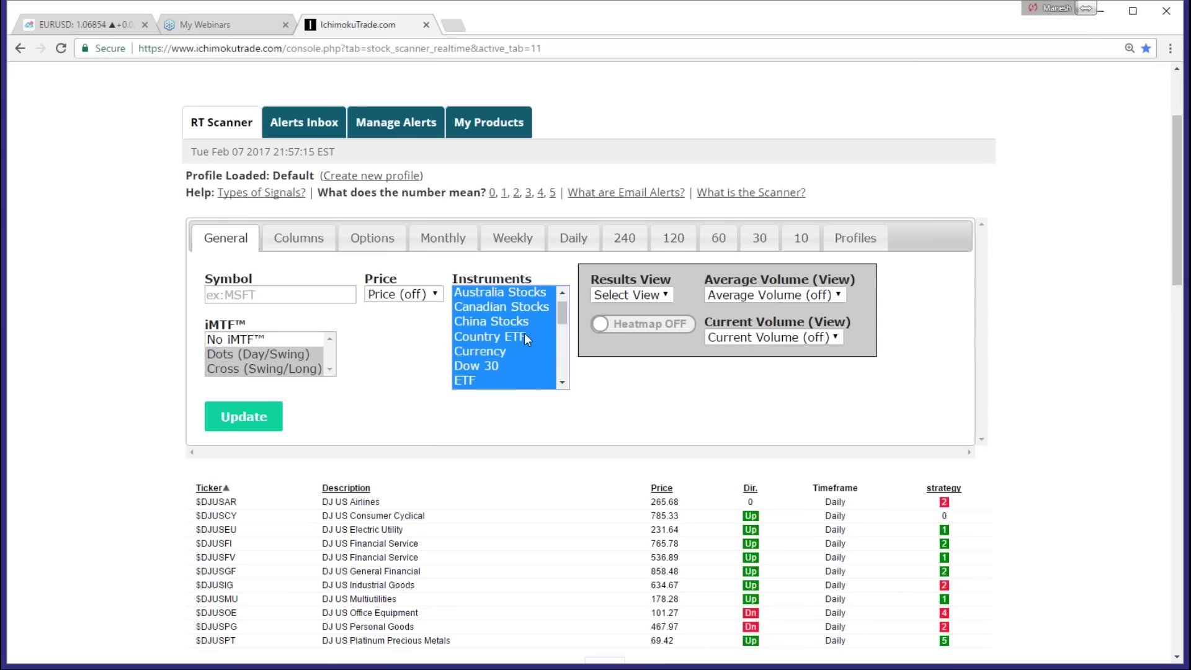
{"action": "left_click", "coordinate": [563, 382]}
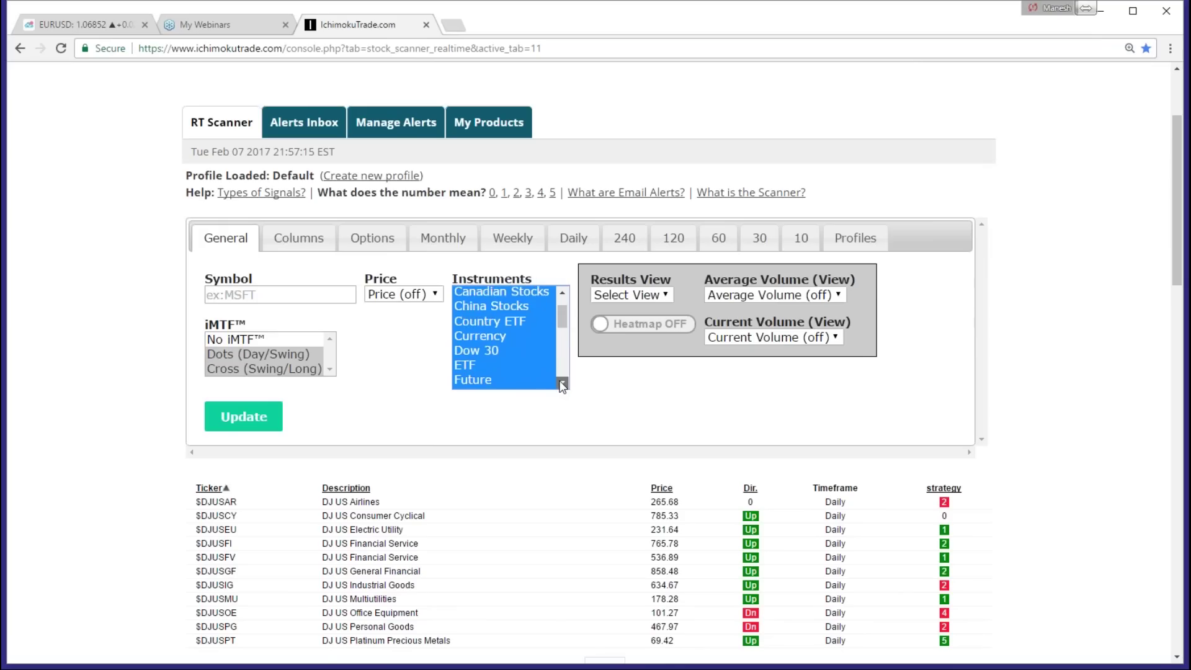
{"action": "left_click", "coordinate": [563, 384]}
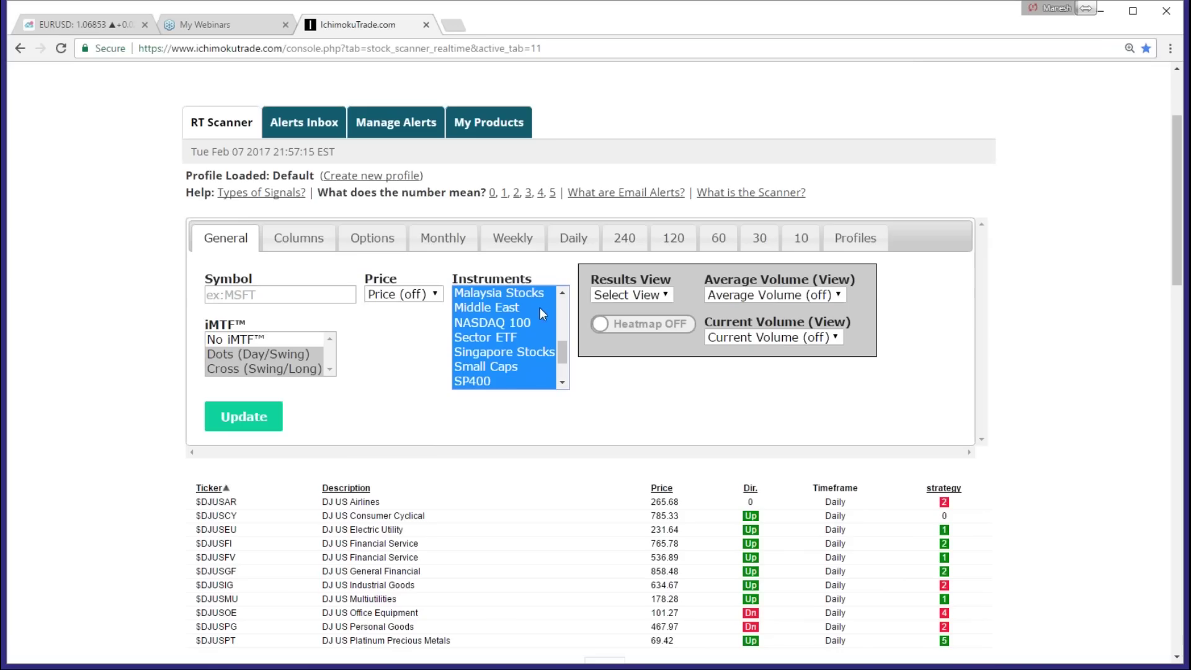
{"action": "left_click", "coordinate": [562, 293]}
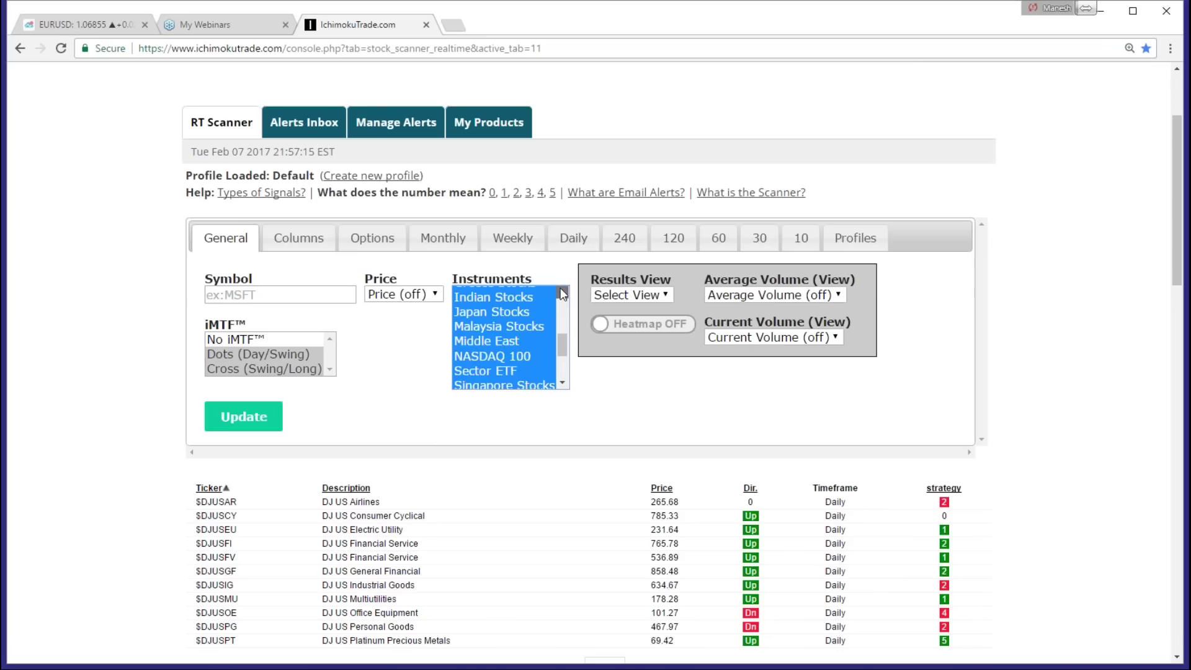
{"action": "left_click", "coordinate": [564, 384]}
{"action": "left_click", "coordinate": [563, 384]}
{"action": "left_click", "coordinate": [563, 385]}
{"action": "left_click", "coordinate": [563, 385]}
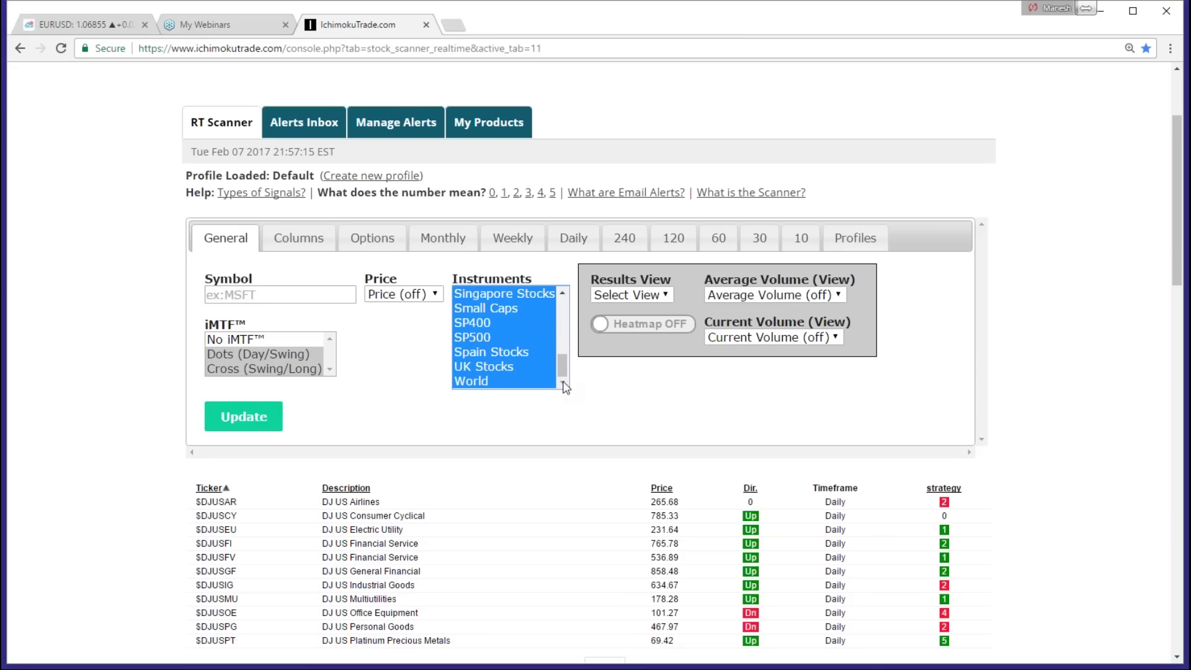
{"action": "left_click", "coordinate": [497, 337]}
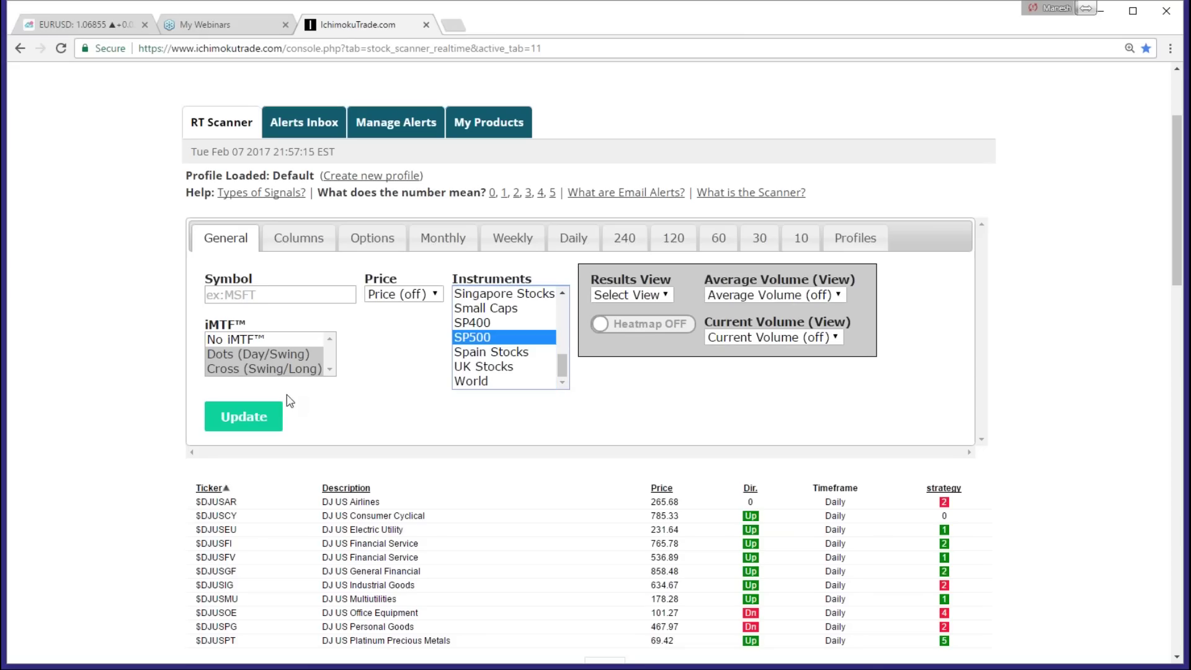
{"action": "left_click", "coordinate": [255, 416]}
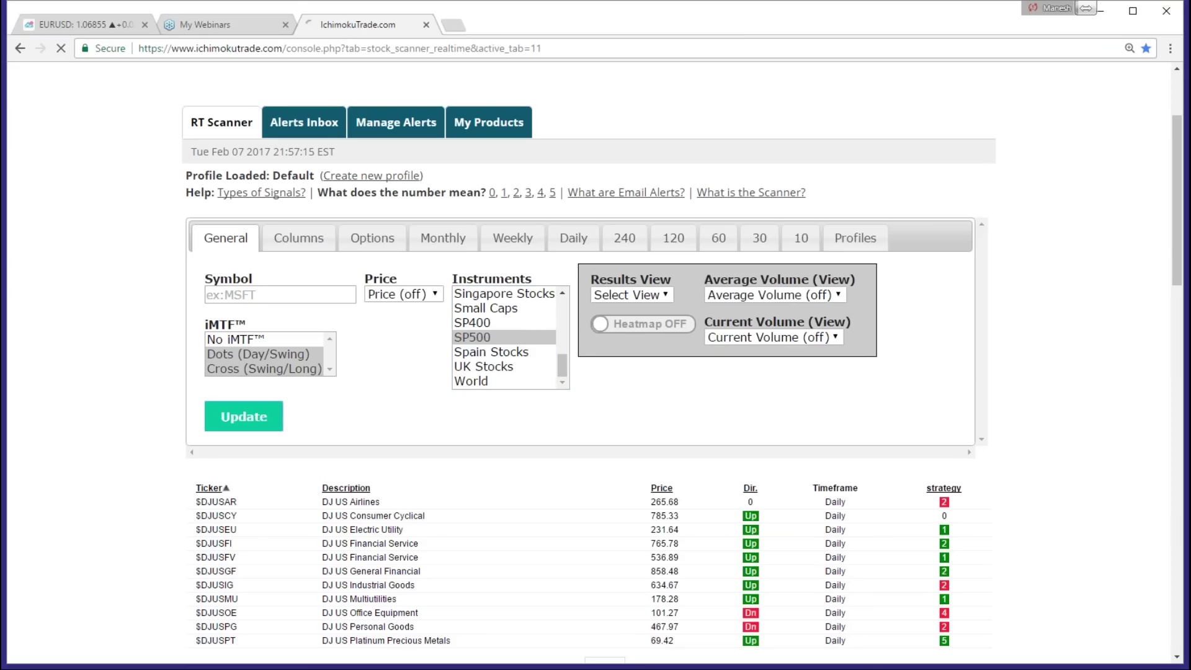
{"action": "scroll", "coordinate": [372, 546], "scroll_direction": "down", "scroll_amount": 2}
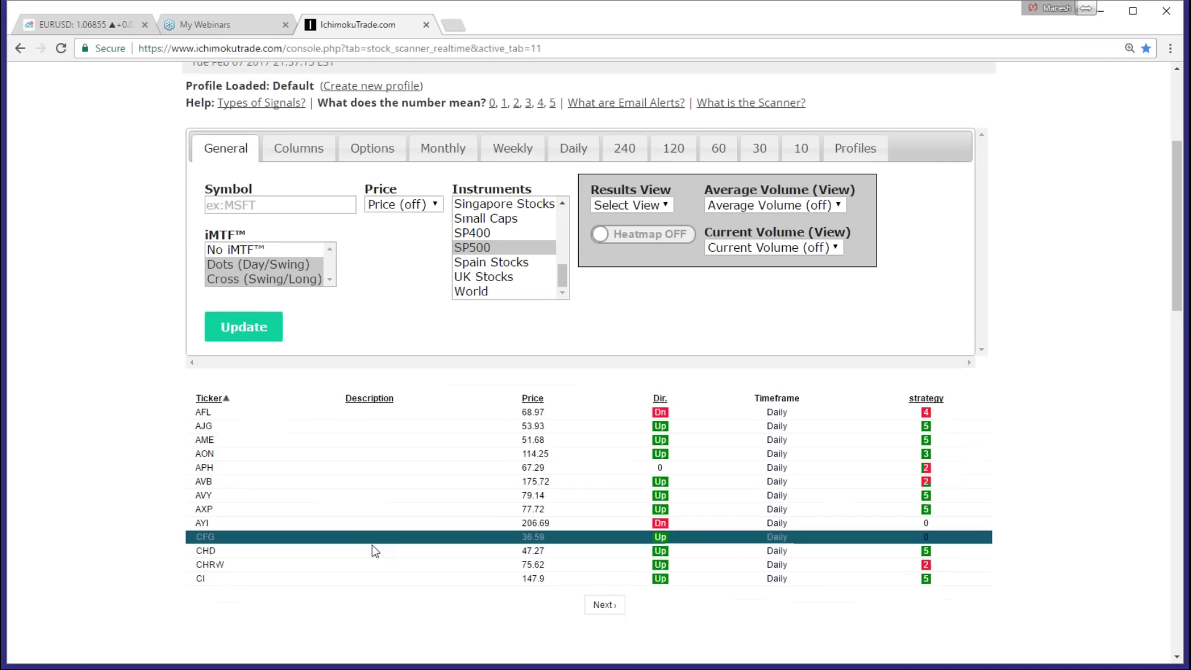
{"action": "scroll", "coordinate": [475, 438], "scroll_direction": "up", "scroll_amount": 4}
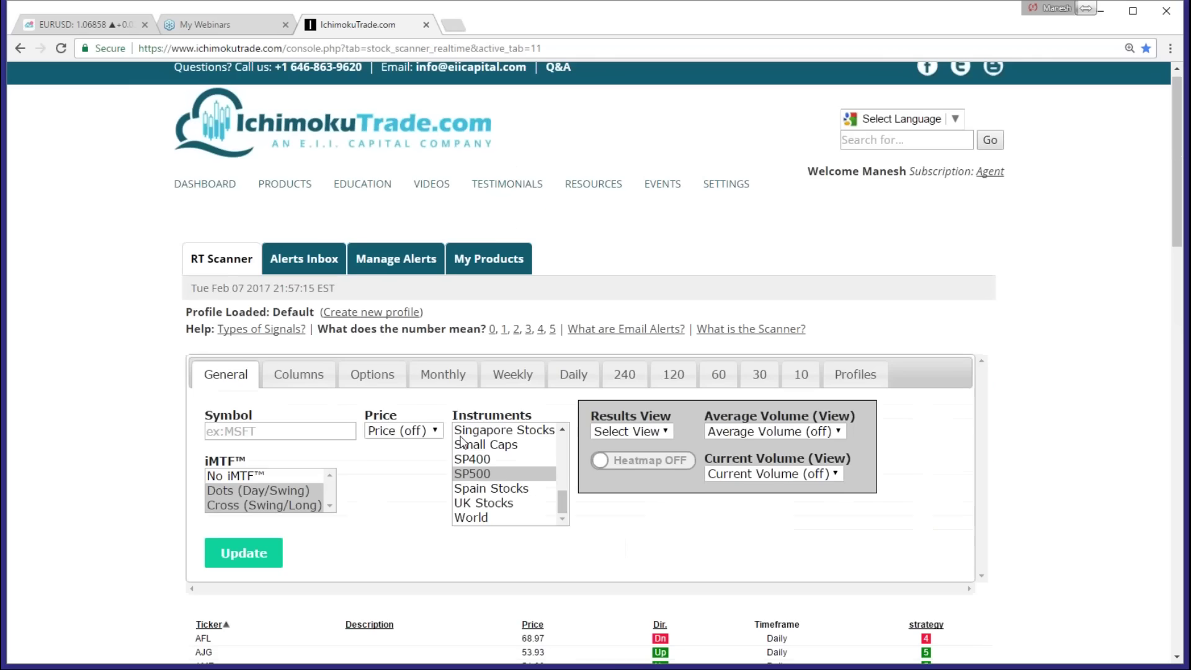
{"action": "scroll", "coordinate": [462, 441], "scroll_direction": "down", "scroll_amount": 2}
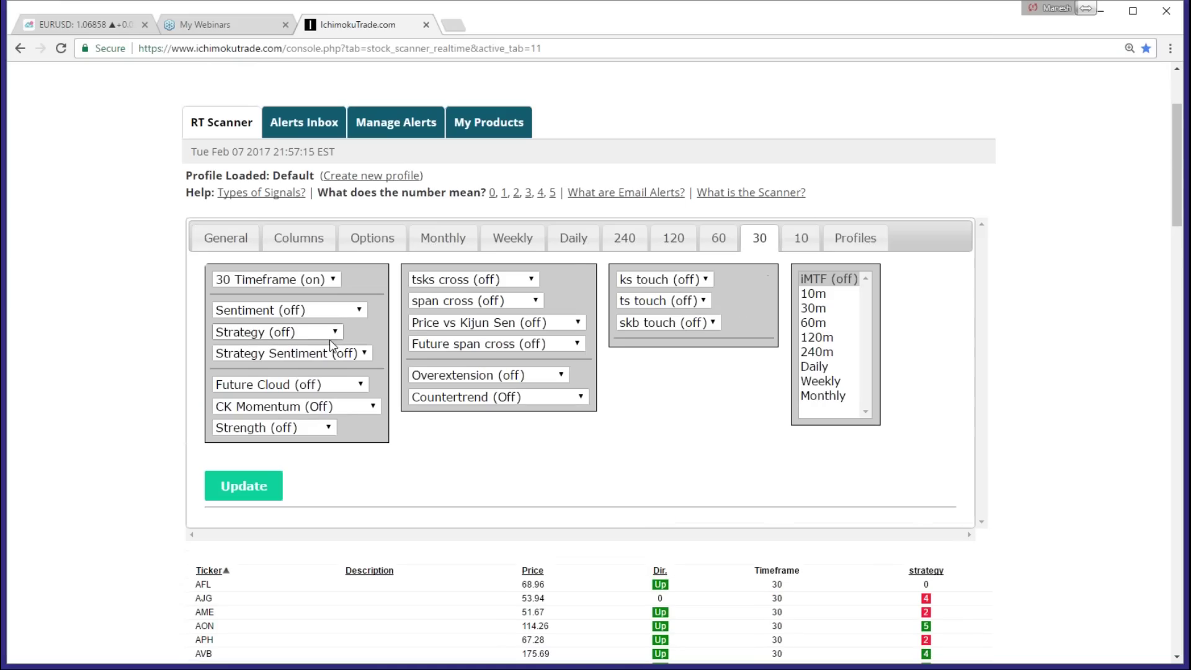
Set the 30-minute strategy to Cloud breakout (4), update, and review the strategy-4 results
{"action": "left_click", "coordinate": [316, 334]}
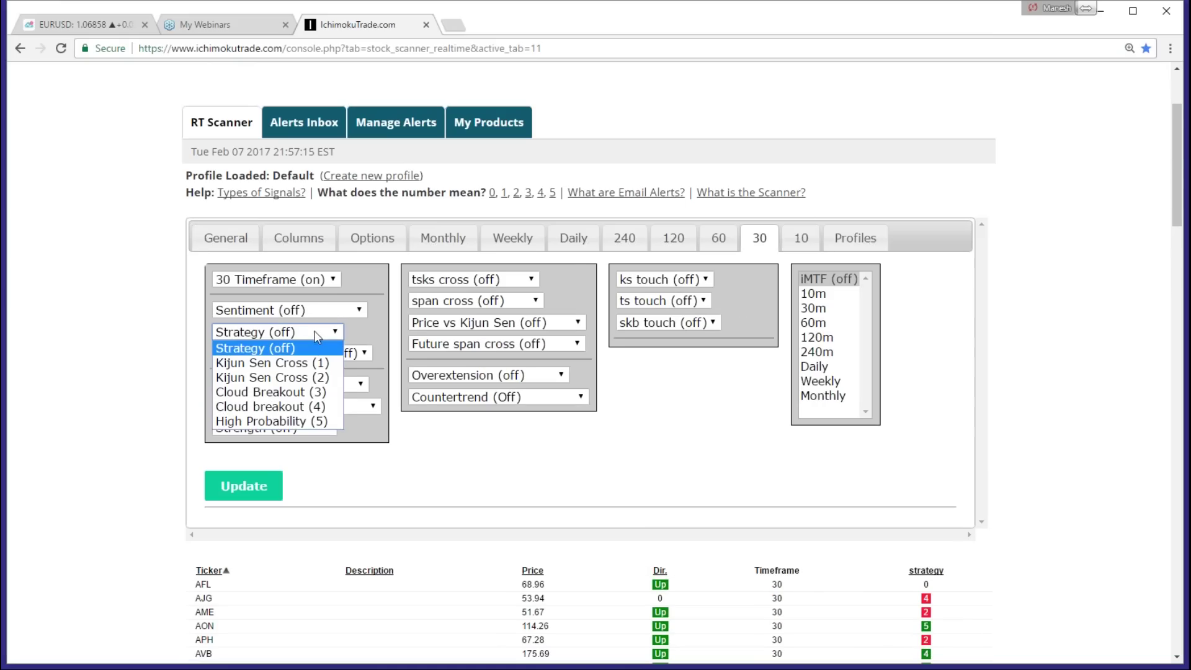
{"action": "left_click", "coordinate": [313, 407]}
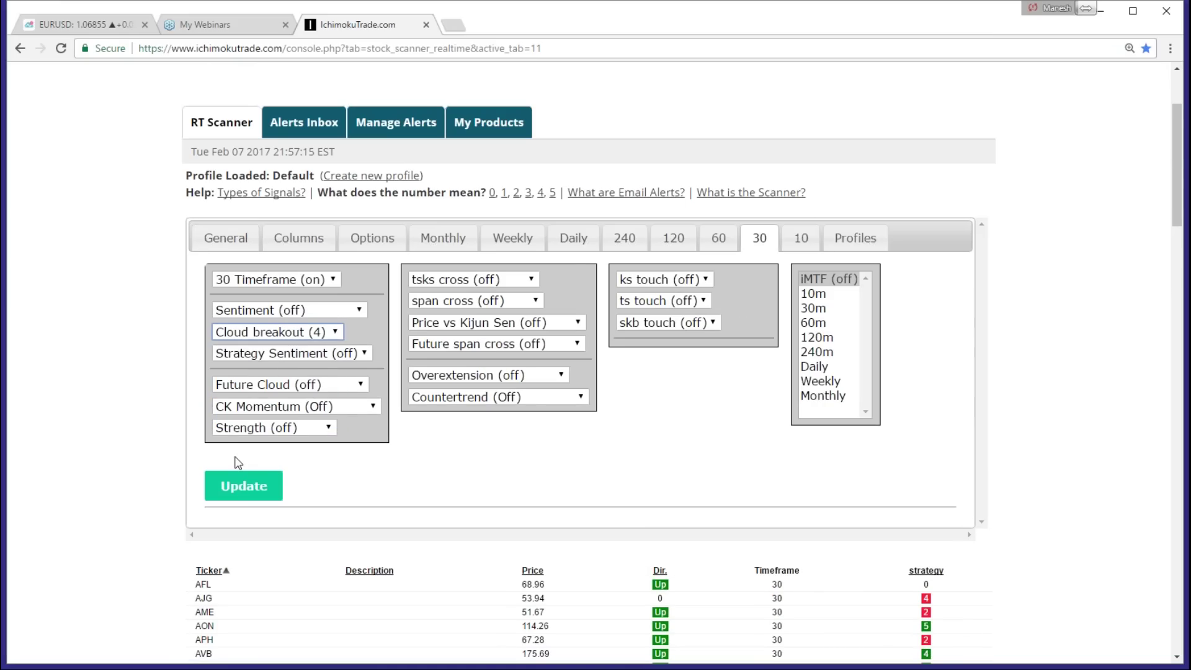
{"action": "left_click", "coordinate": [243, 497]}
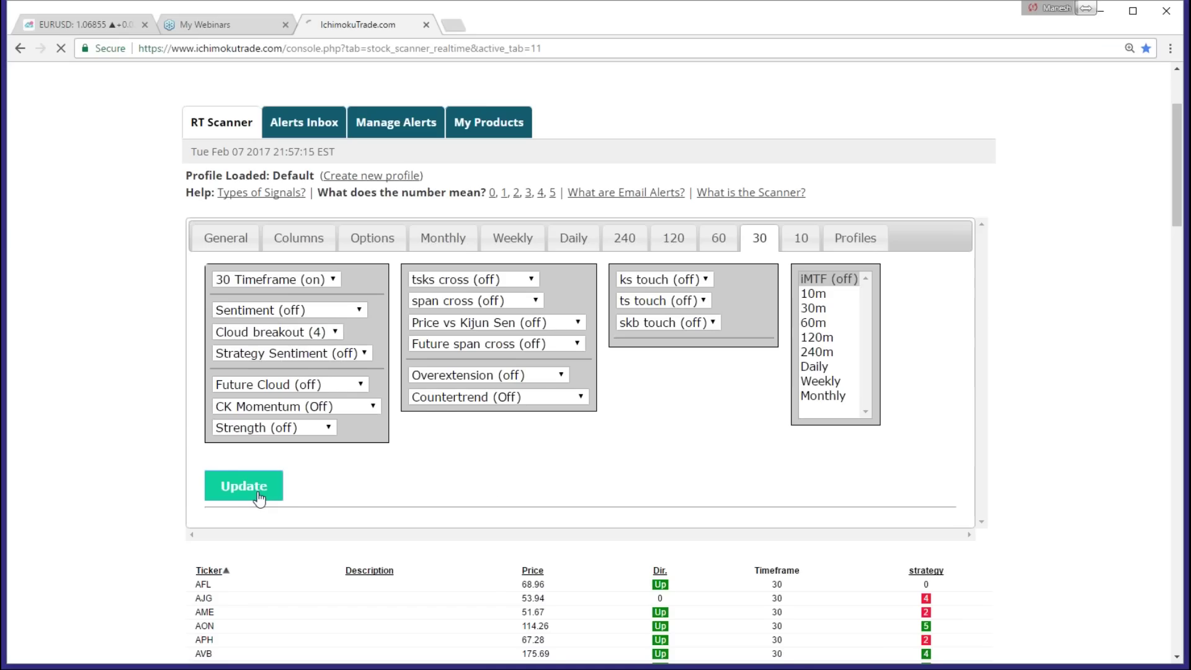
{"action": "scroll", "coordinate": [520, 409], "scroll_direction": "down", "scroll_amount": 5}
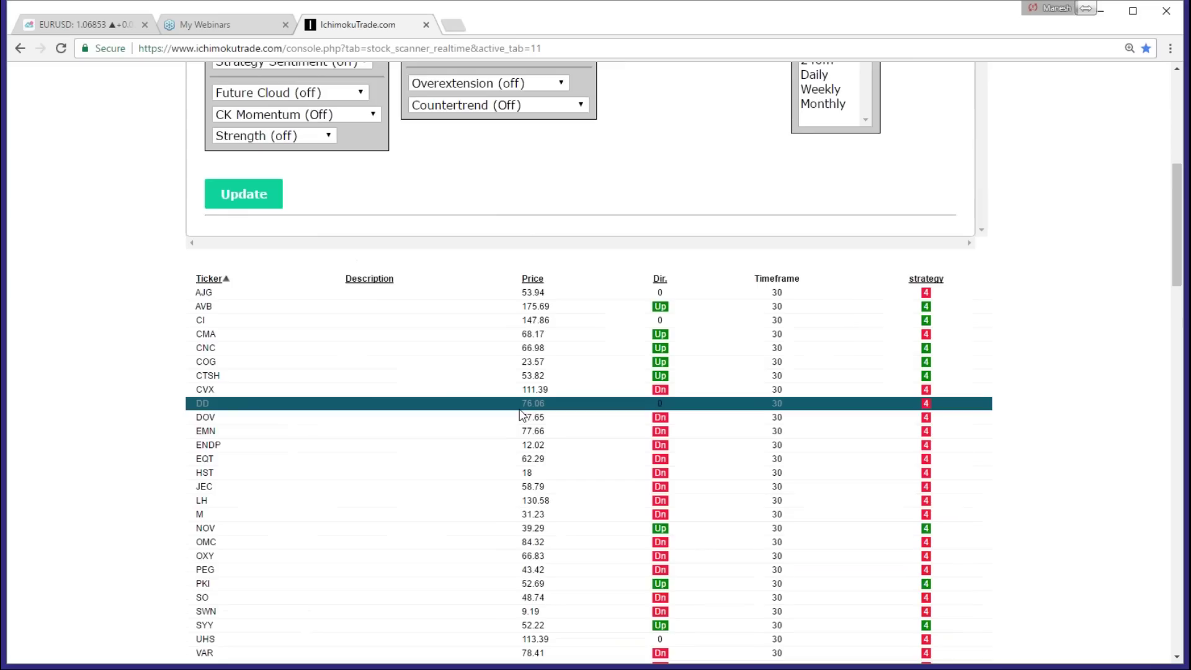
{"action": "scroll", "coordinate": [521, 410], "scroll_direction": "down", "scroll_amount": 4}
{"action": "scroll", "coordinate": [522, 410], "scroll_direction": "up", "scroll_amount": 2}
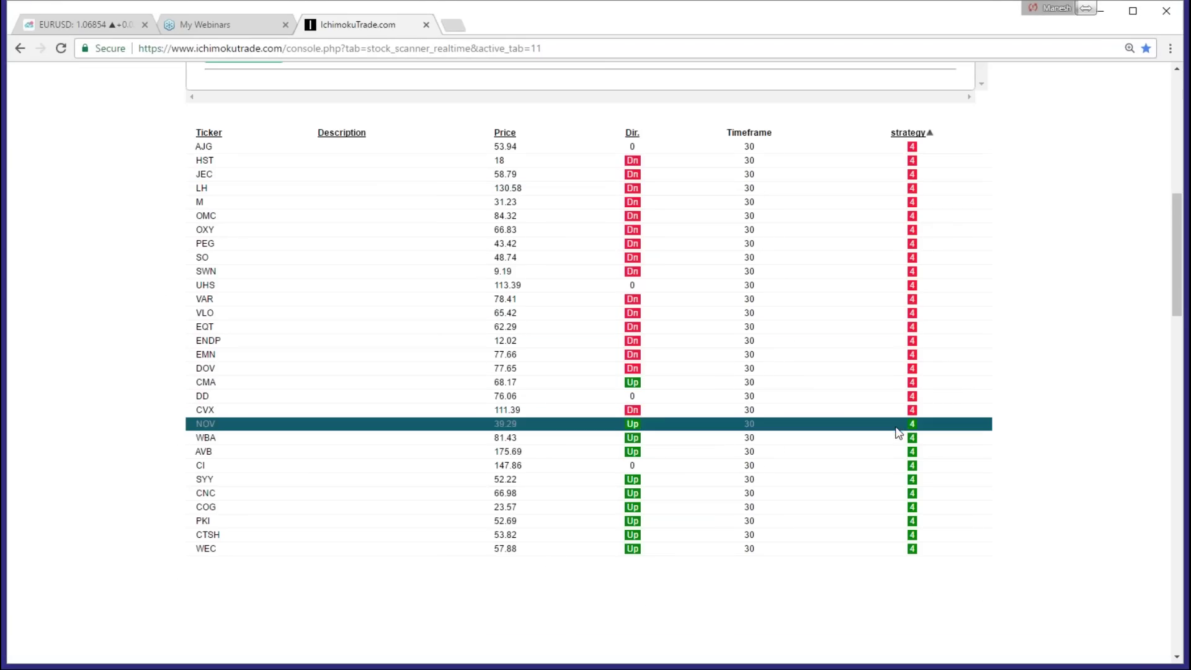
{"action": "scroll", "coordinate": [894, 582], "scroll_direction": "up", "scroll_amount": 6}
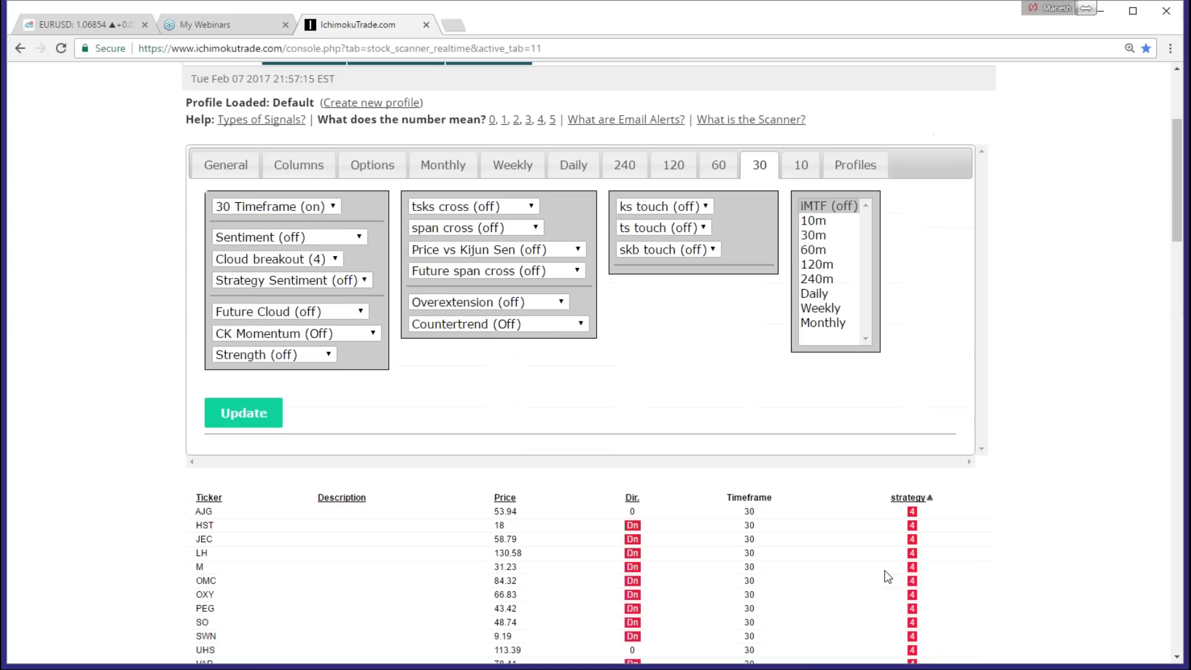
Turn the 240 timeframe on with Cloud breakout (4) strategy and update the scan
{"action": "left_click", "coordinate": [196, 166]}
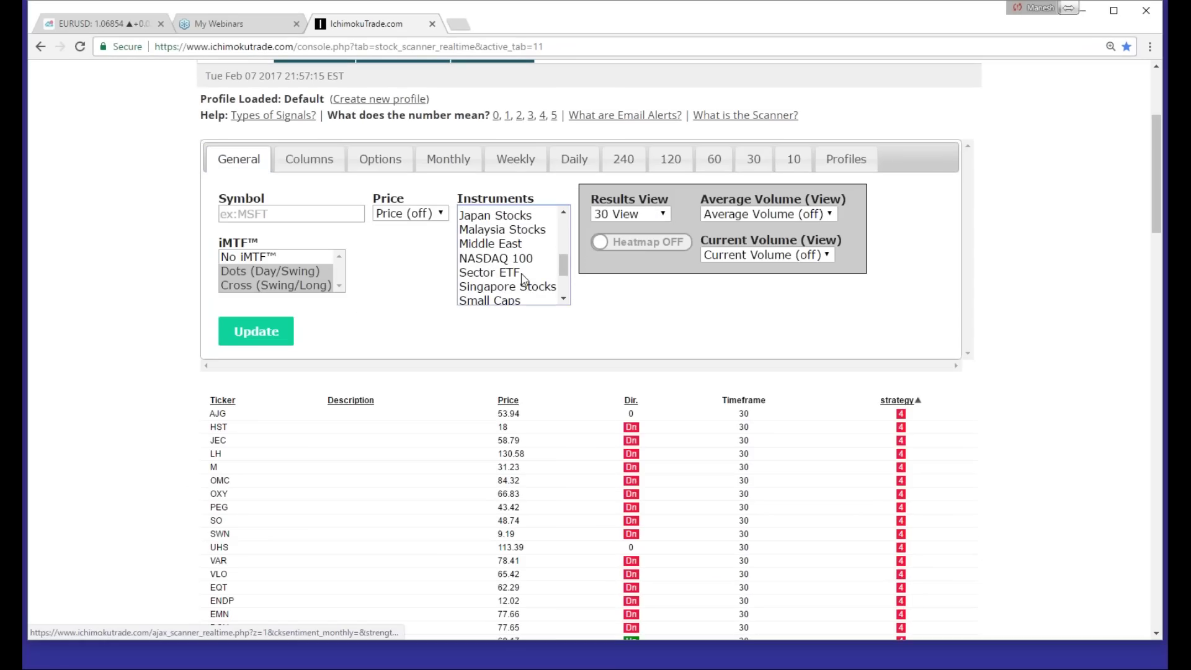
{"action": "scroll", "coordinate": [523, 280], "scroll_direction": "up", "scroll_amount": 2}
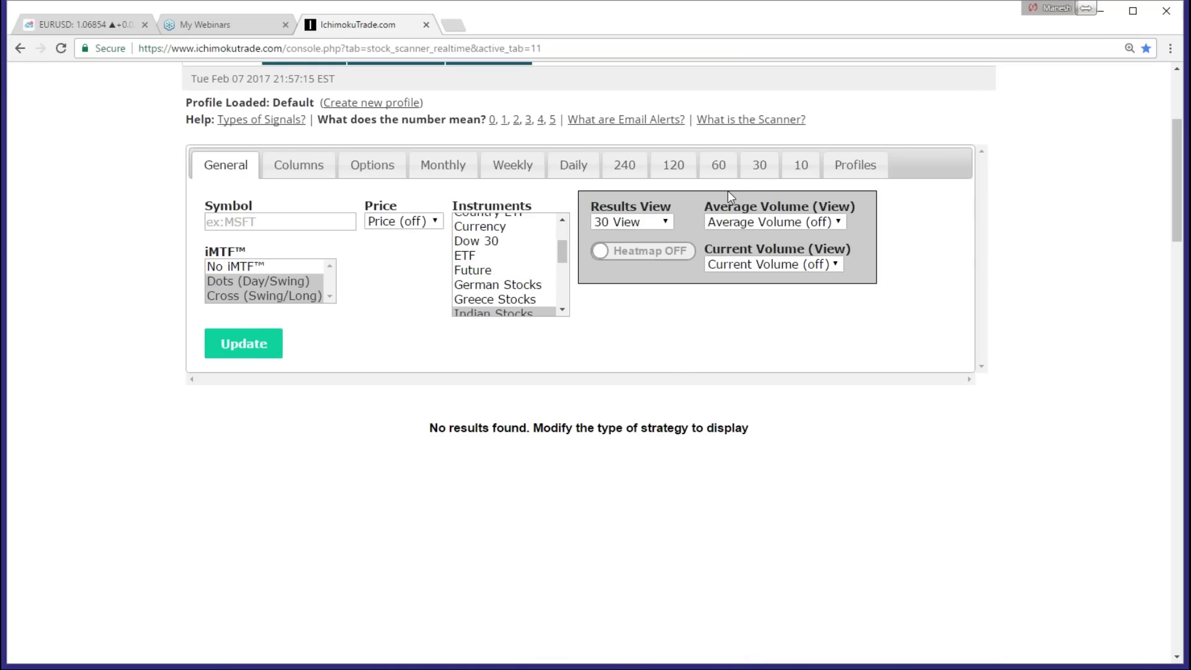
{"action": "left_click", "coordinate": [760, 164]}
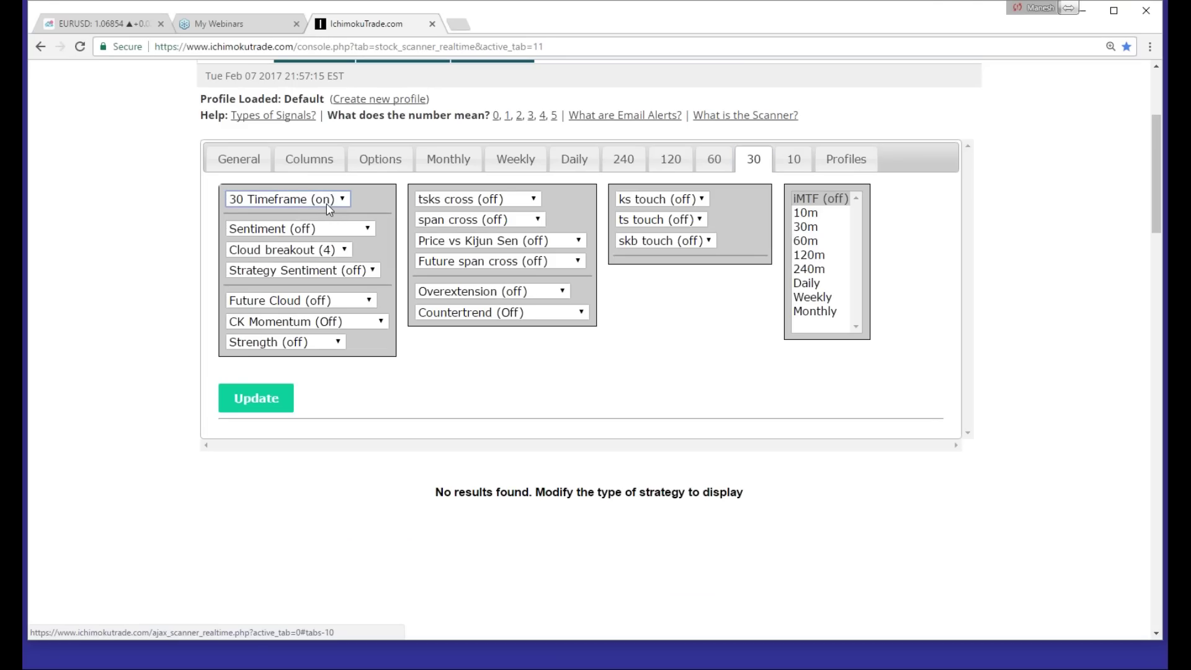
{"action": "key", "text": "Left"}
{"action": "key", "text": "Left"}
{"action": "key", "text": "Left"}
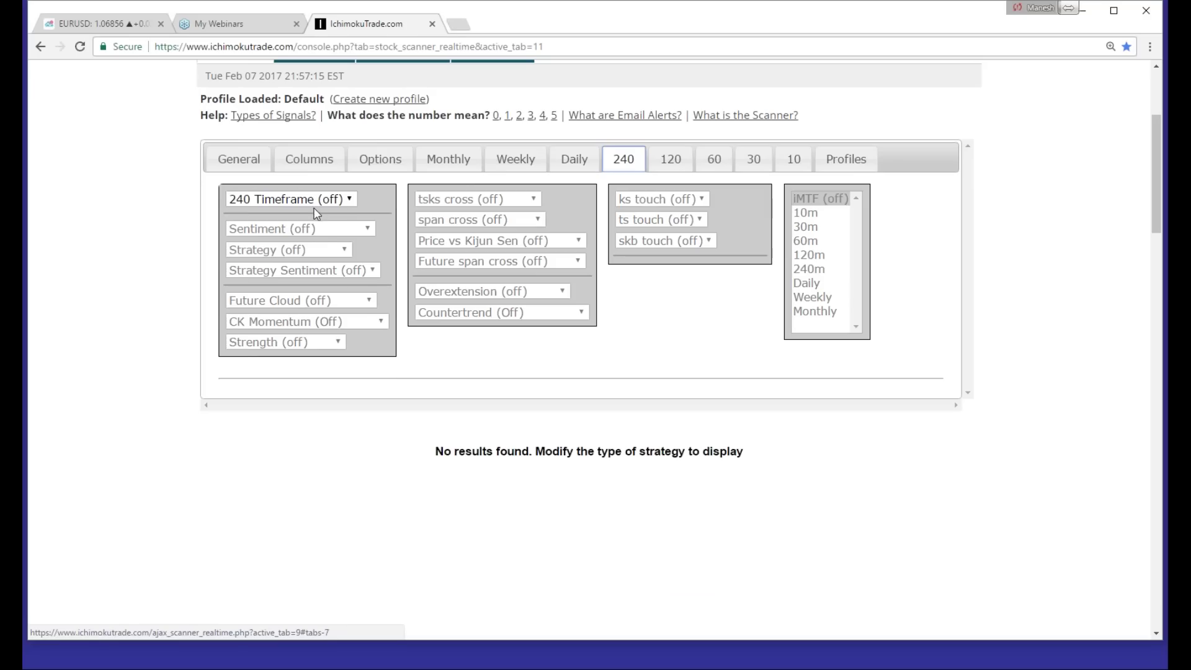
{"action": "left_click", "coordinate": [318, 200]}
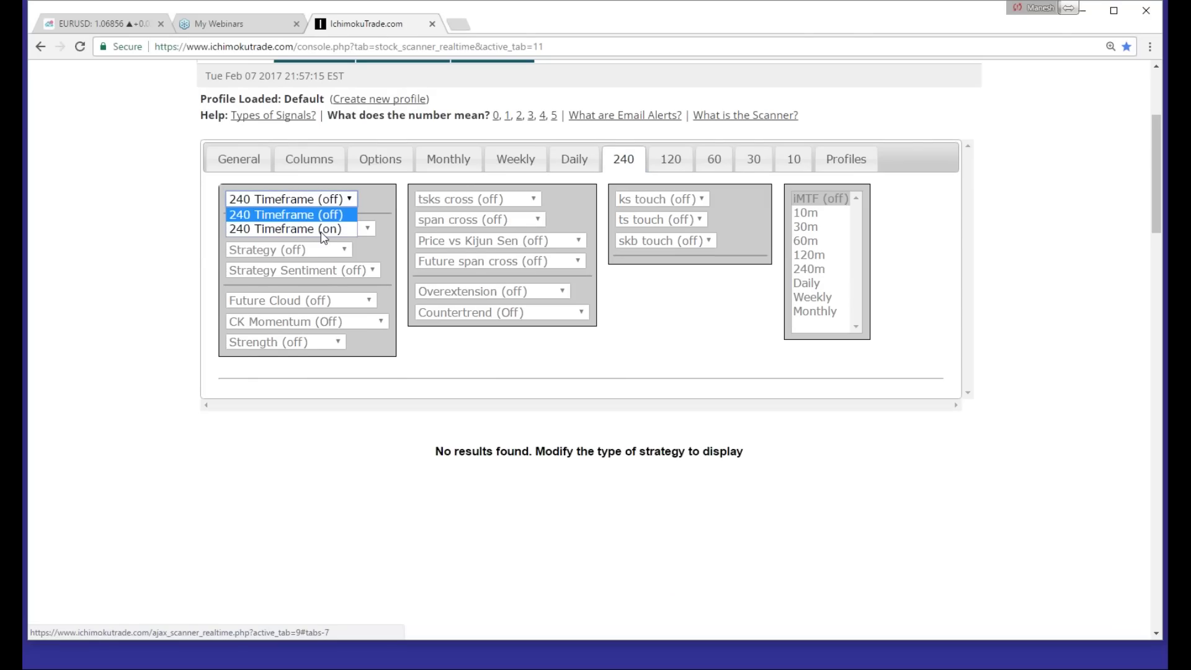
{"action": "left_click", "coordinate": [323, 229]}
{"action": "left_click", "coordinate": [319, 249]}
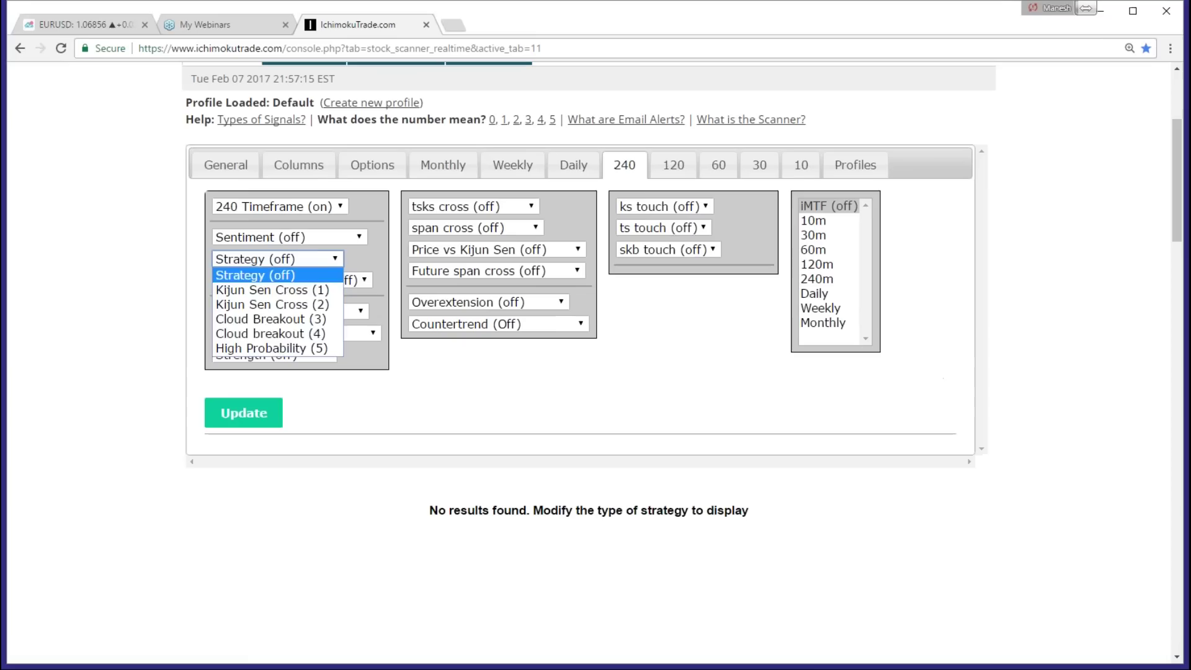
{"action": "left_click", "coordinate": [285, 319]}
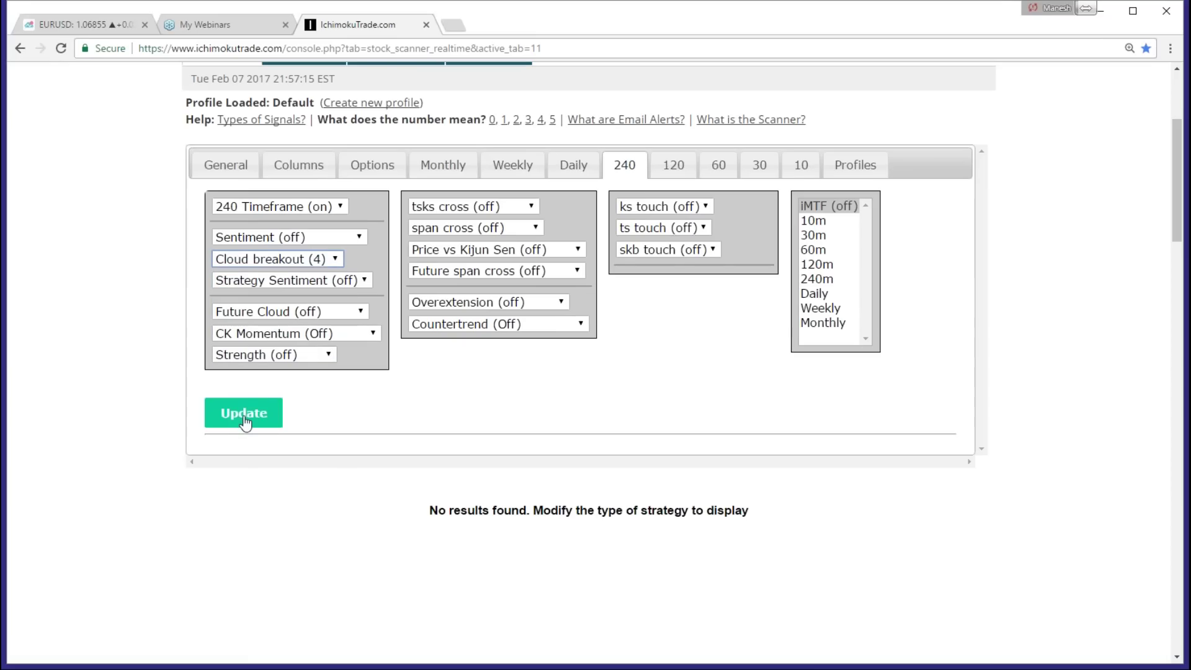
{"action": "left_click", "coordinate": [245, 421]}
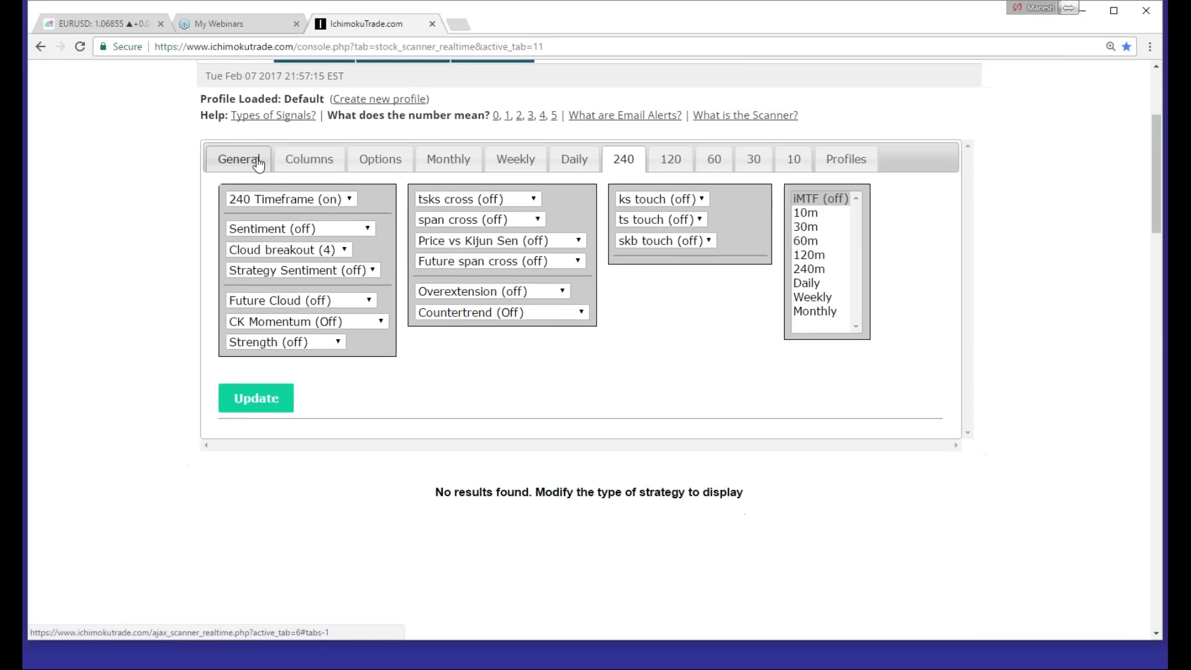
Limit the iMTF filter to Cross (Swing/Long) only and recheck the 240 settings
{"action": "left_click", "coordinate": [231, 165]}
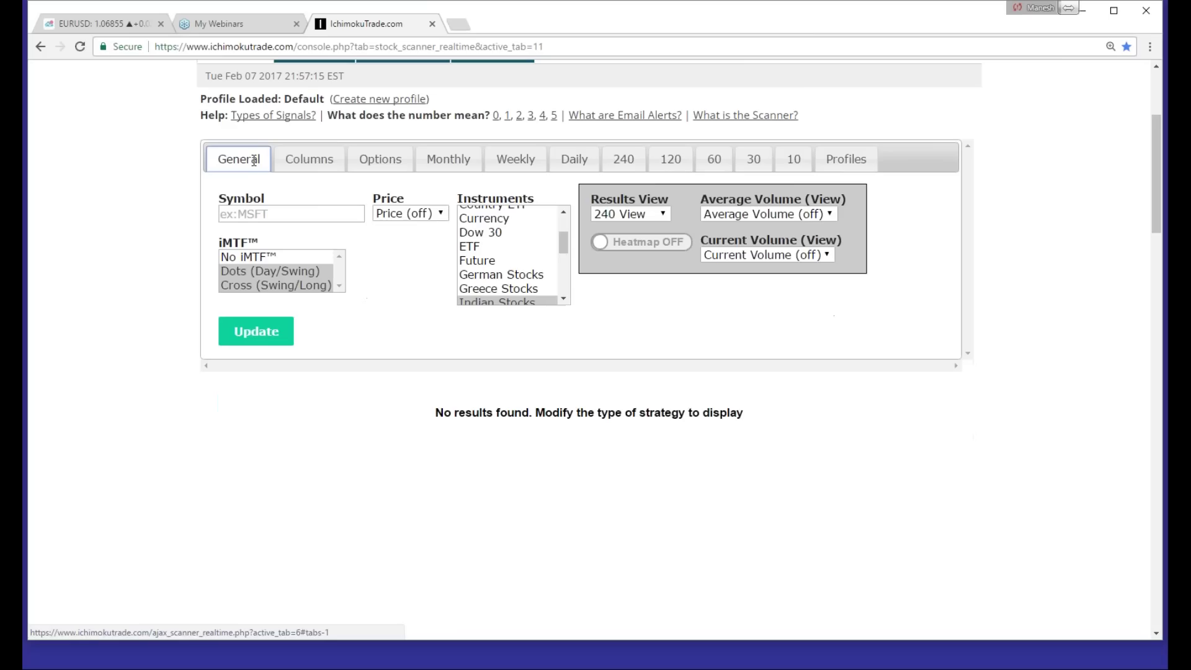
{"action": "left_click", "coordinate": [263, 287]}
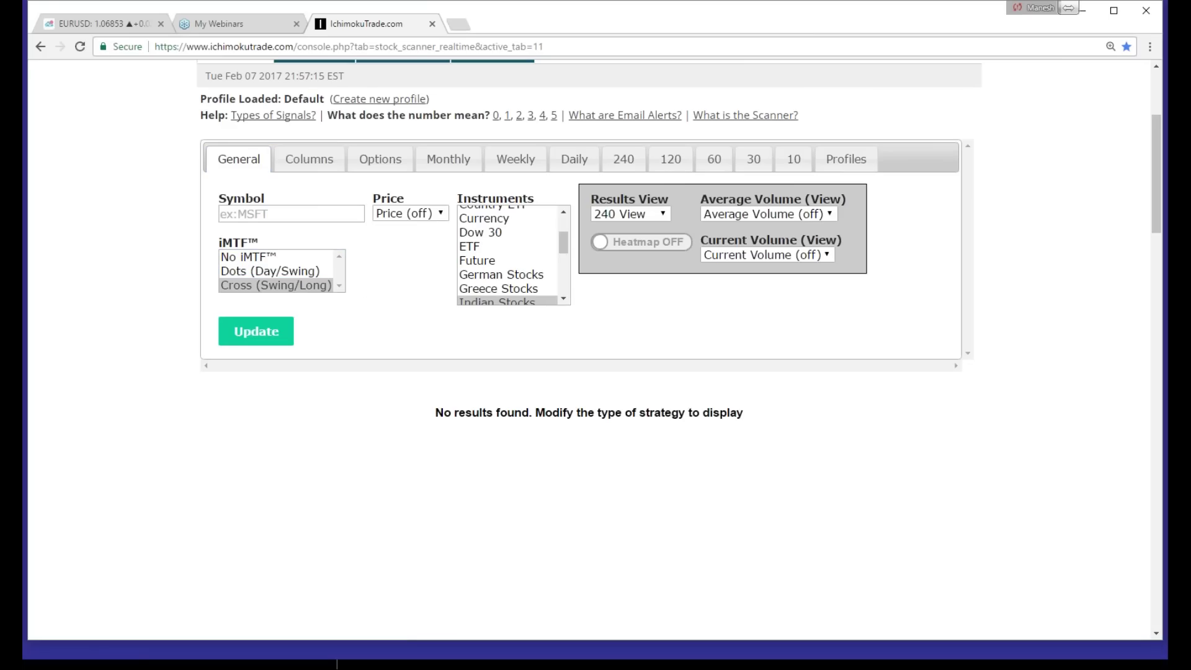
{"action": "left_click", "coordinate": [636, 160]}
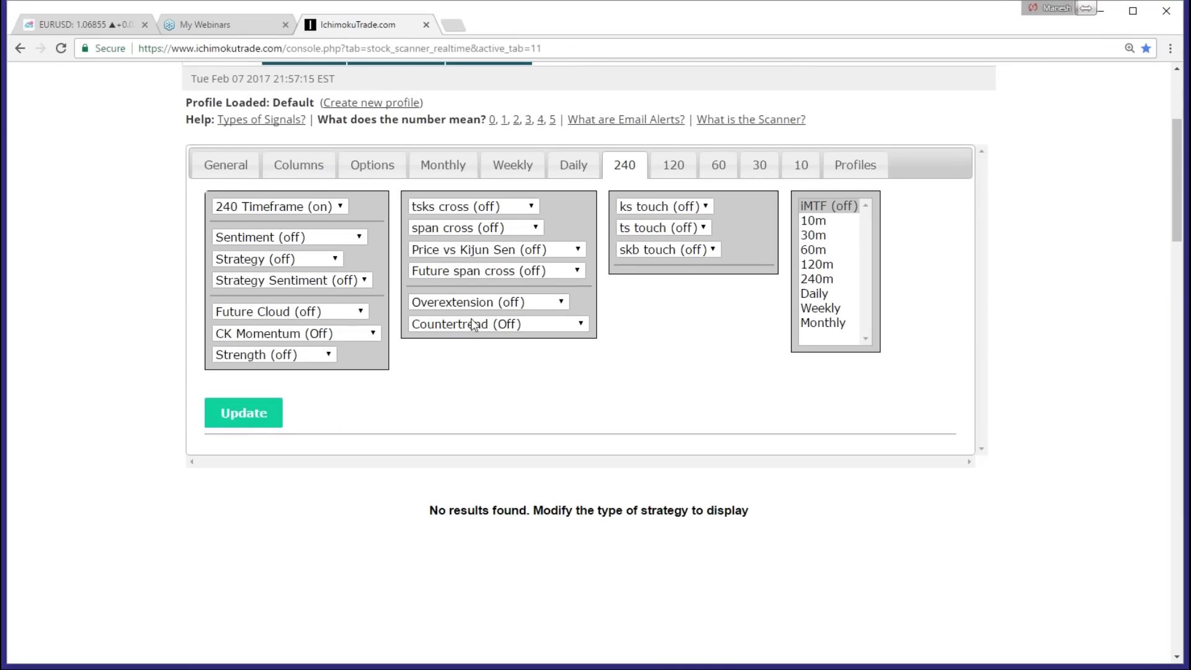
{"action": "left_click", "coordinate": [251, 180]}
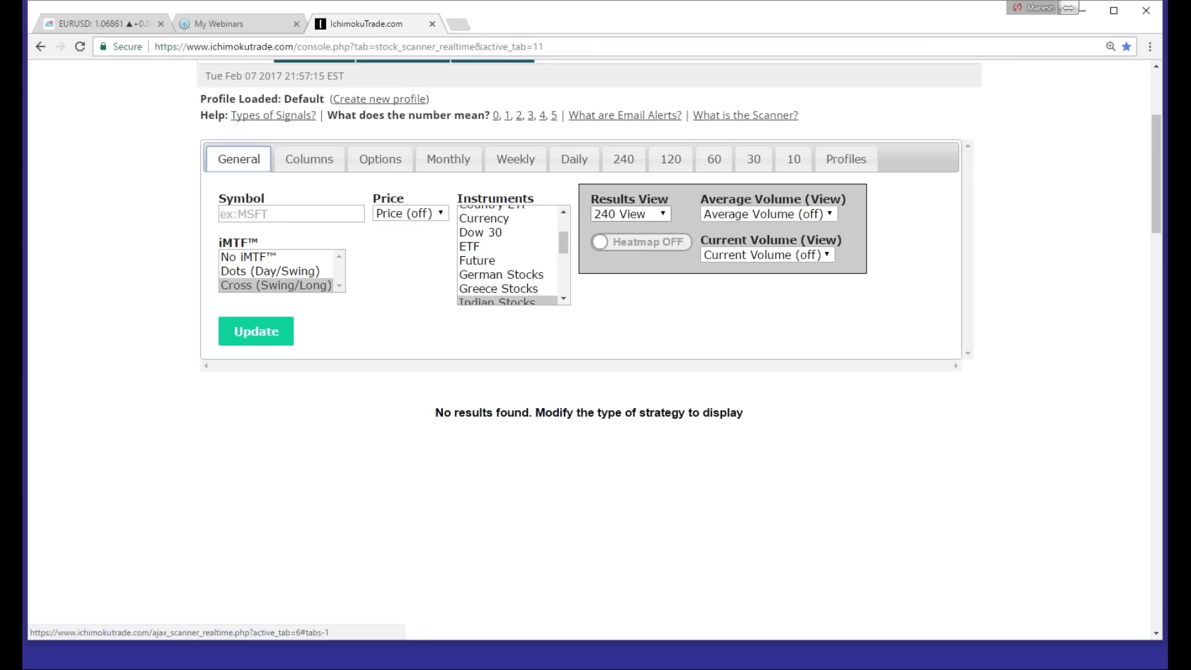
Reset the scanner profile parameters from Profiles, confirm, and reload the RT Scanner results
{"action": "left_click", "coordinate": [835, 162]}
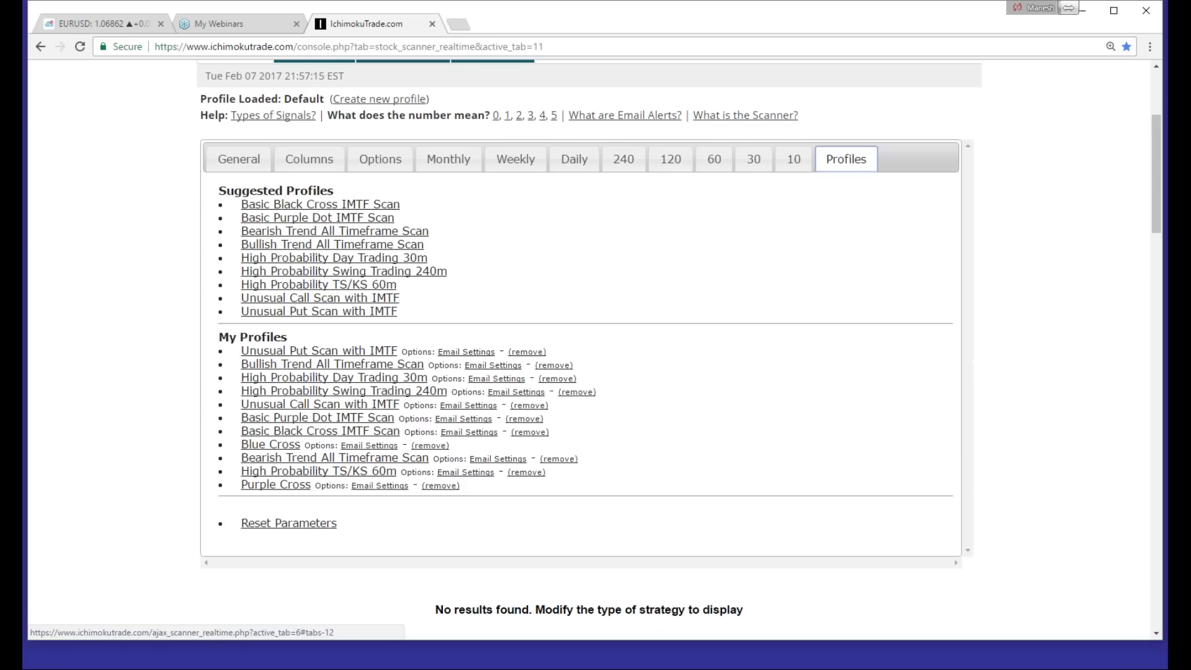
{"action": "left_click", "coordinate": [332, 531]}
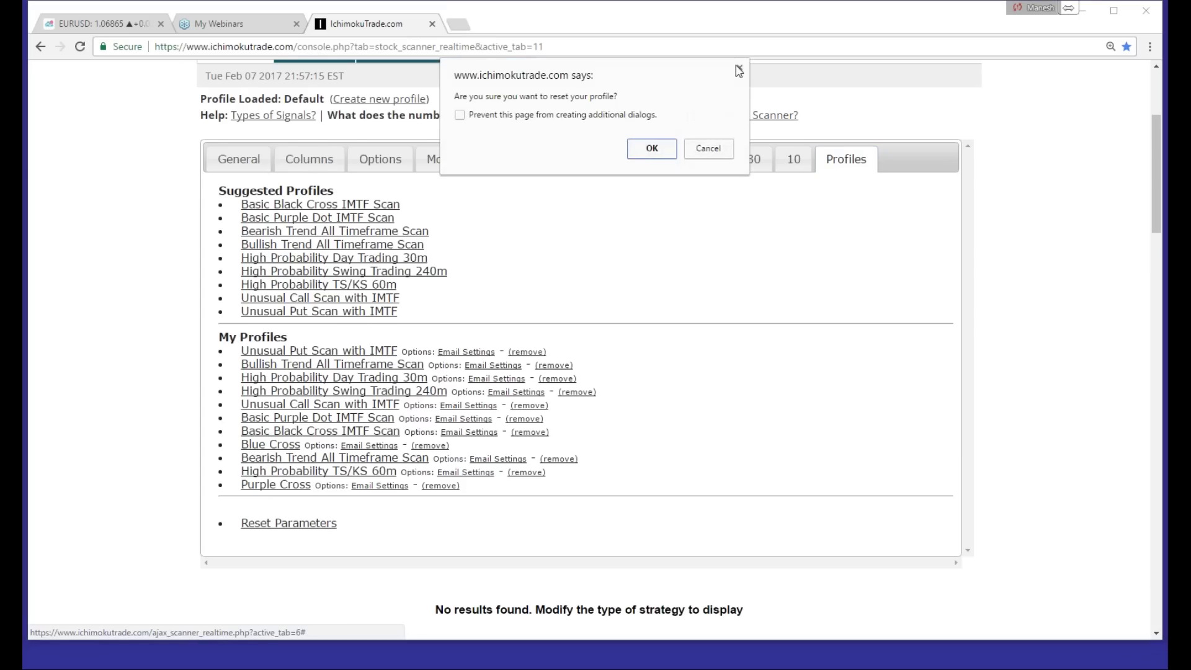
{"action": "left_click", "coordinate": [651, 148]}
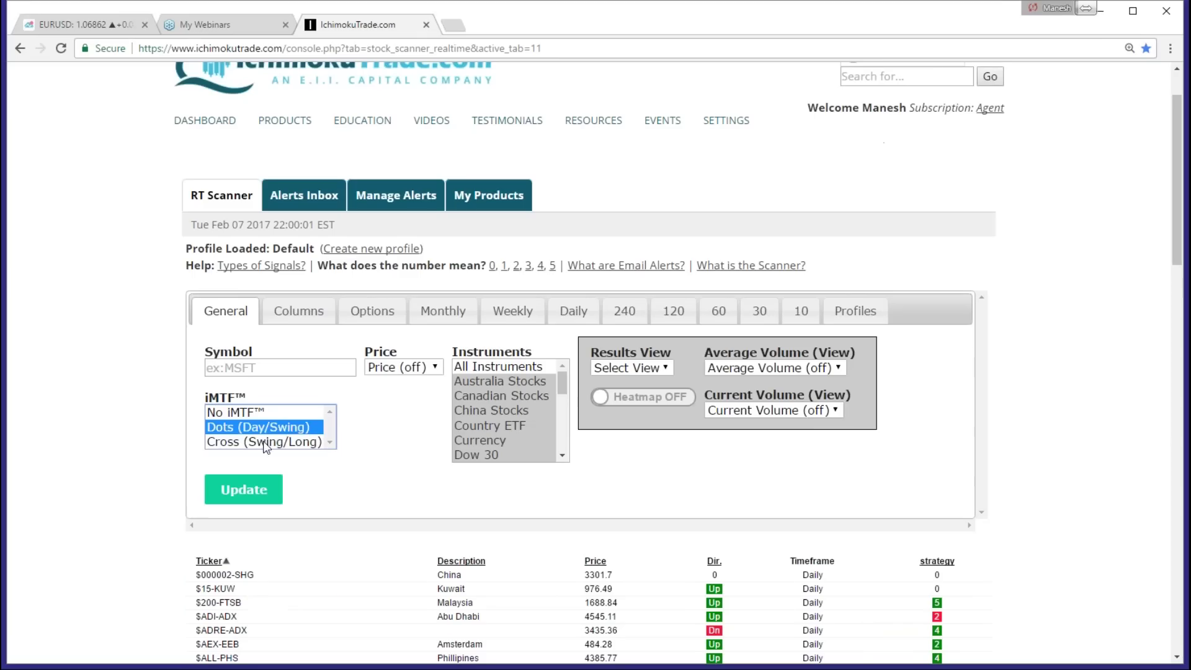
{"action": "left_click", "coordinate": [281, 426], "text": "ctrl"}
{"action": "left_click", "coordinate": [281, 466]}
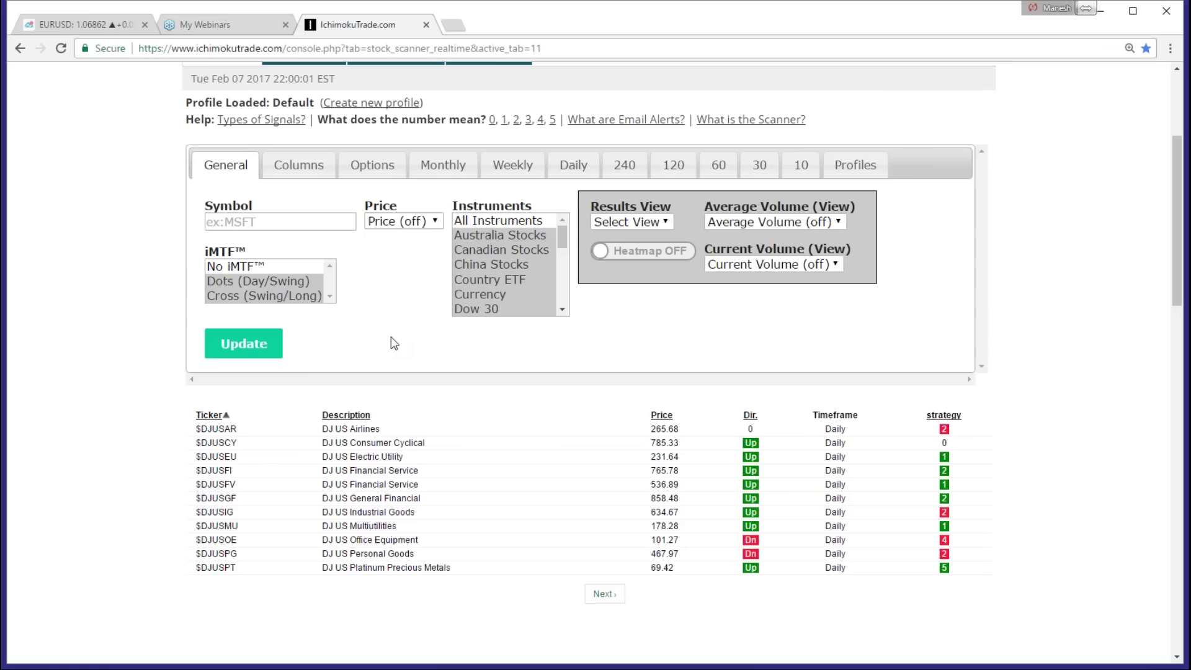
{"action": "scroll", "coordinate": [391, 344], "scroll_direction": "up", "scroll_amount": 4}
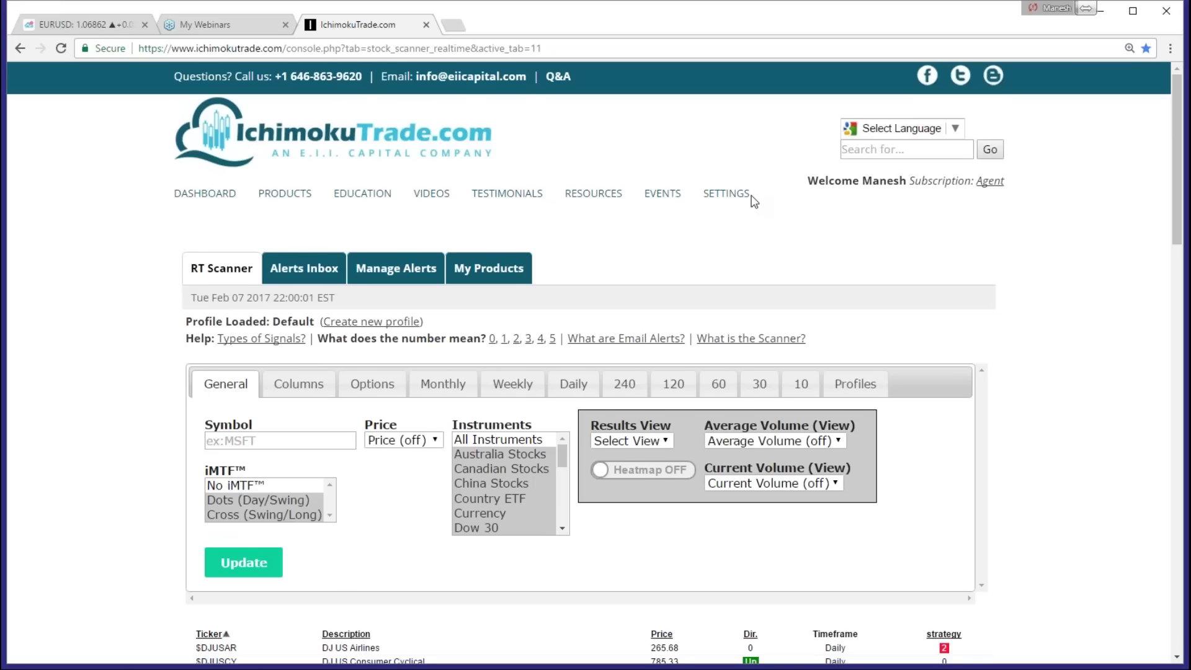
Open the Upgrade page from SETTINGS and highlight the Forex Package $59.99/month price
{"action": "mouse_move", "coordinate": [728, 195]}
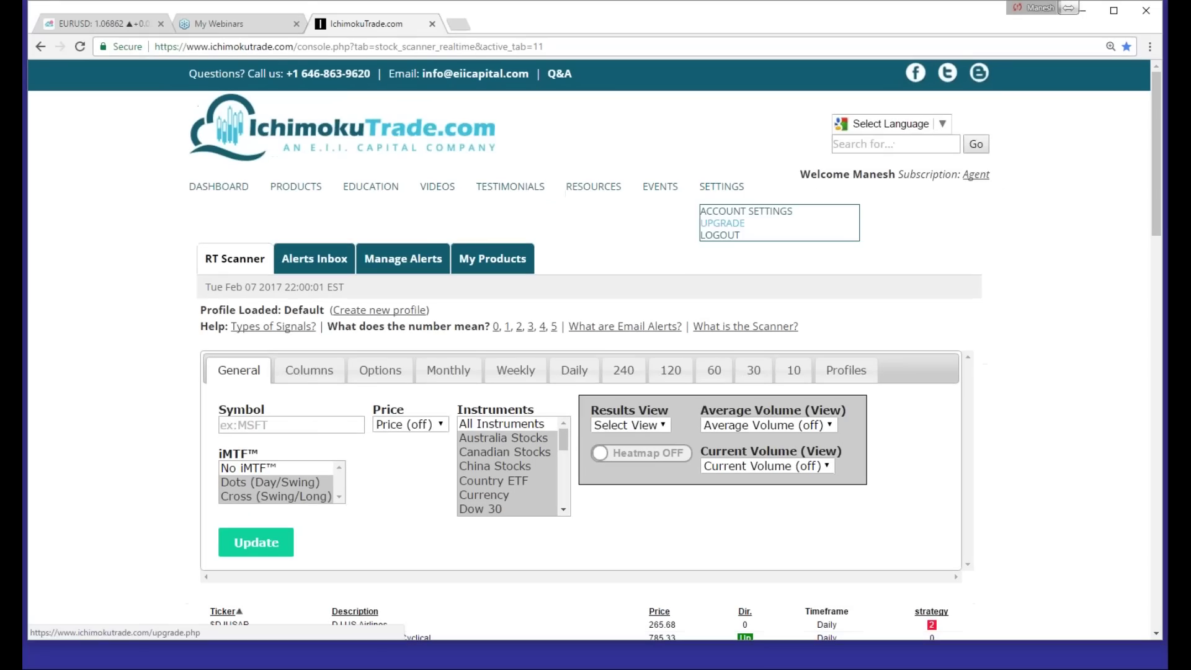
{"action": "left_click", "coordinate": [723, 223]}
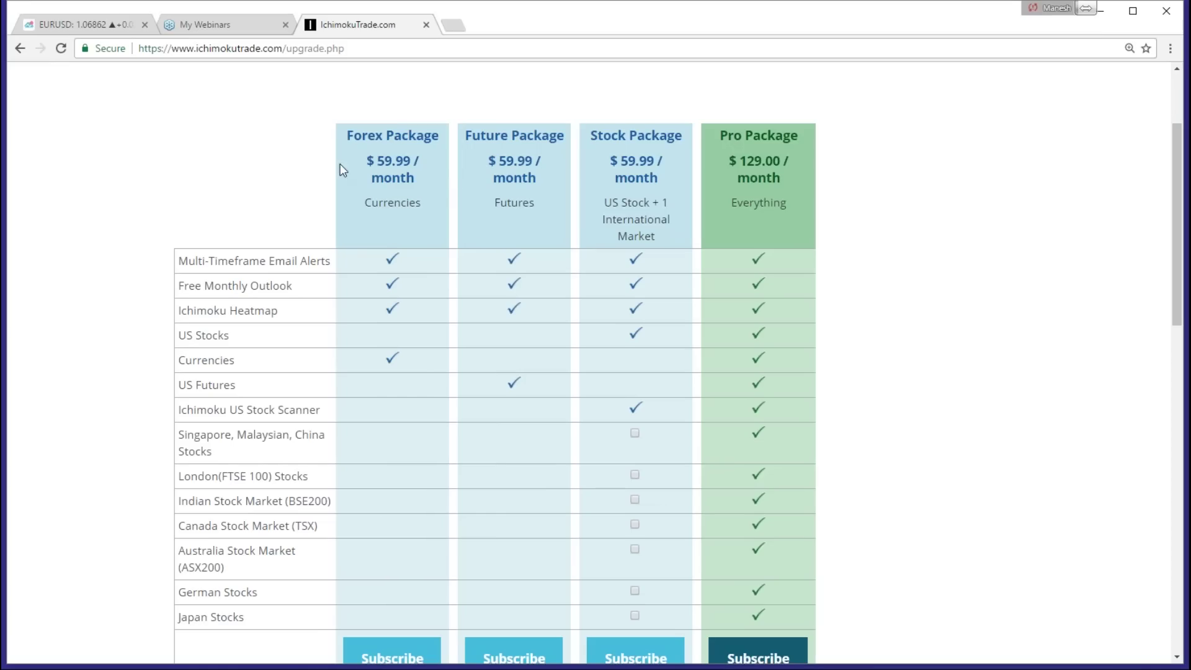
{"action": "left_click_drag", "start_coordinate": [351, 162], "coordinate": [443, 176]}
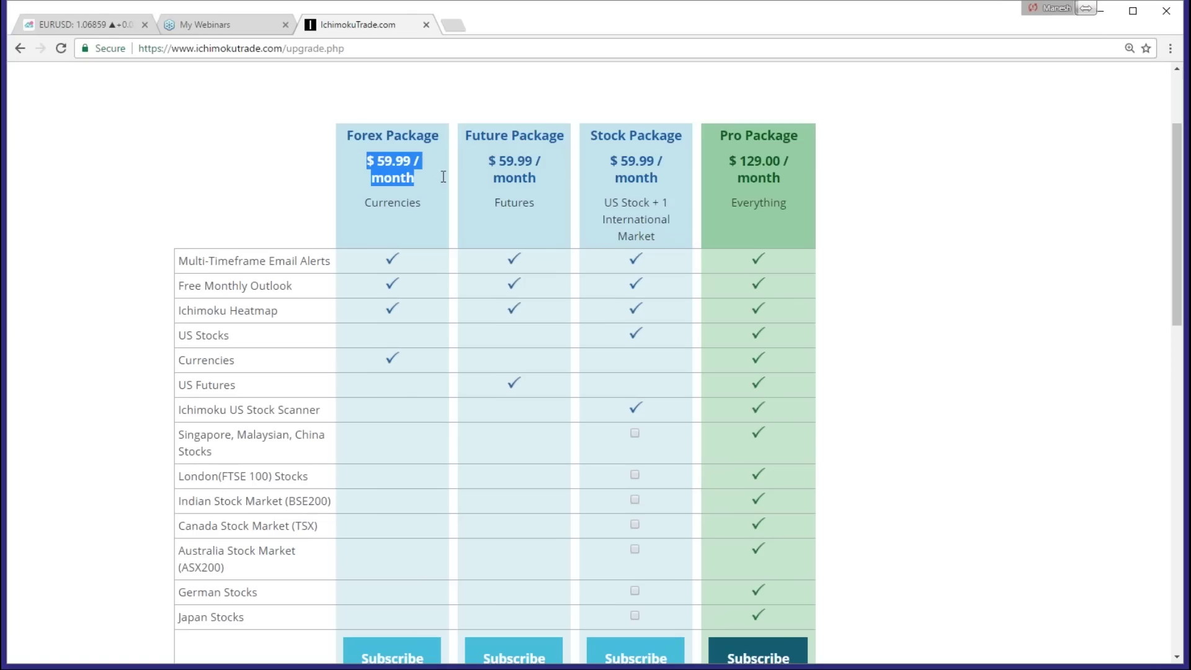
{"action": "left_click_drag", "start_coordinate": [420, 181], "coordinate": [358, 159]}
{"action": "scroll", "coordinate": [925, 247], "scroll_direction": "up", "scroll_amount": 3}
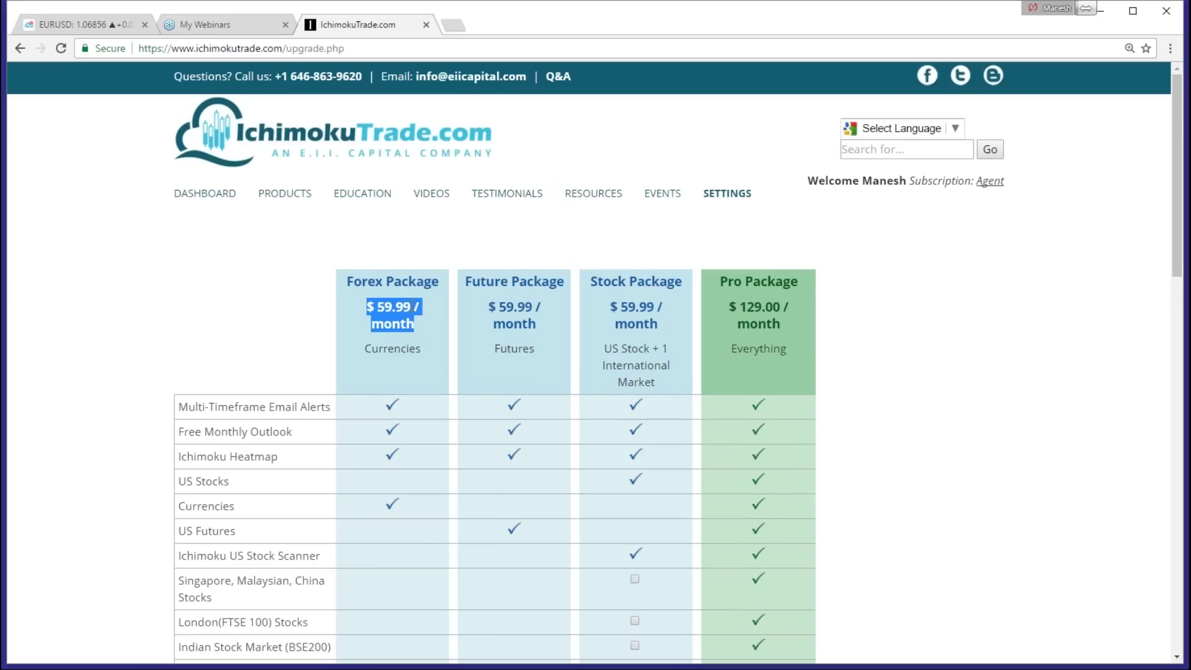
{"action": "left_click", "coordinate": [412, 307]}
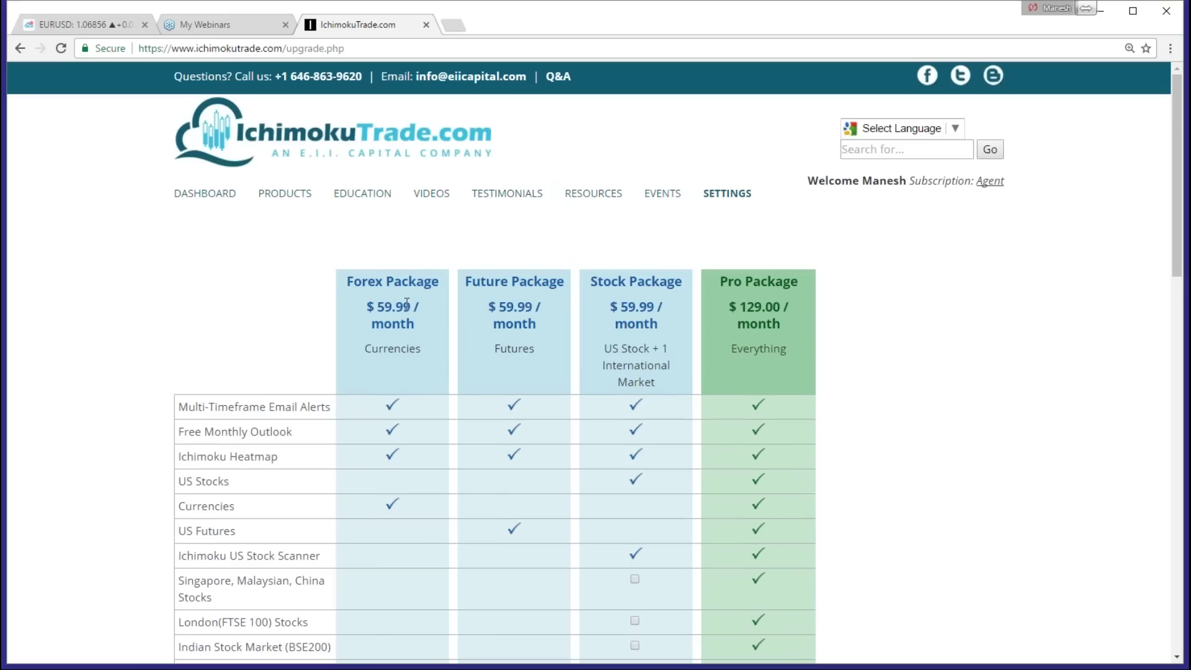